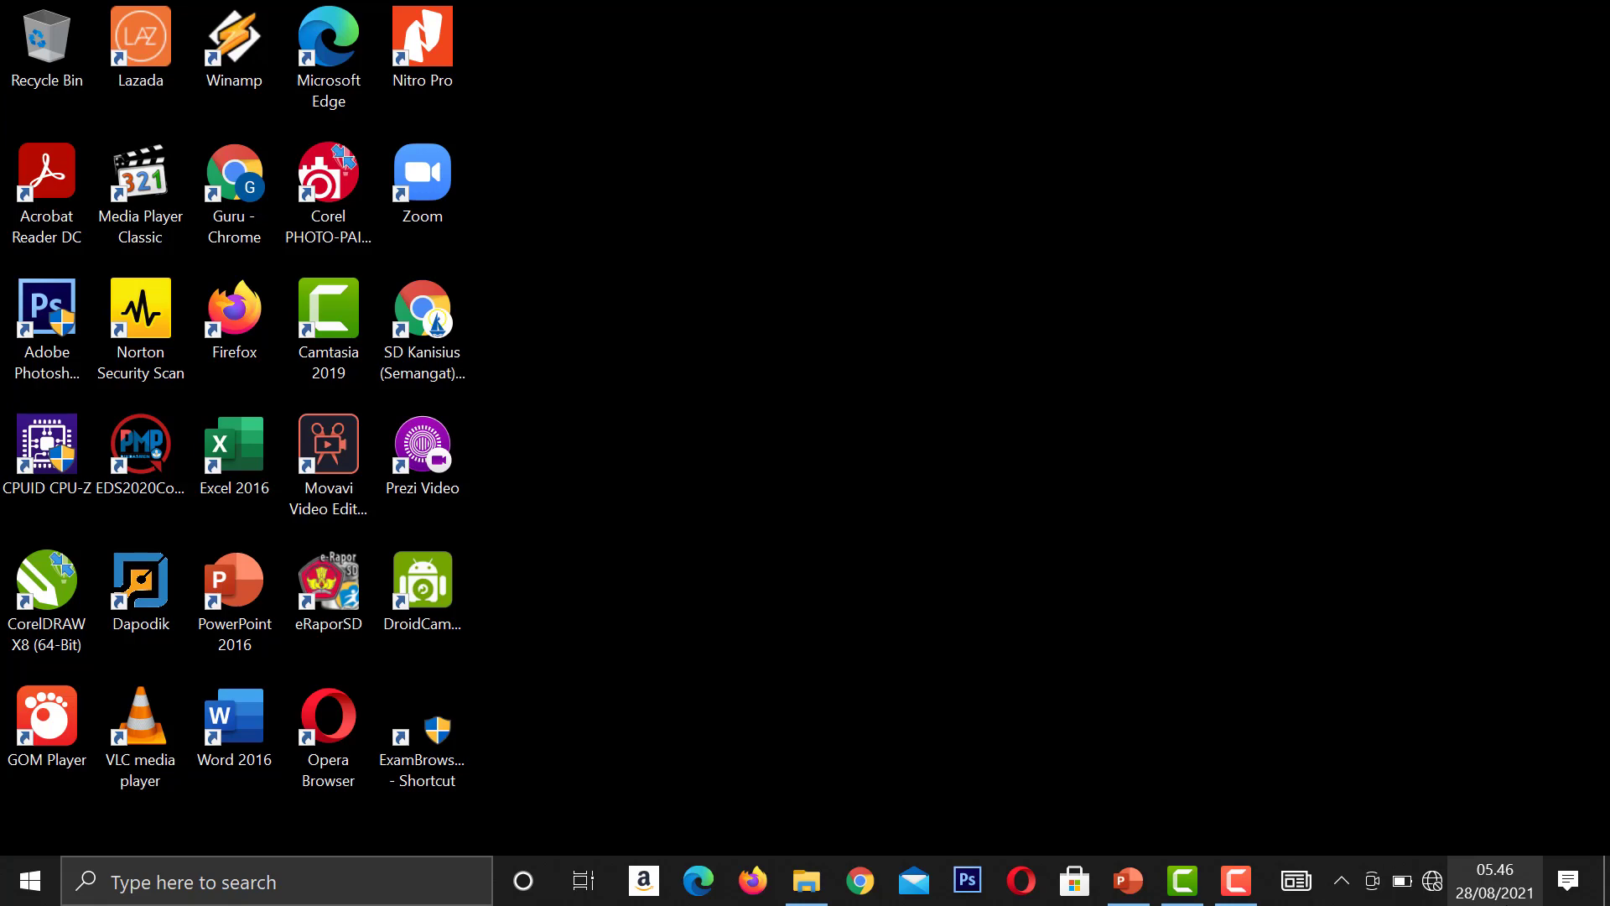
Step: Open File Explorer at This PC and maximize its window
{"action": "key", "text": "super+e"}
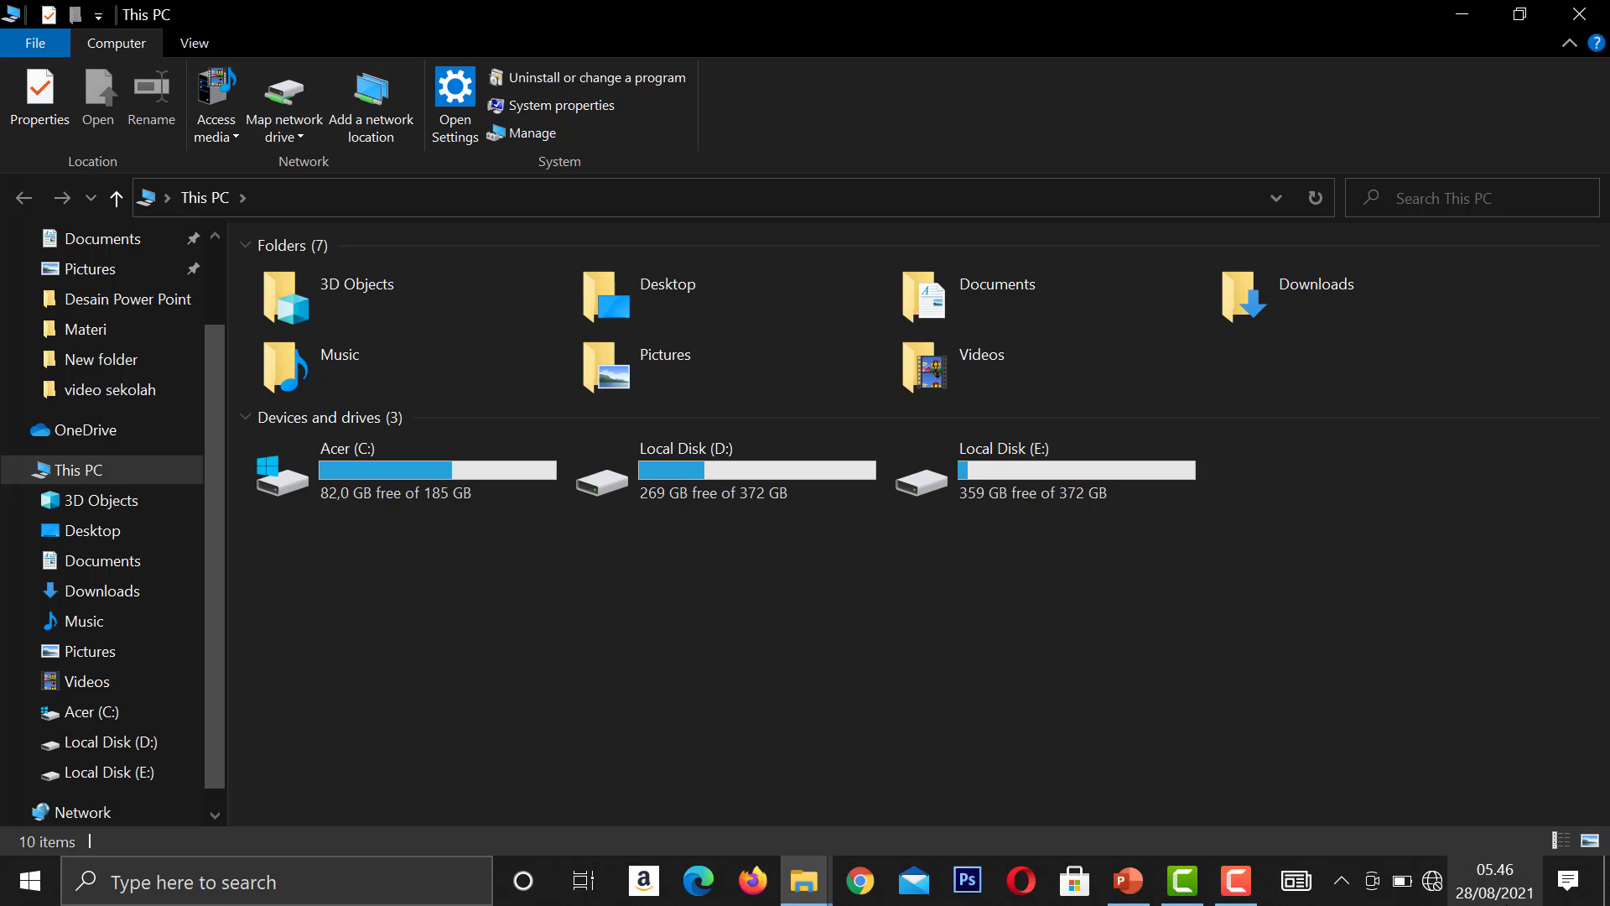
{"action": "left_click", "coordinate": [1606, 13]}
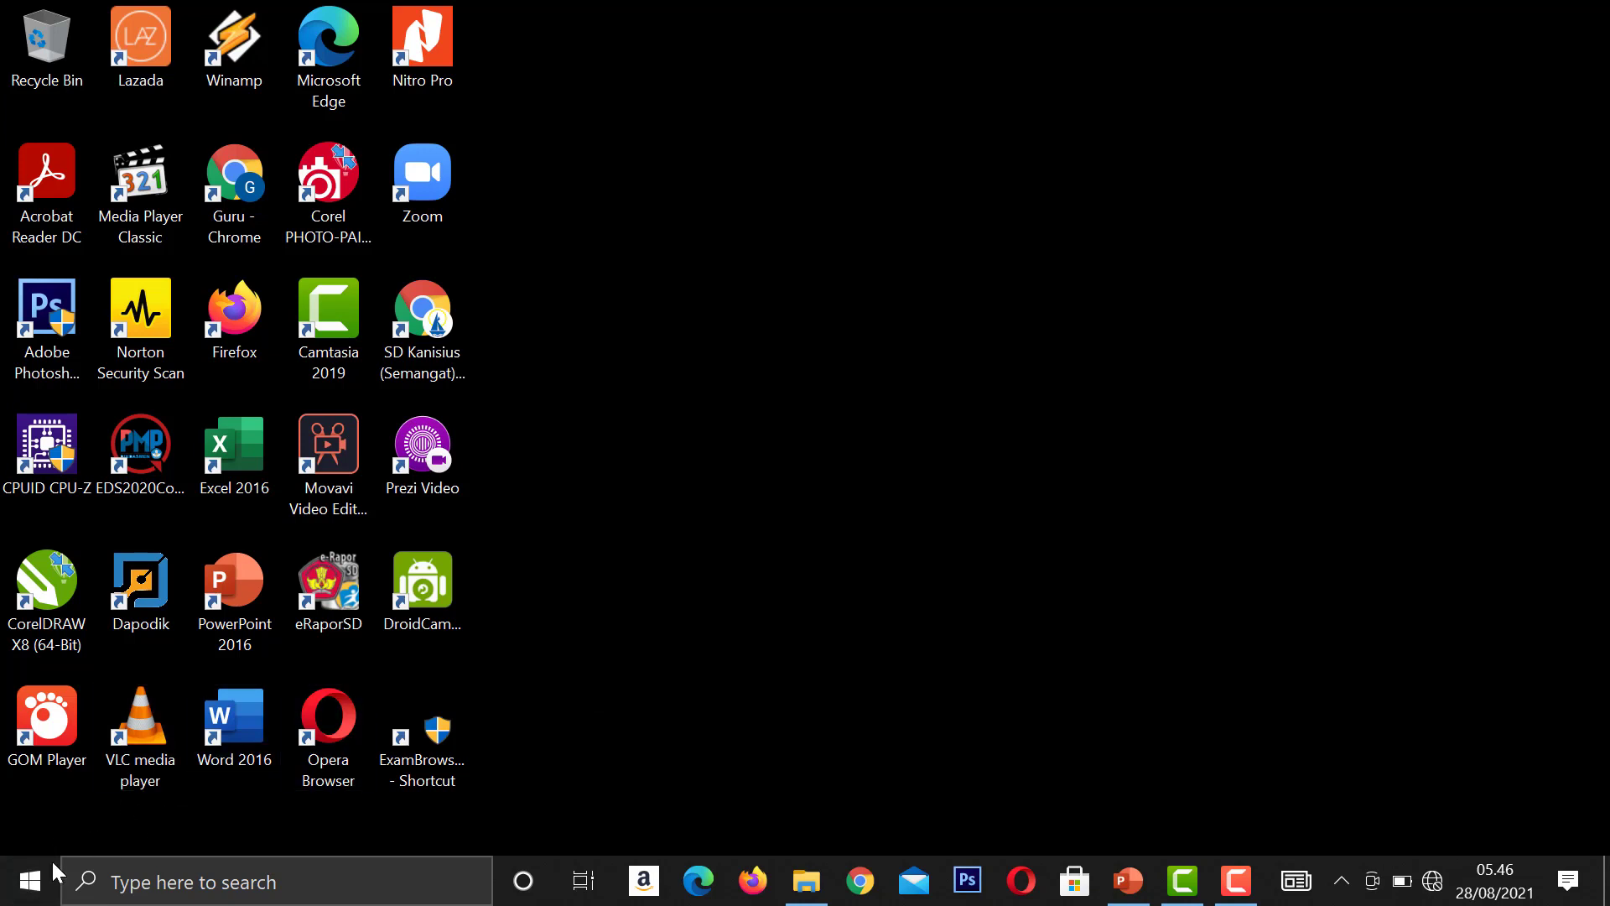
{"action": "right_click", "coordinate": [31, 888]}
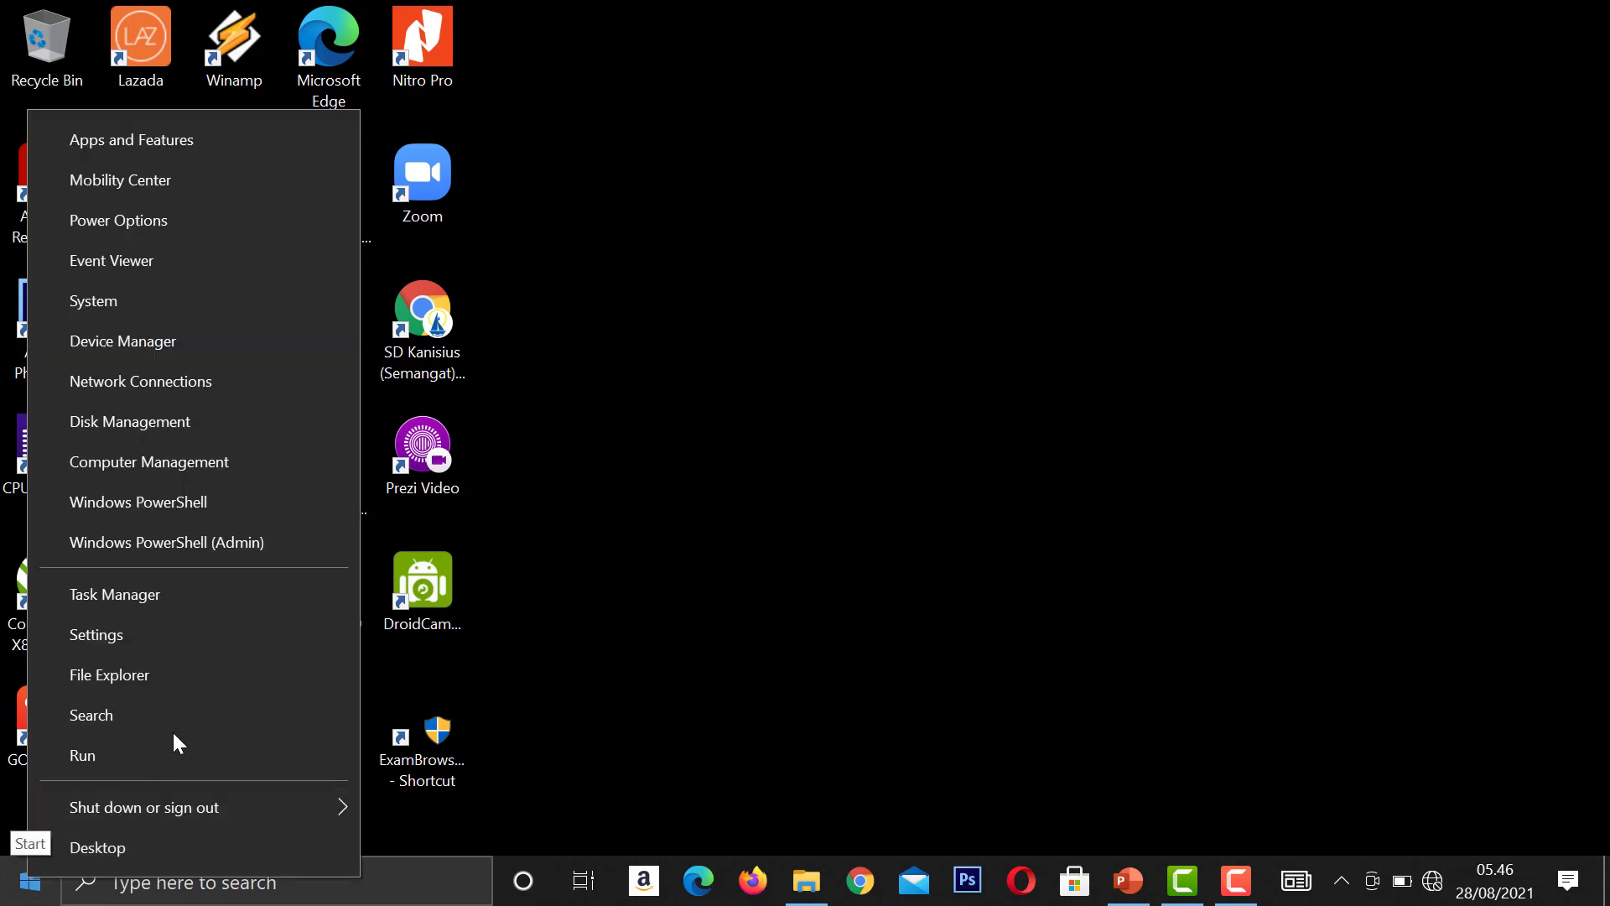
{"action": "left_click", "coordinate": [196, 679]}
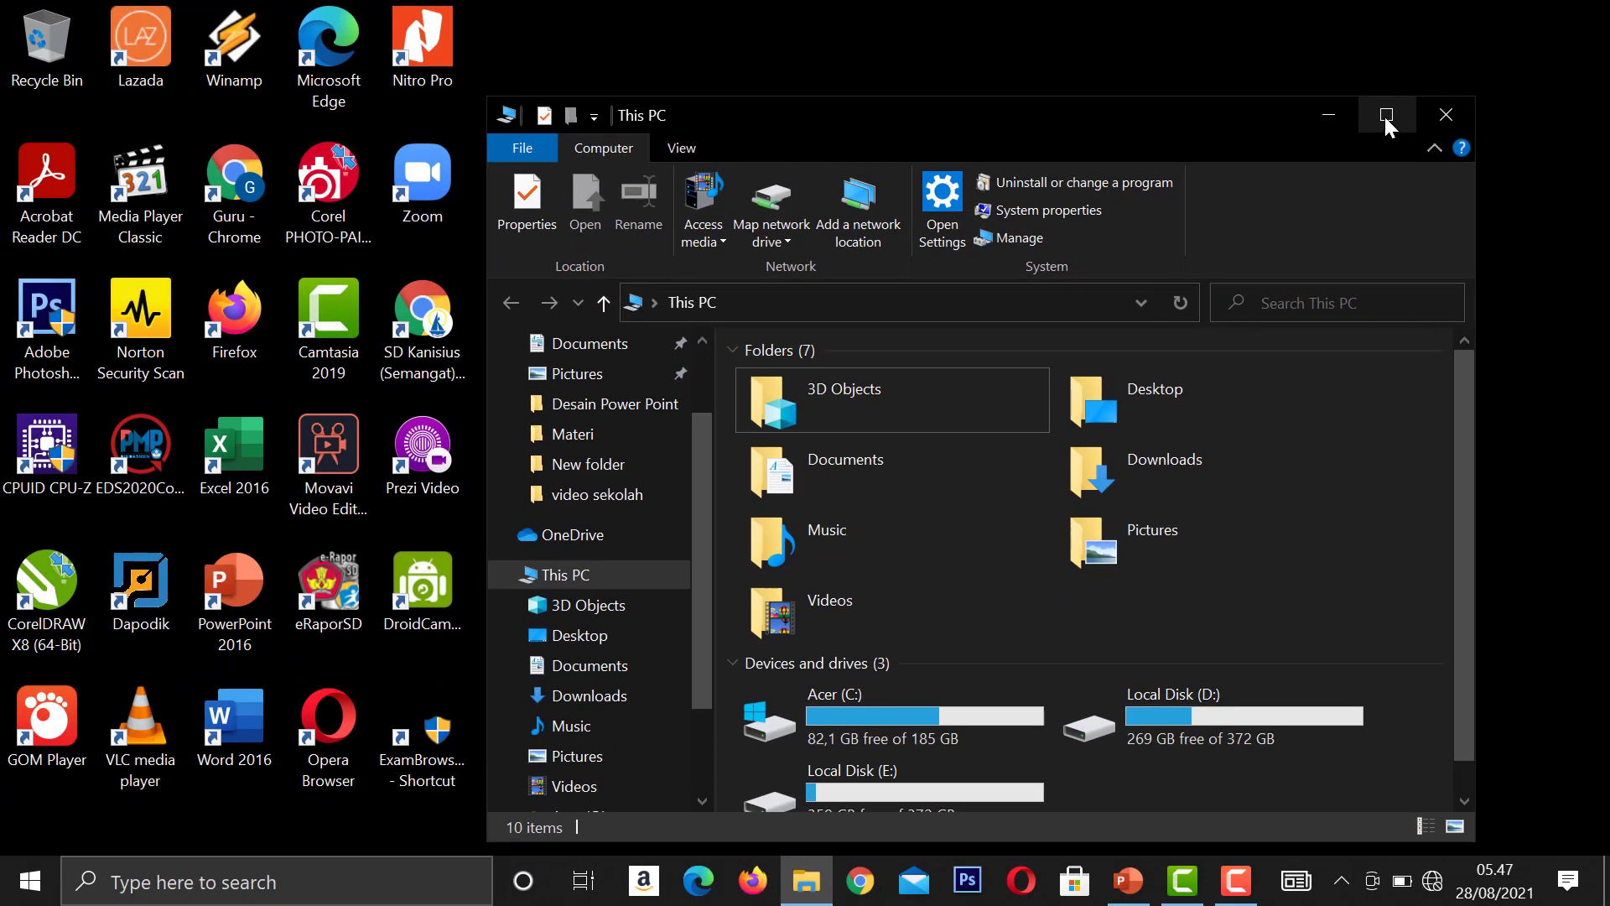
{"action": "left_click", "coordinate": [1384, 118]}
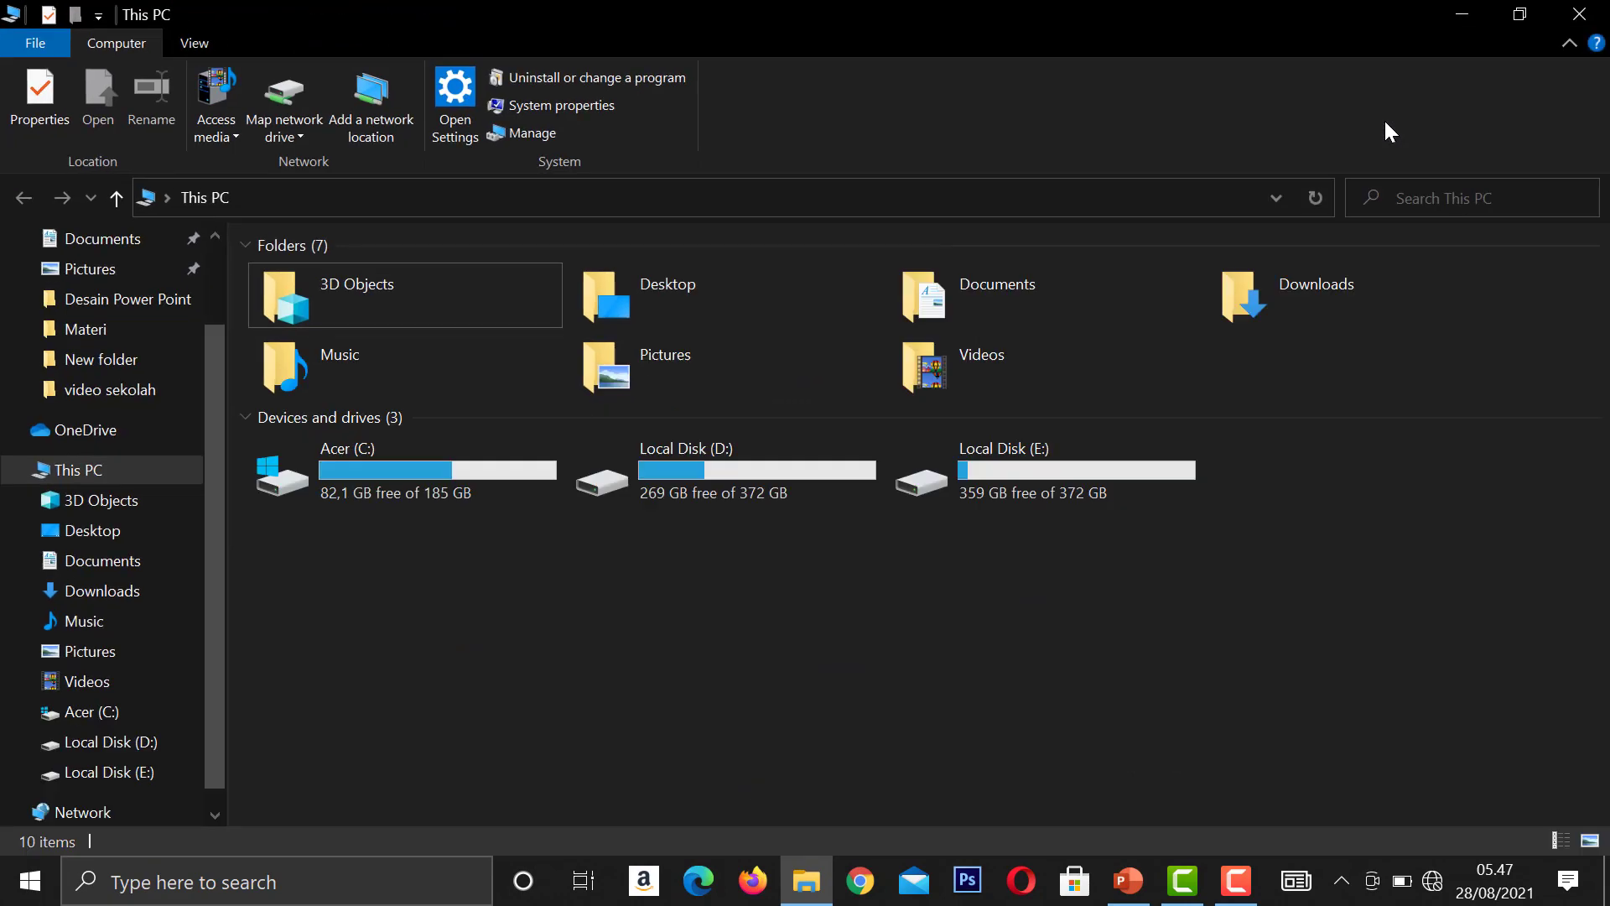
Step: Toggle the File Explorer window between restored and maximized size, then minimize it and bring it back
{"action": "left_click", "coordinate": [1522, 13]}
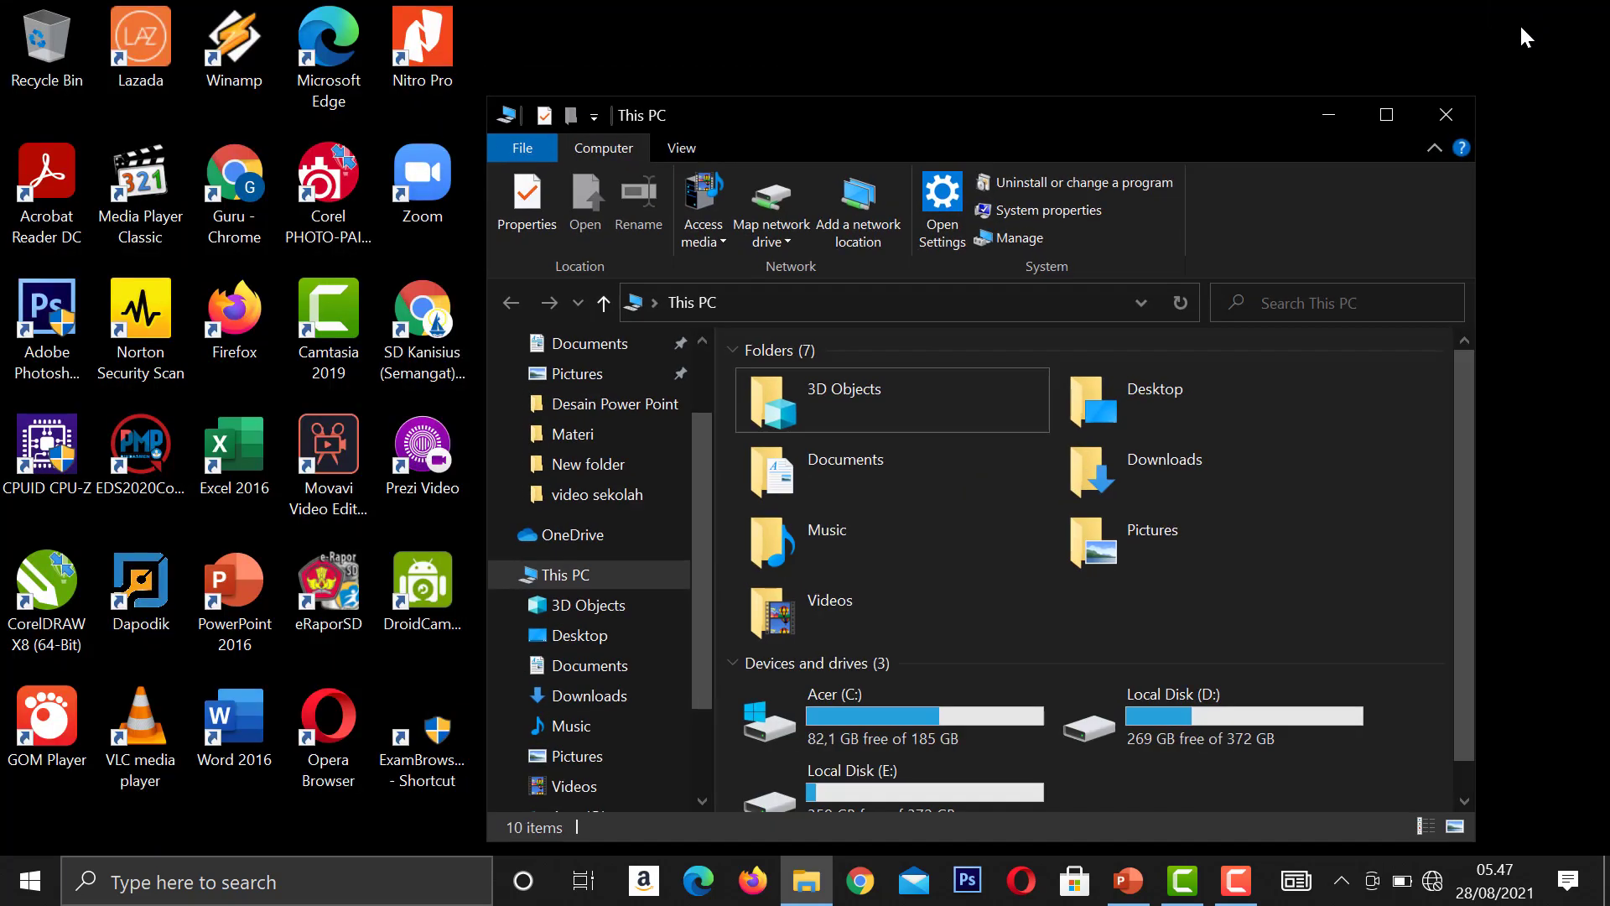
{"action": "left_click", "coordinate": [1391, 115]}
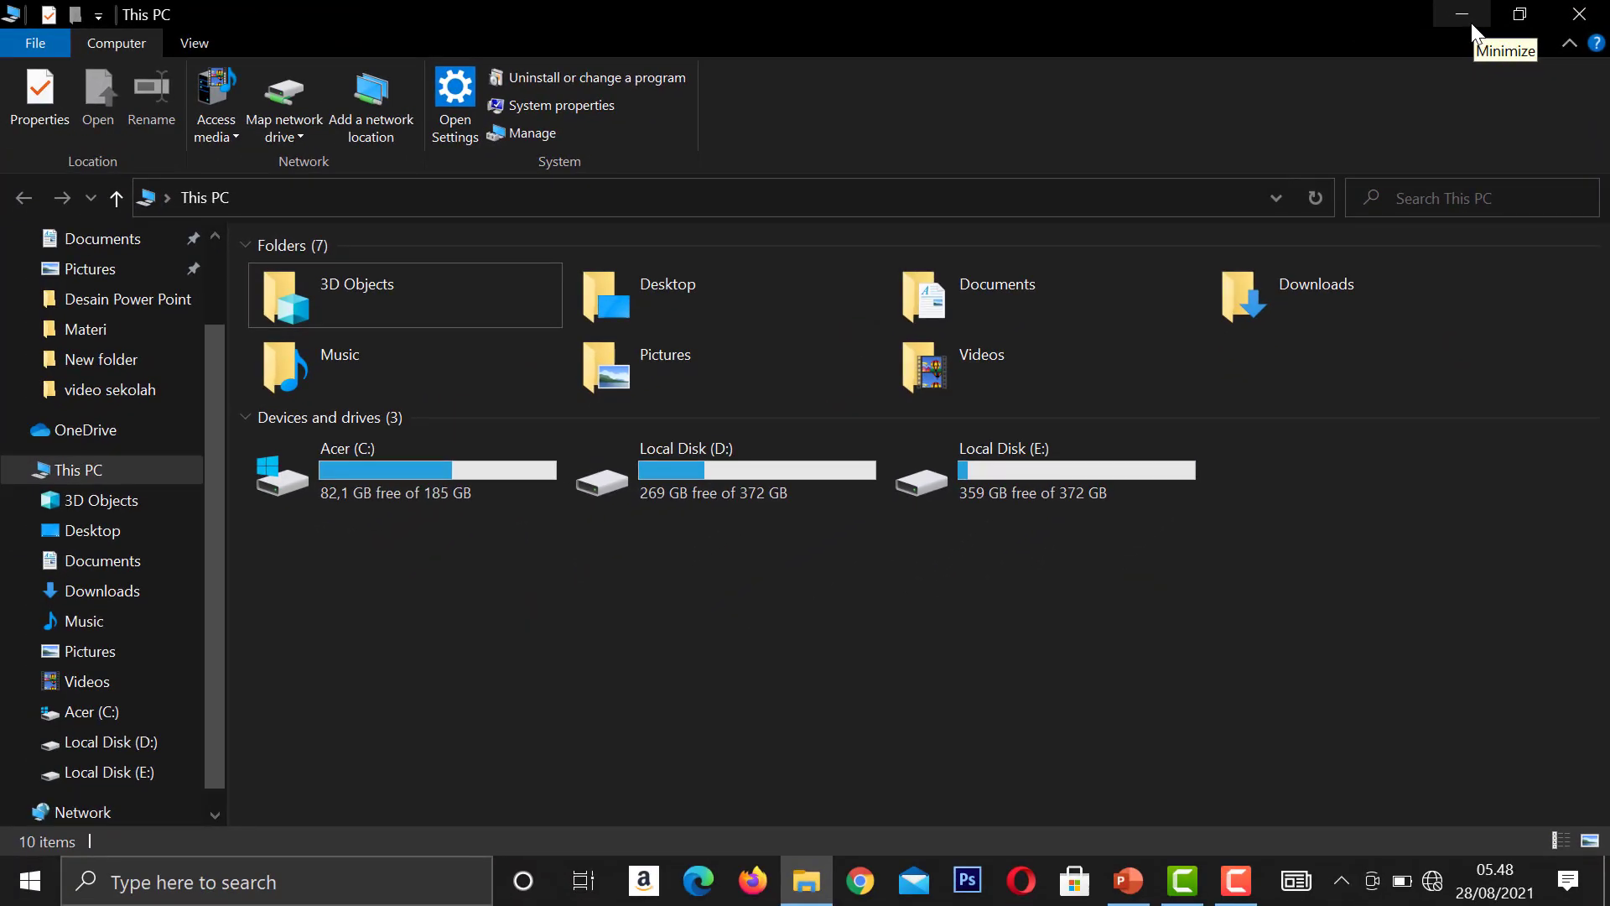
{"action": "left_click", "coordinate": [1472, 23]}
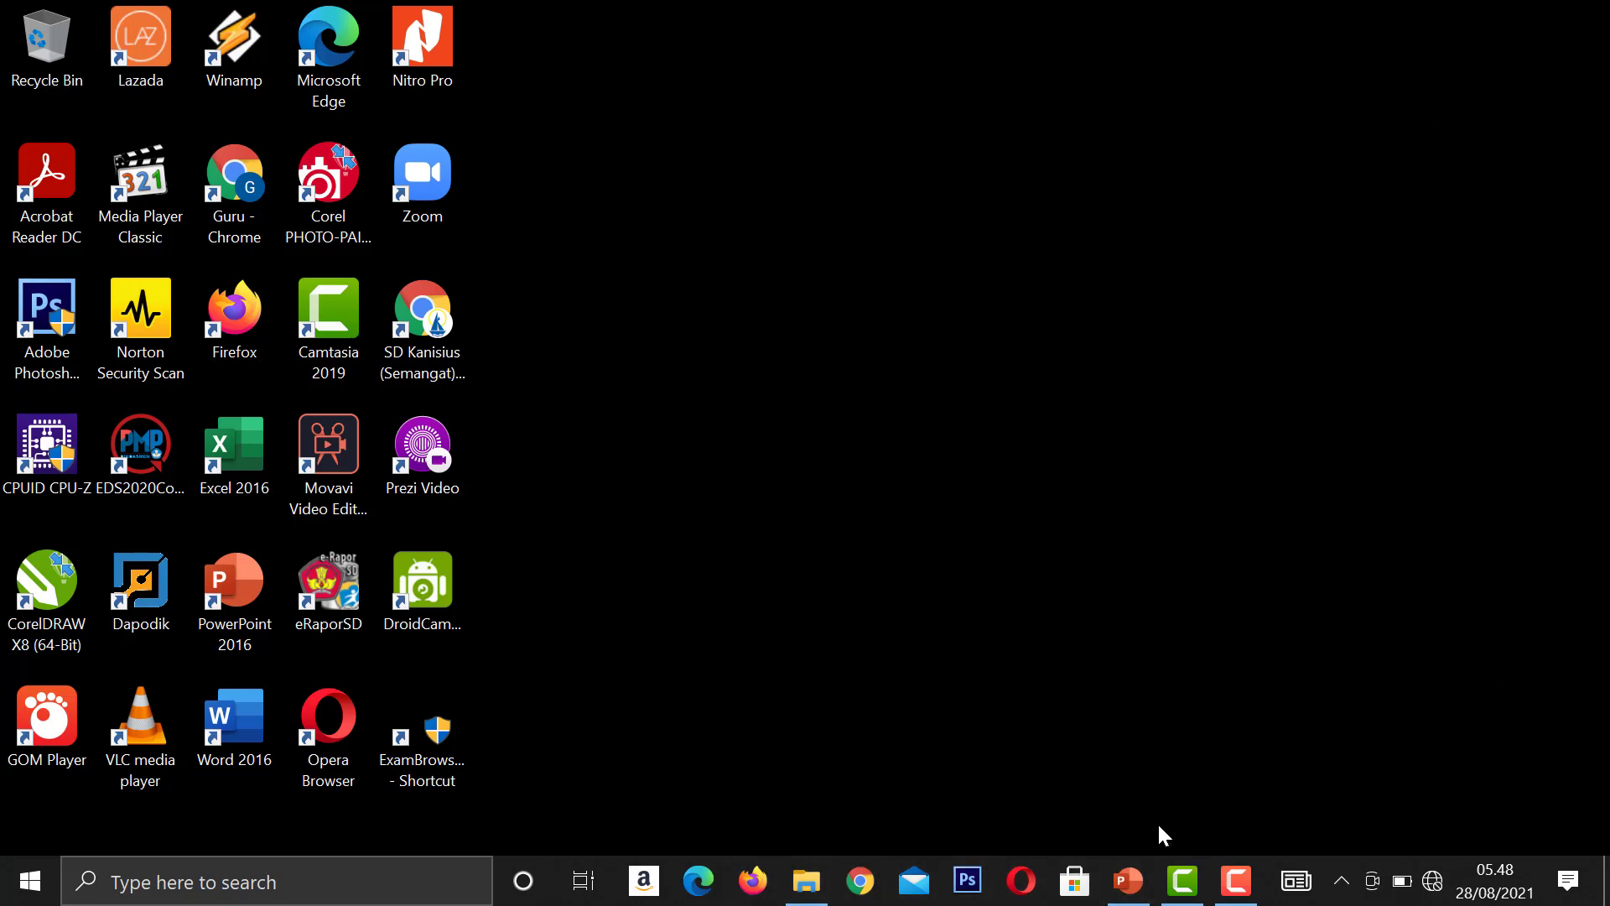
{"action": "left_click", "coordinate": [812, 891]}
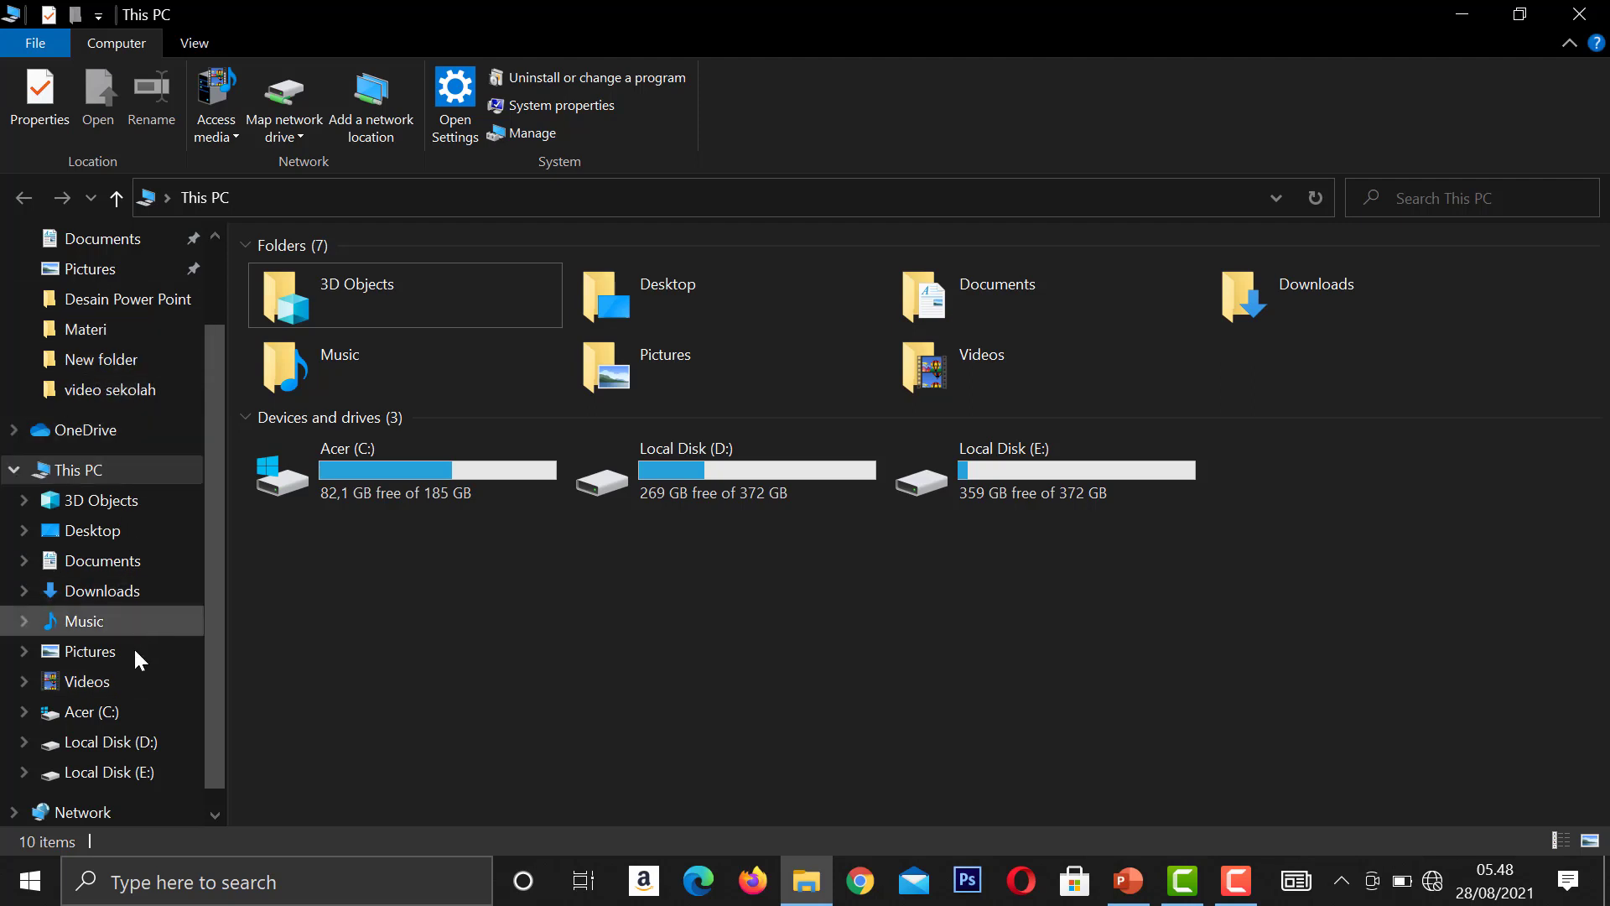
Step: View the contents of the drives Local Disk (D:), Local Disk (E:) and Acer (C:)
{"action": "scroll", "coordinate": [126, 587], "scroll_direction": "down", "scroll_amount": 1}
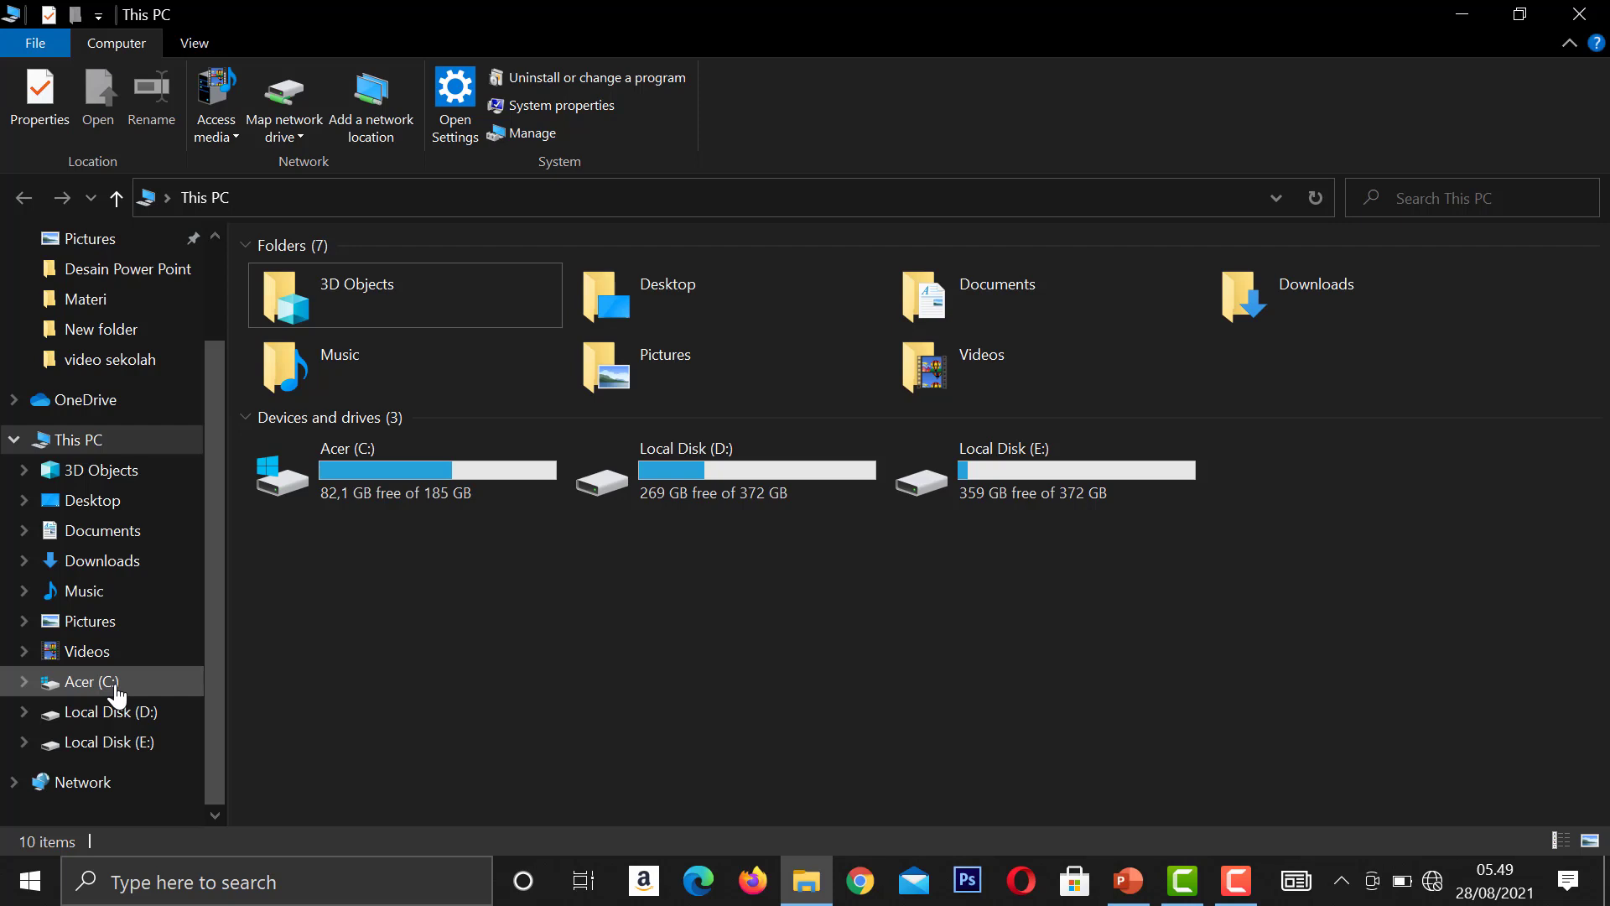
{"action": "left_click", "coordinate": [148, 714]}
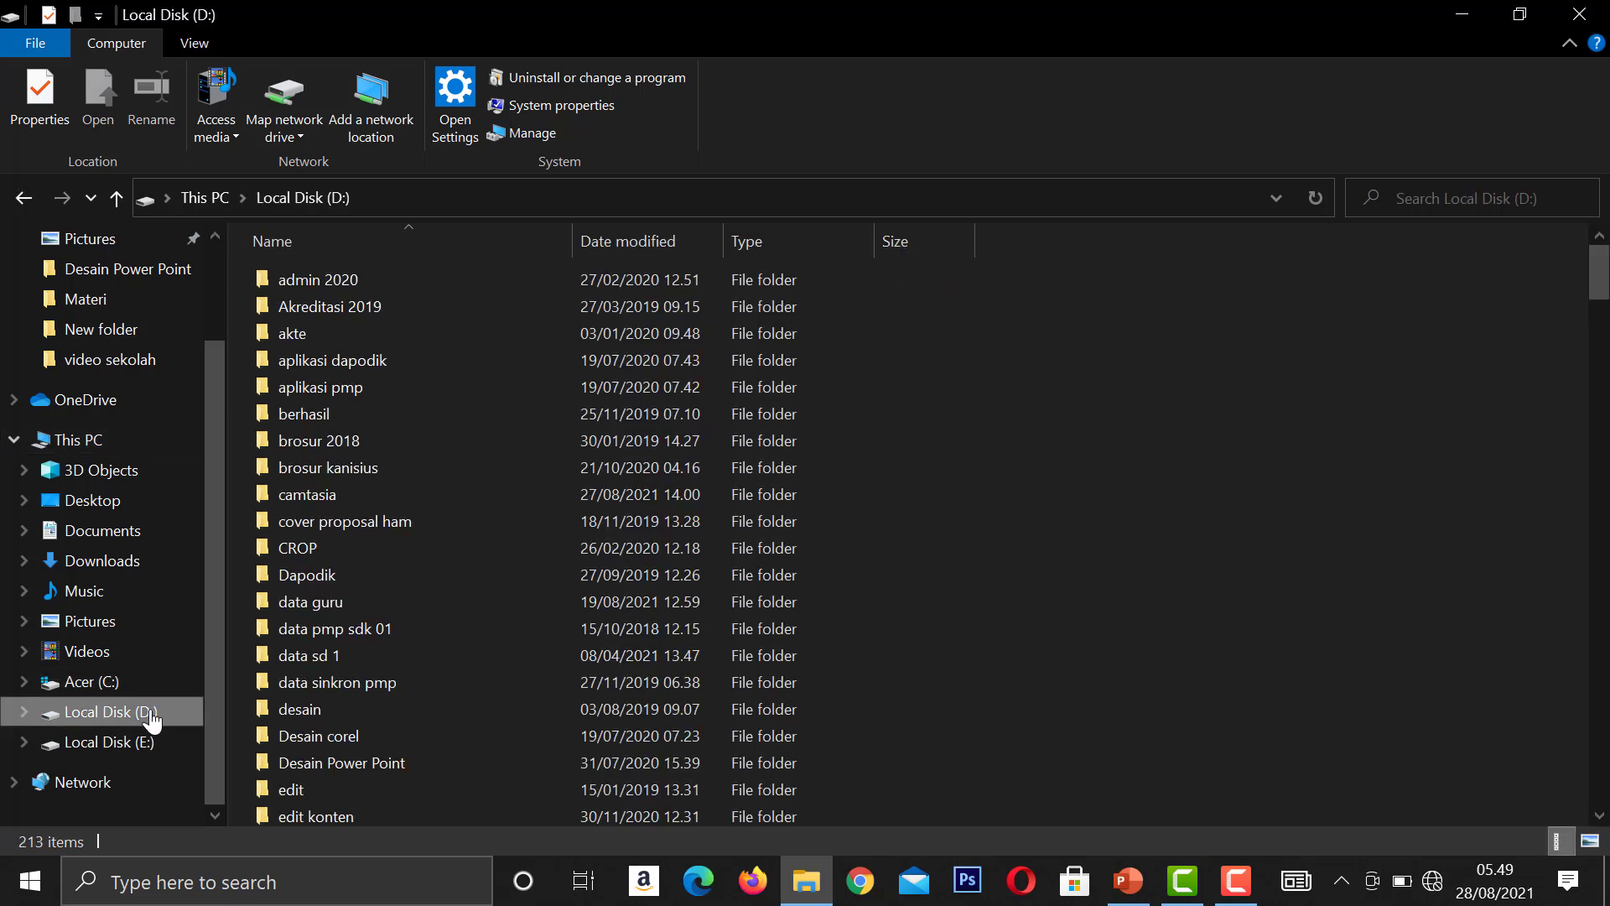
{"action": "left_click", "coordinate": [141, 742]}
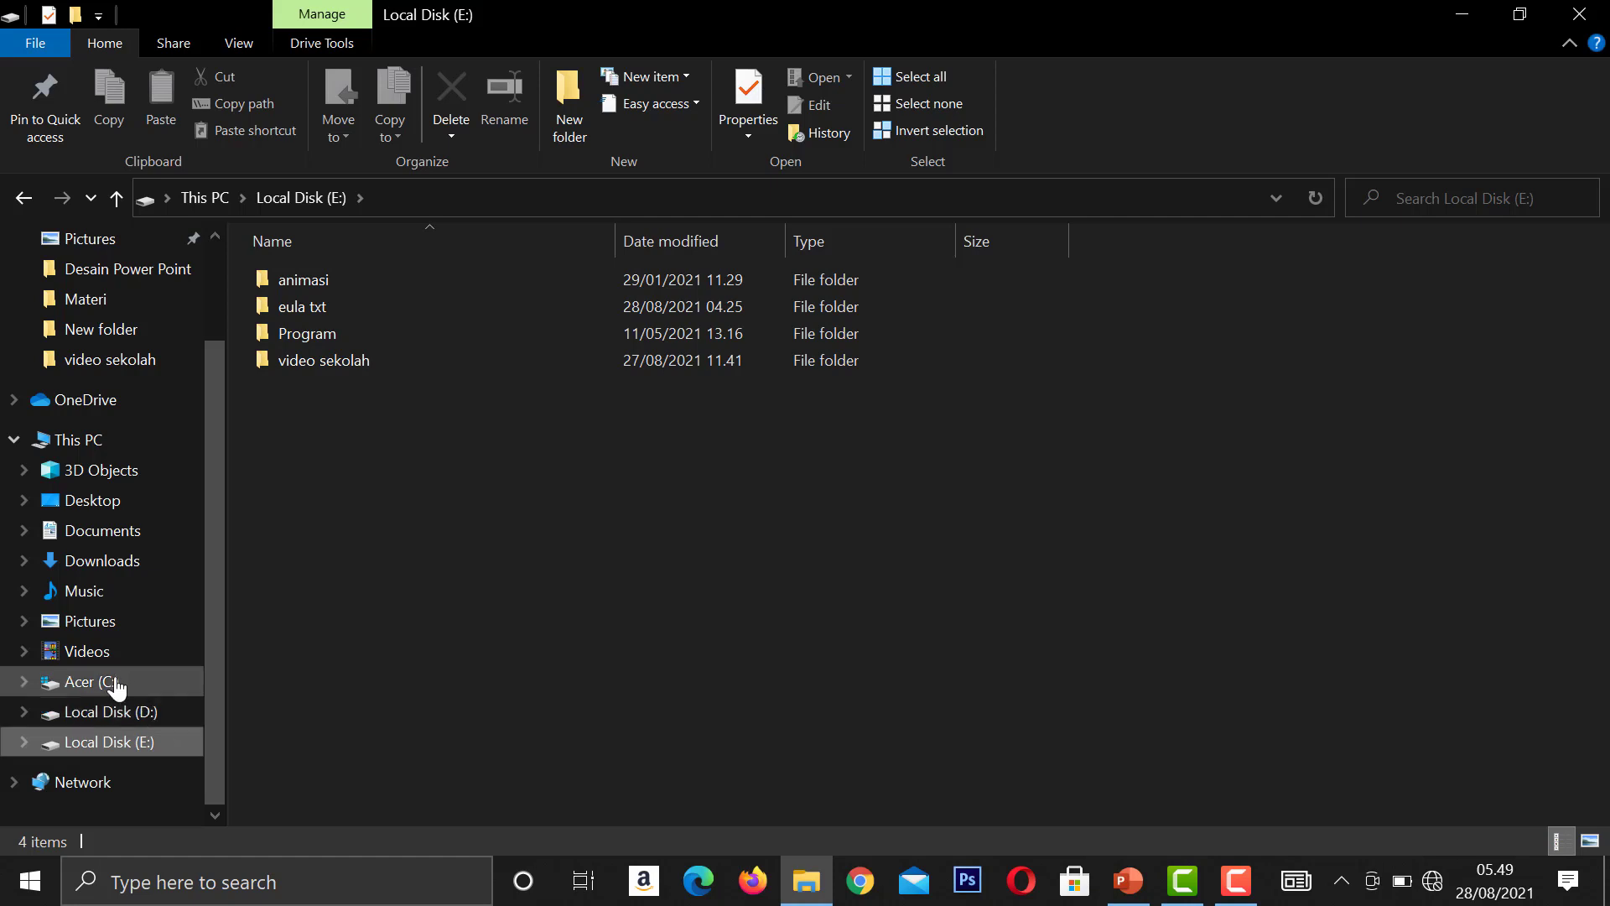
{"action": "left_click", "coordinate": [116, 688]}
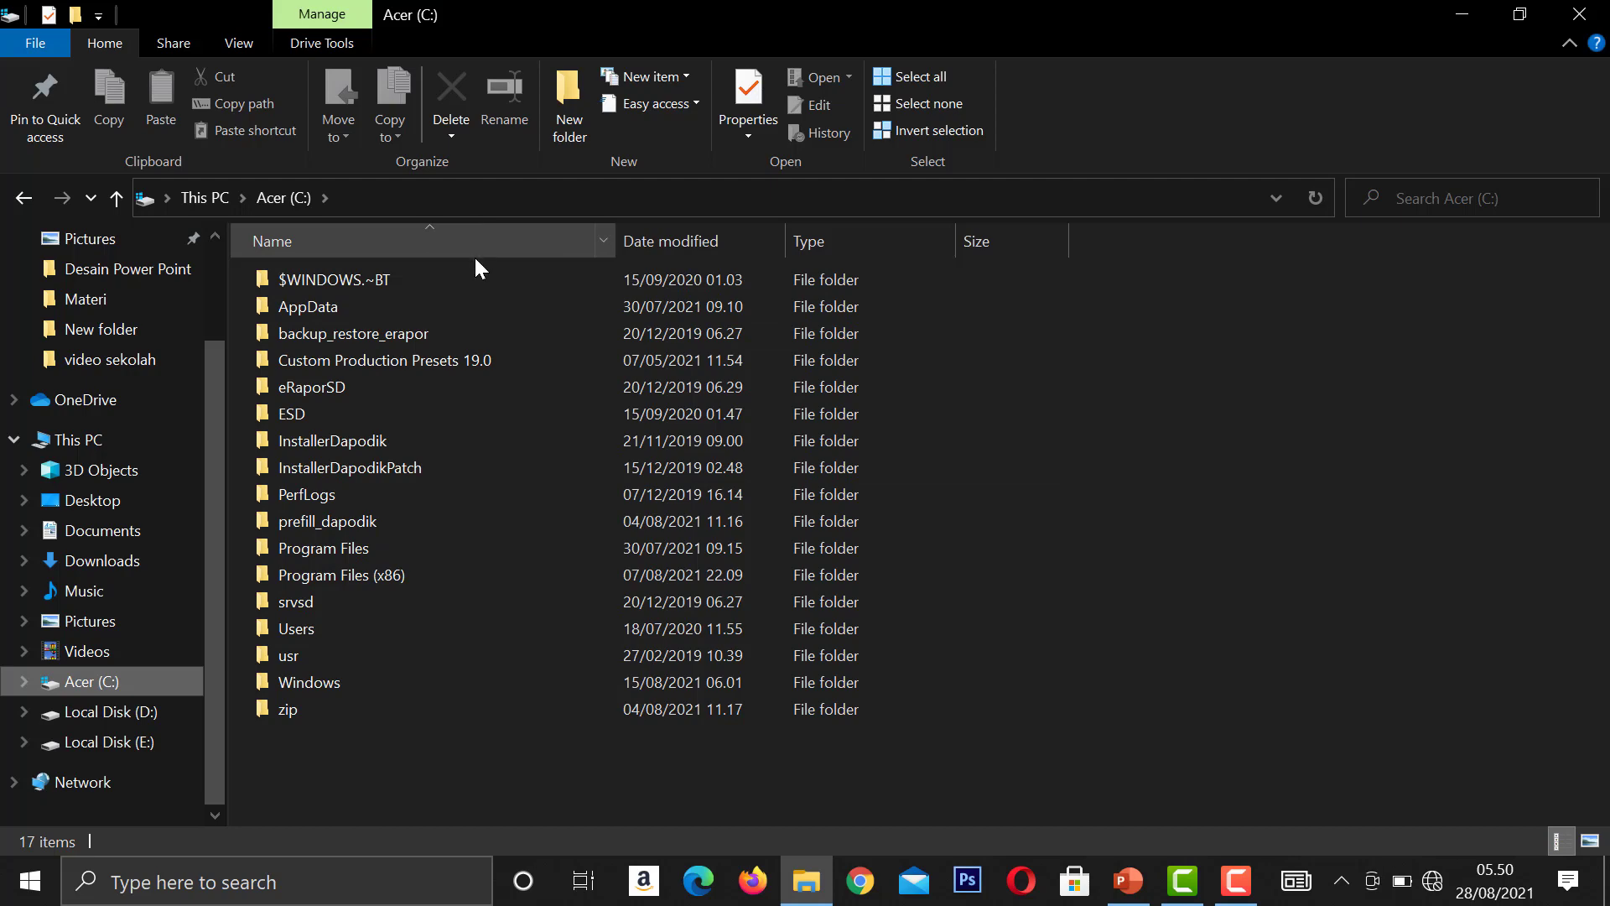
{"action": "left_click", "coordinate": [160, 715]}
Step: Create a folder named TIK SD in the root of Local Disk (E:)
{"action": "left_click", "coordinate": [149, 749]}
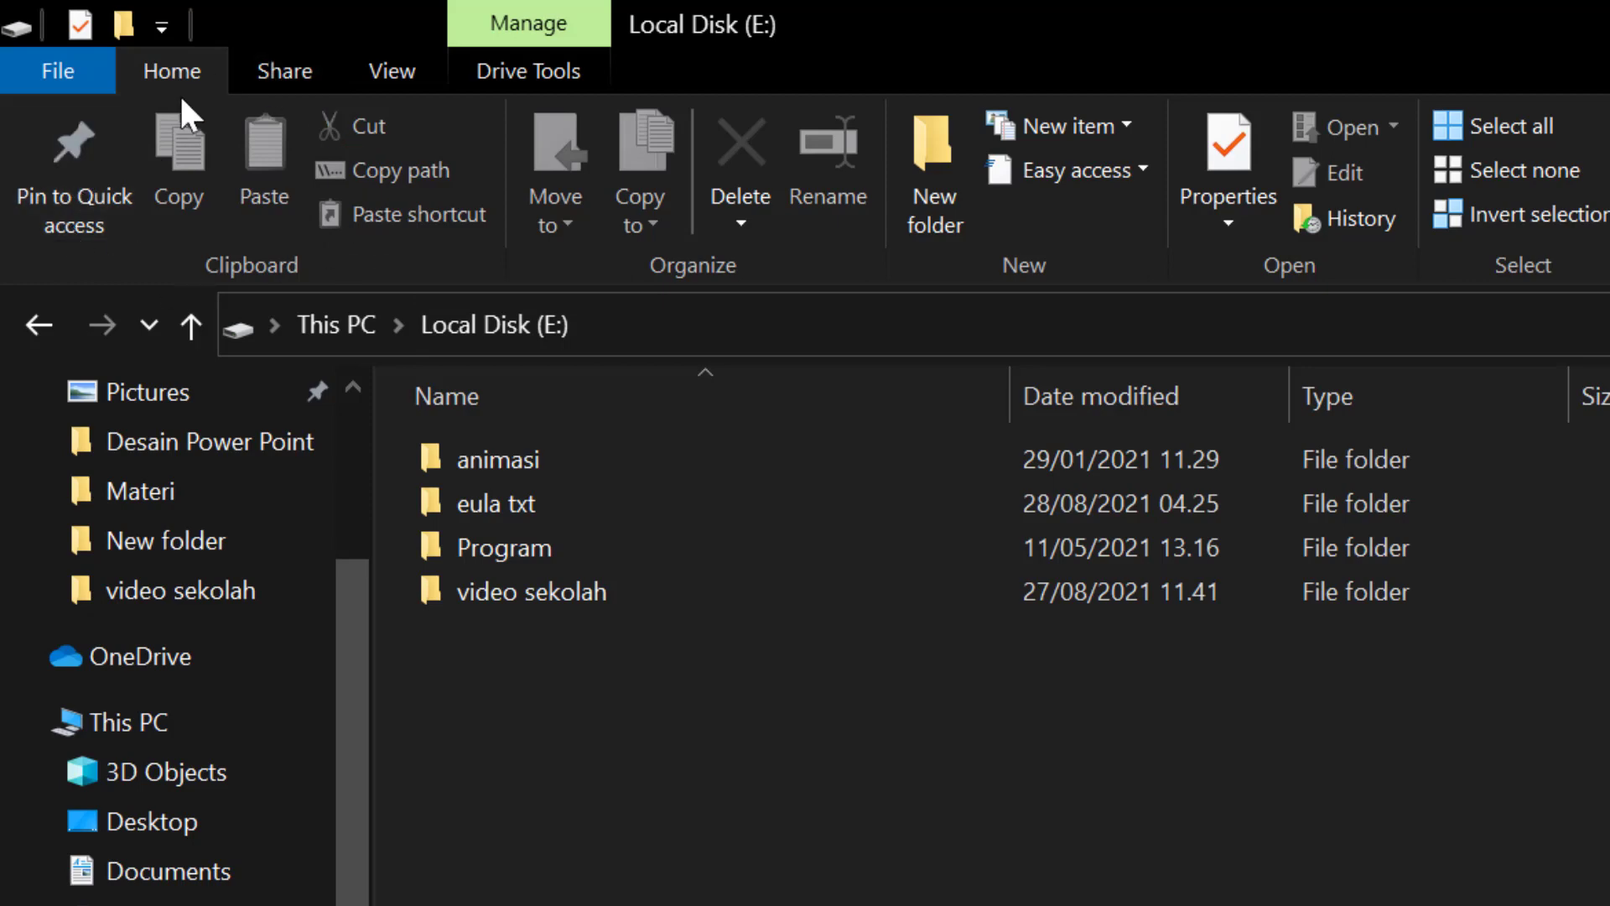
{"action": "left_click", "coordinate": [934, 149]}
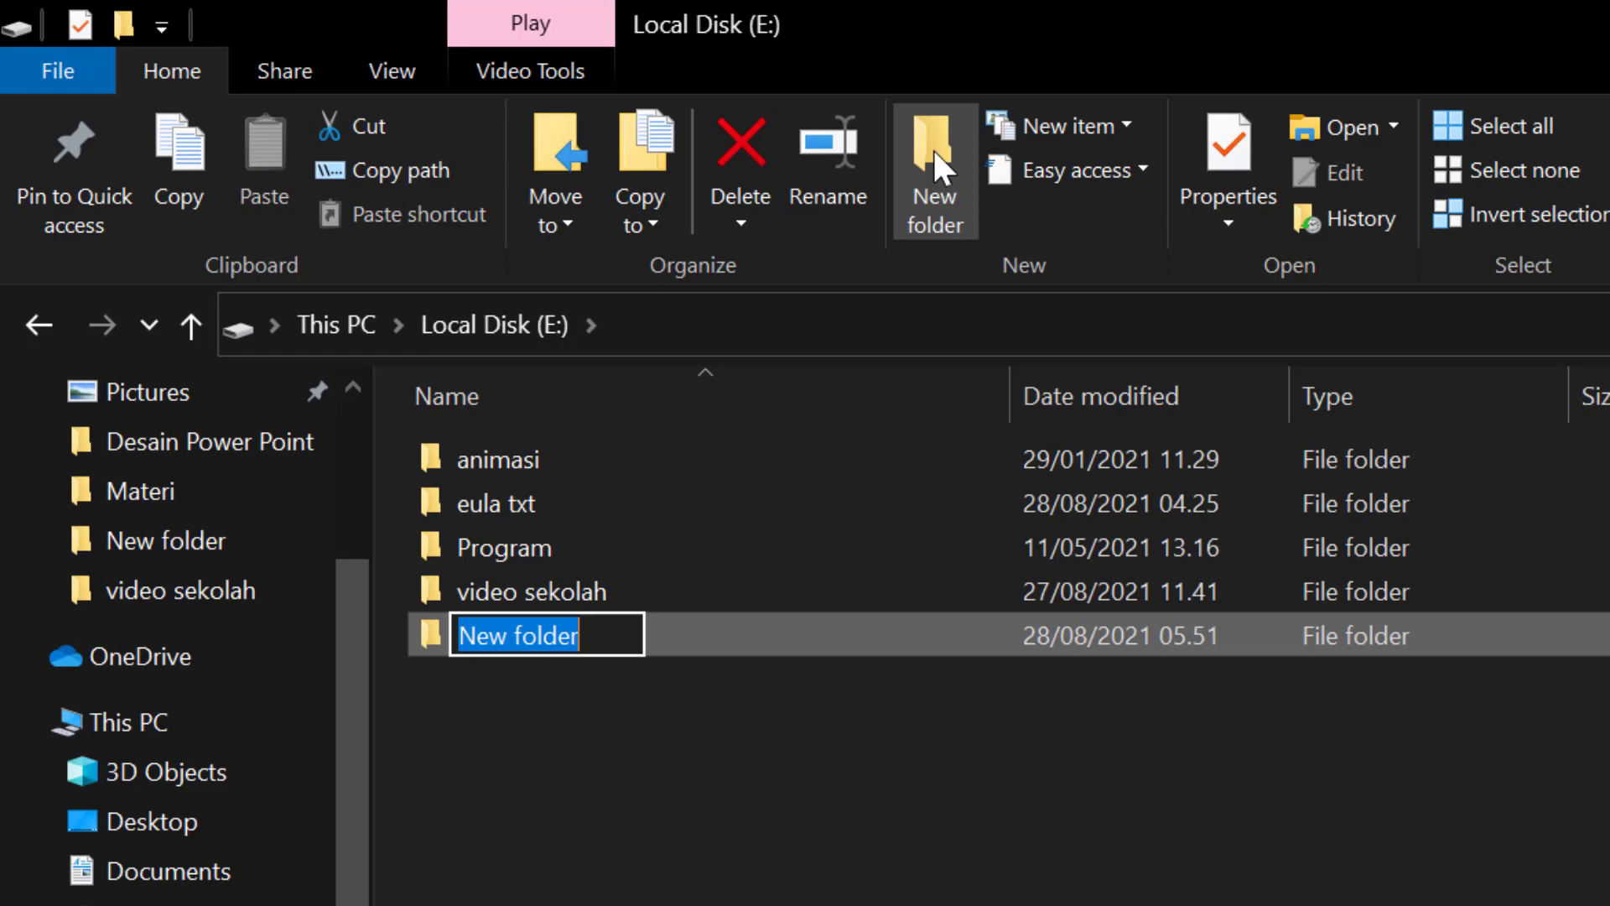
{"action": "type", "text": "T"}
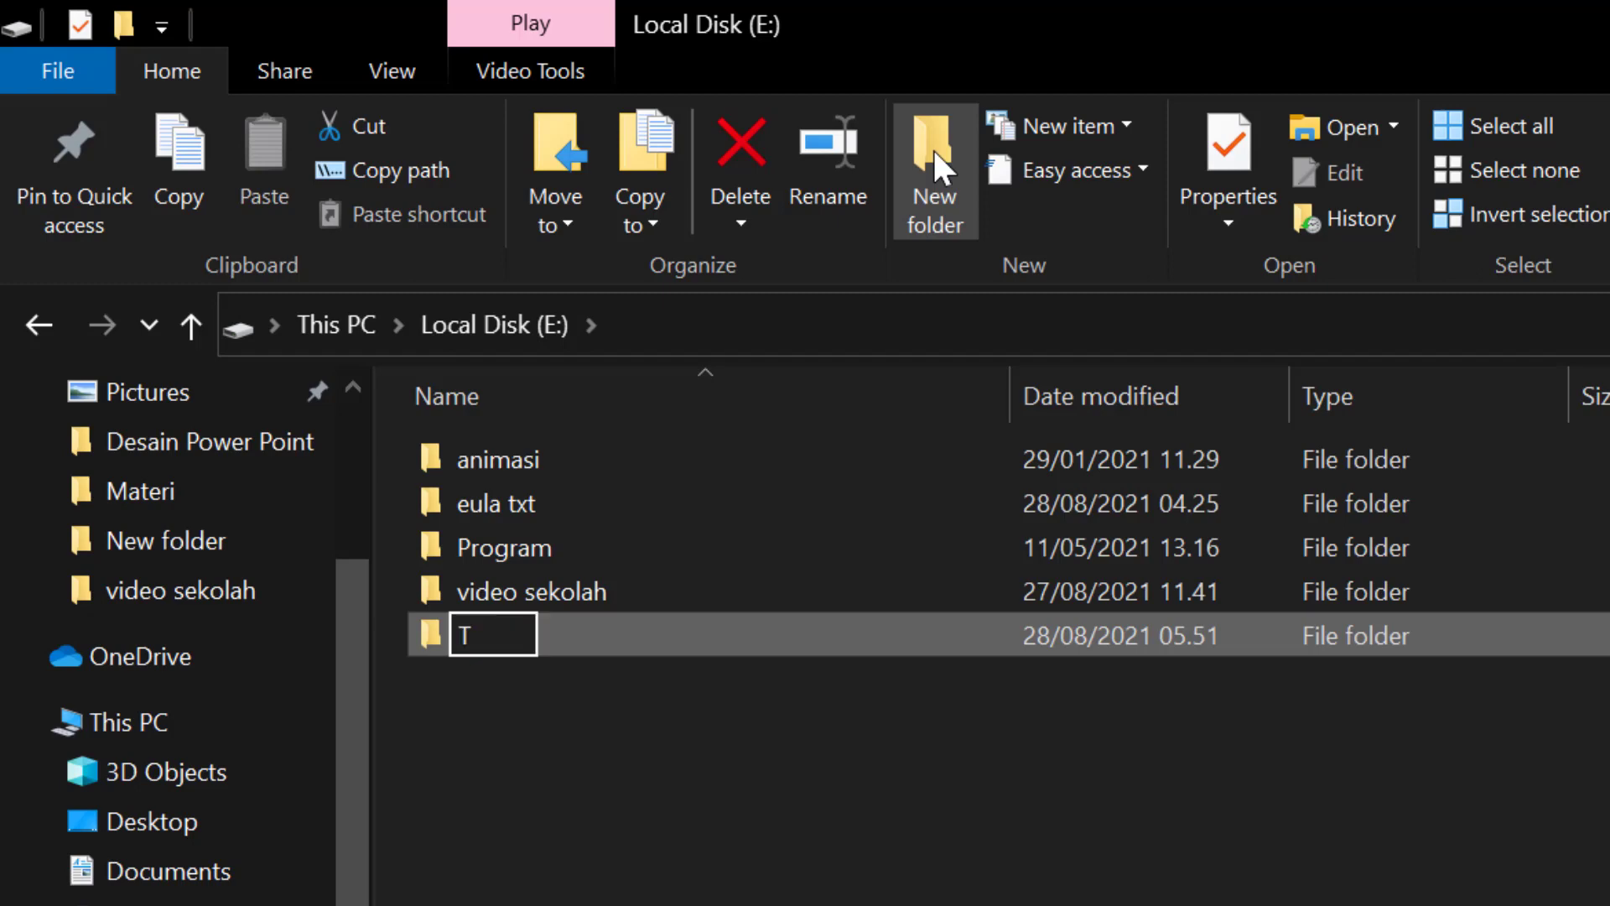
{"action": "type", "text": "IK S"}
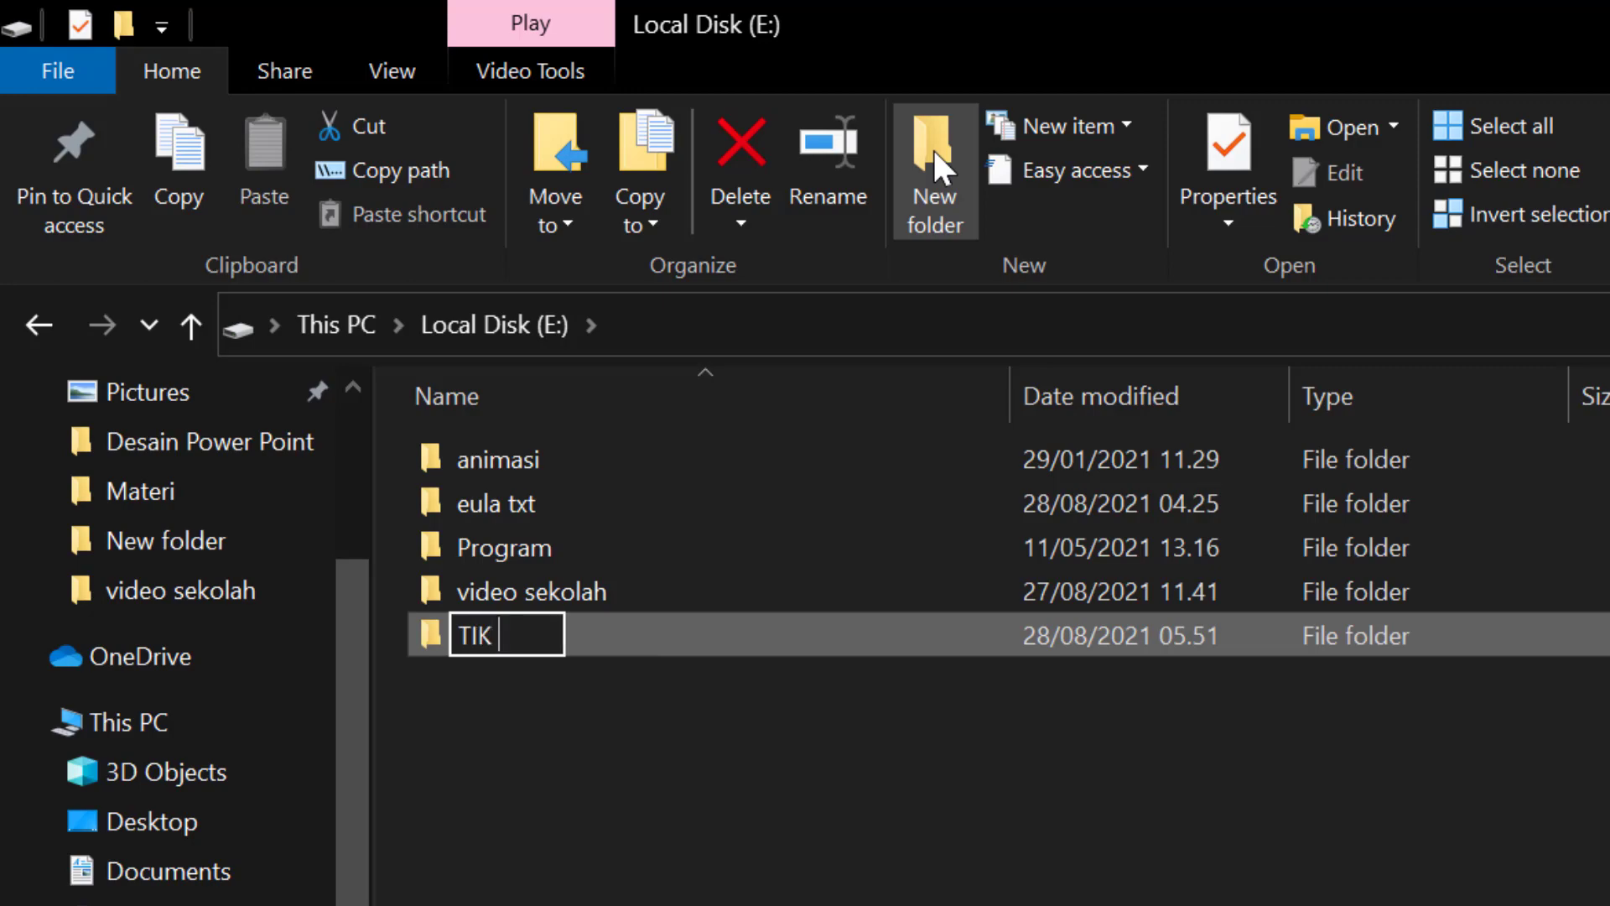
{"action": "type", "text": "D"}
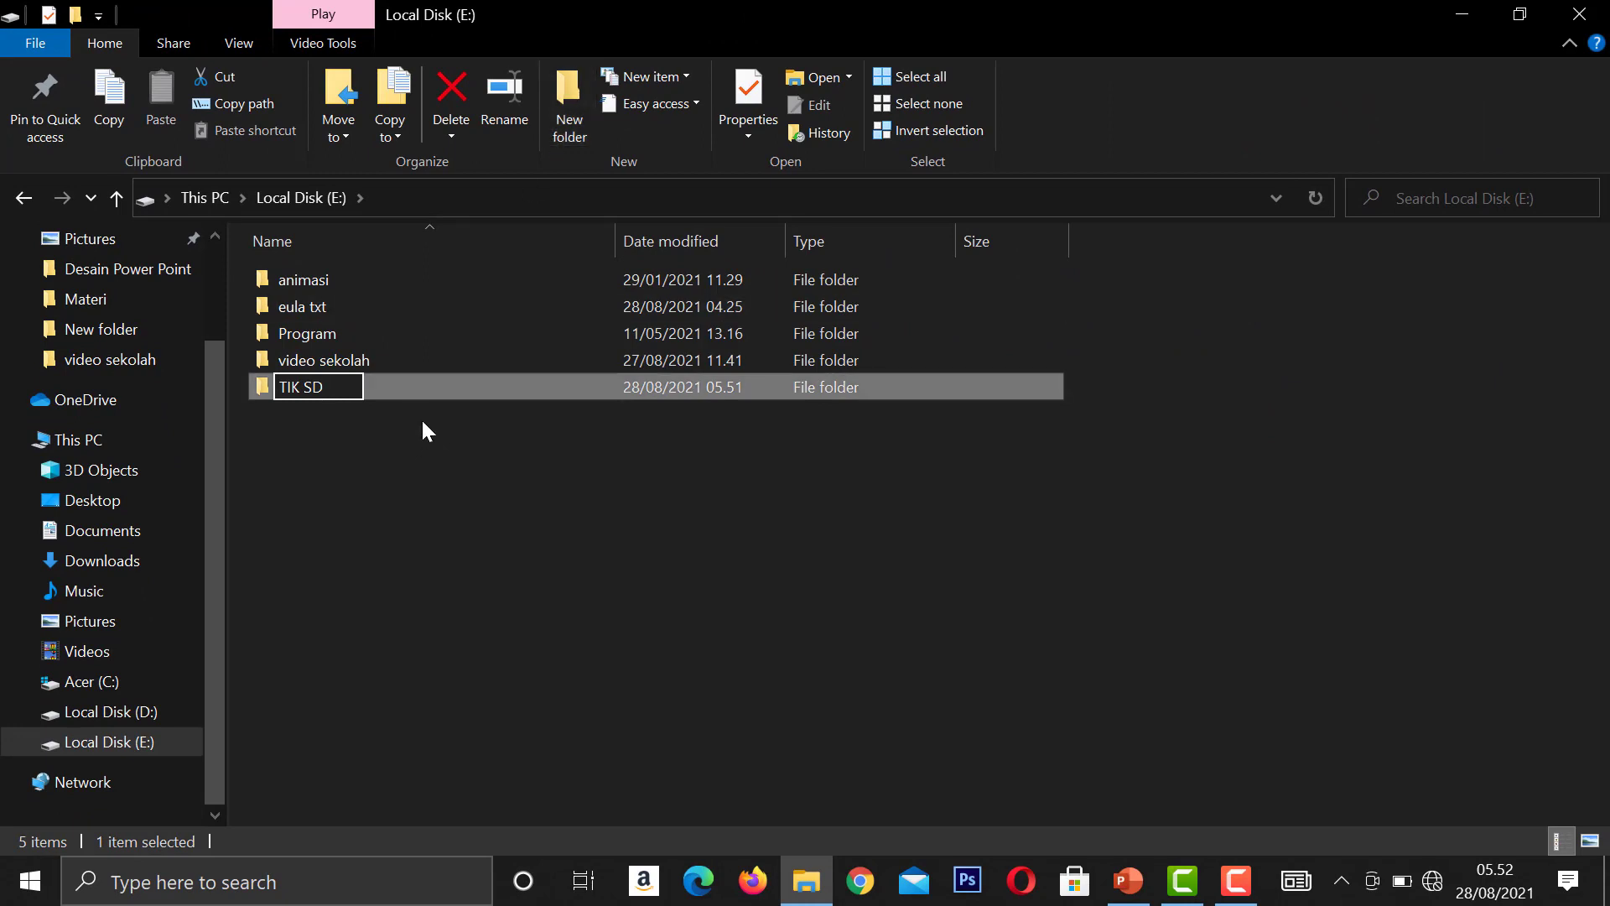
{"action": "left_click", "coordinate": [422, 422]}
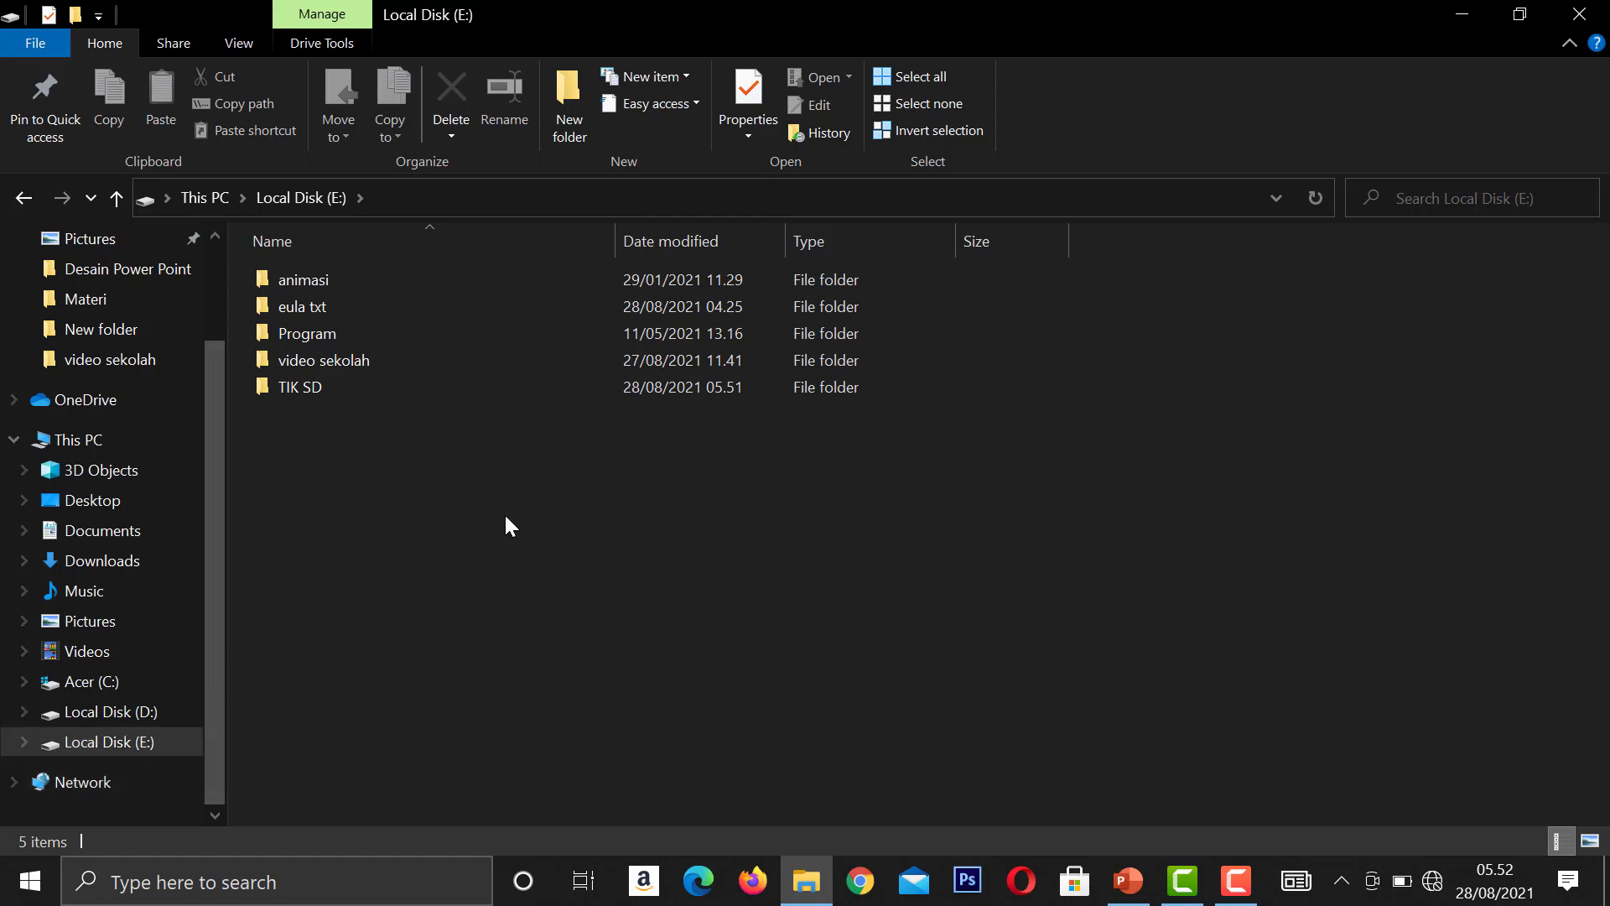
Step: Create a second folder named TIK SD 2 in the root of Local Disk (E:)
{"action": "right_click", "coordinate": [467, 463]}
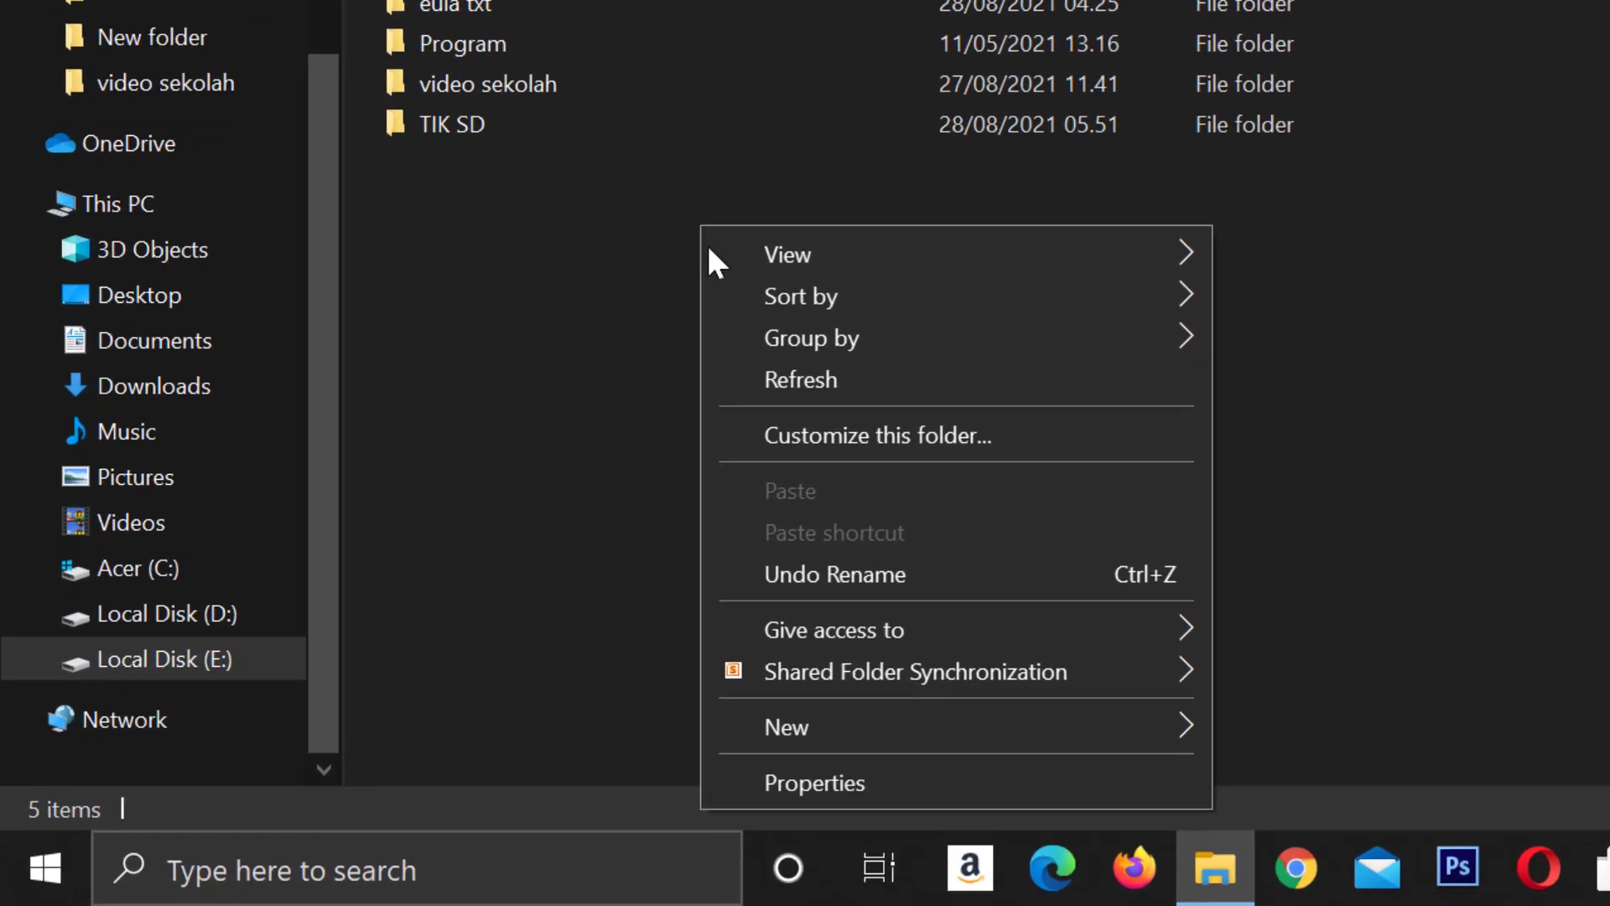
{"action": "left_click", "coordinate": [863, 714]}
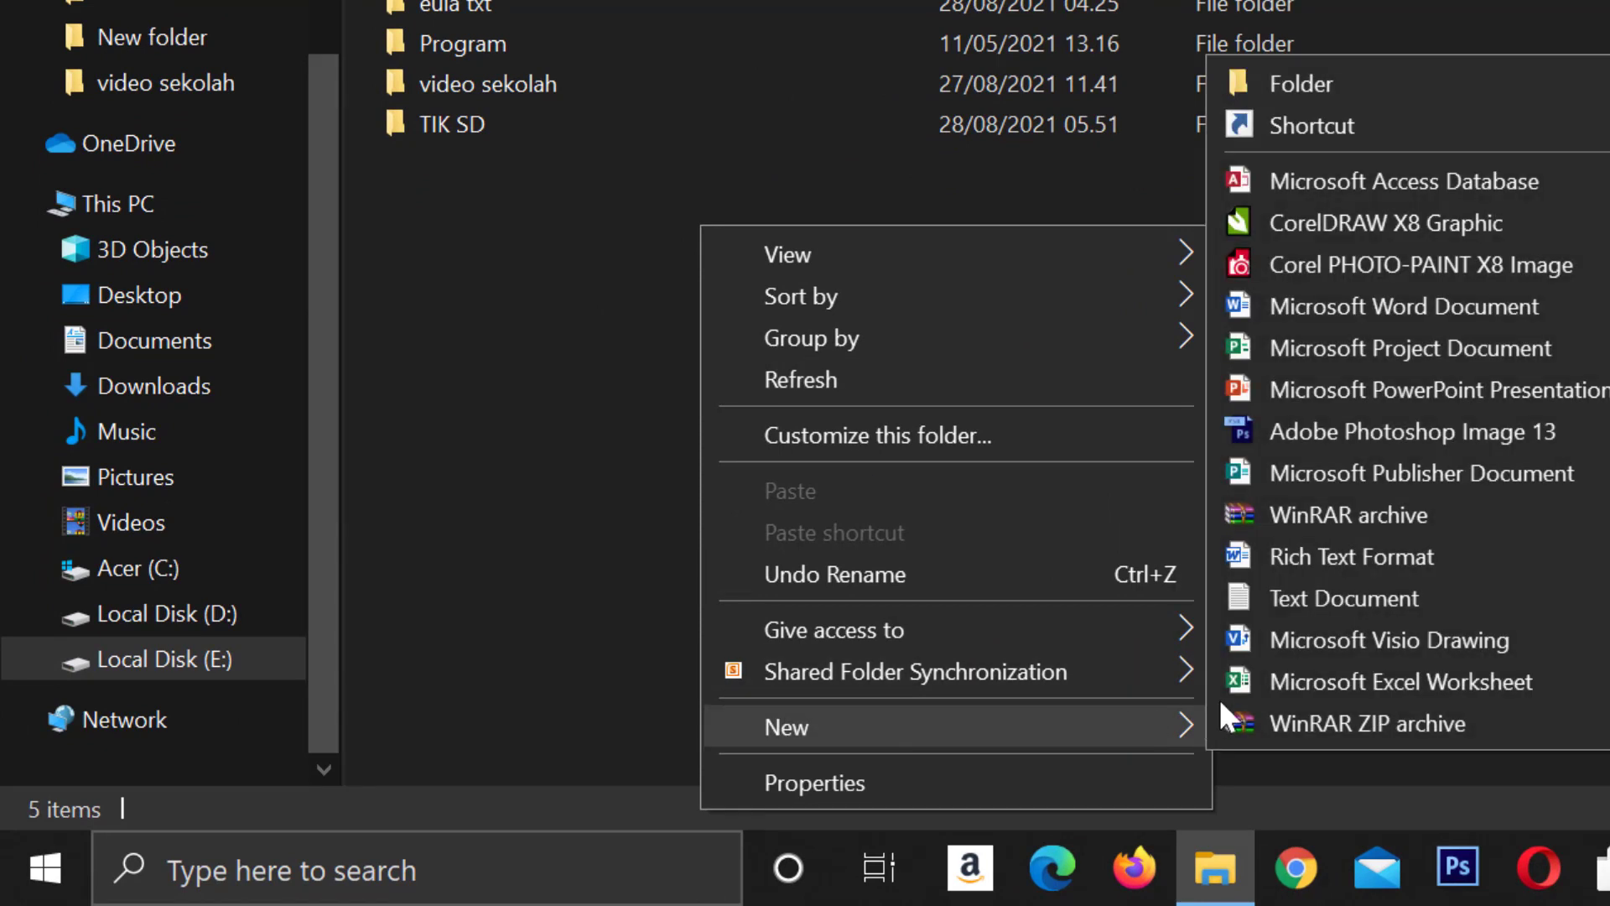
{"action": "left_click", "coordinate": [1360, 84]}
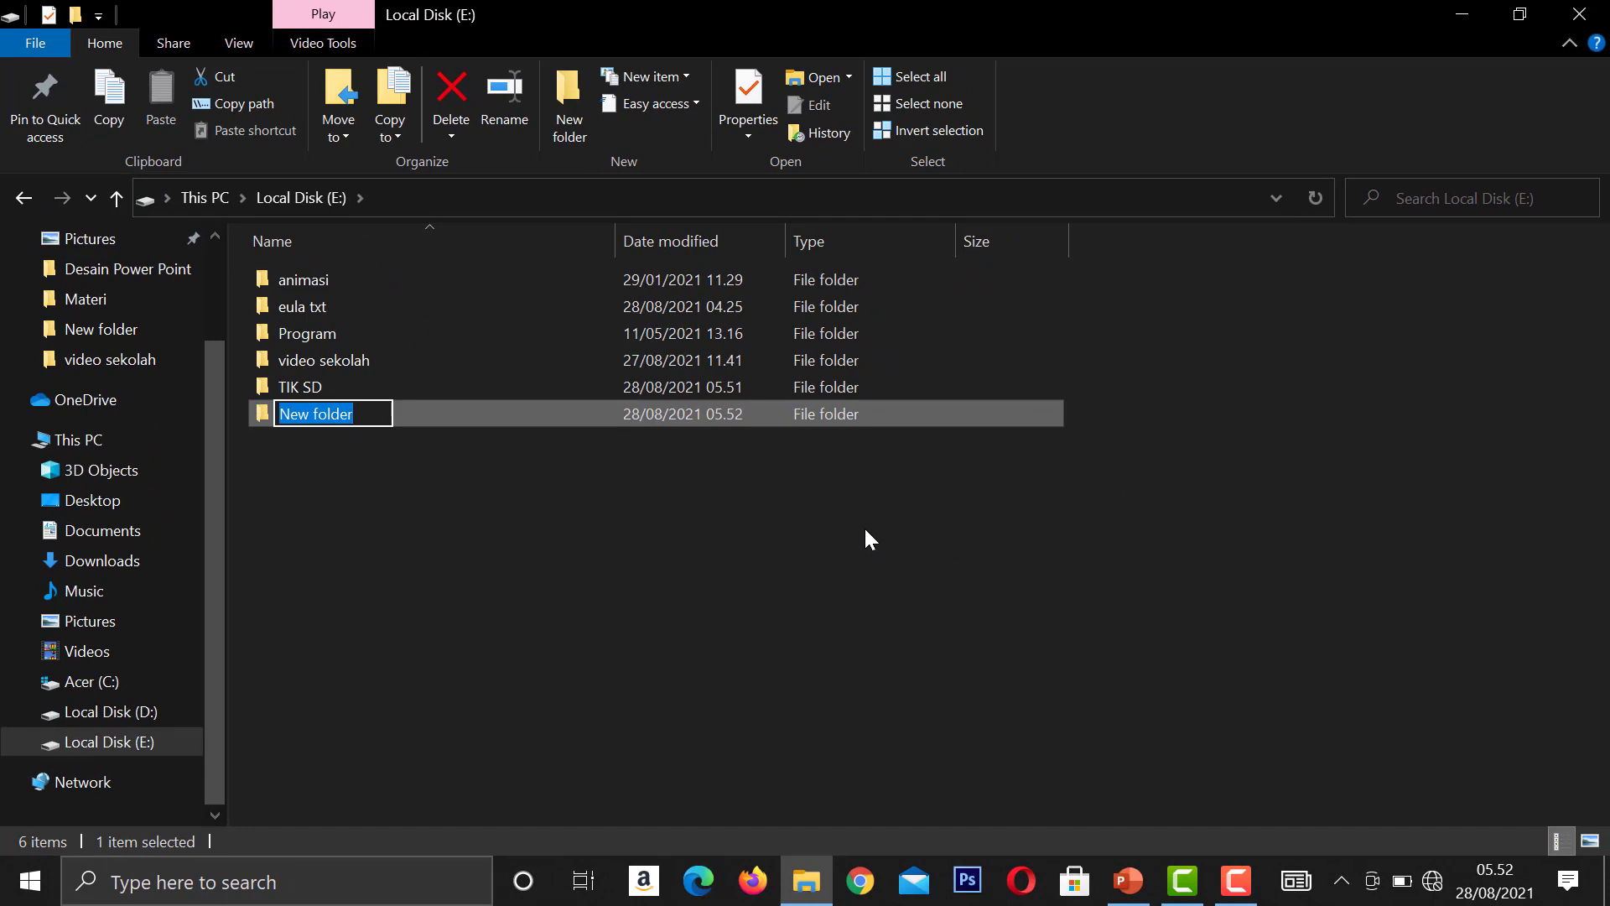
{"action": "type", "text": "TIK "}
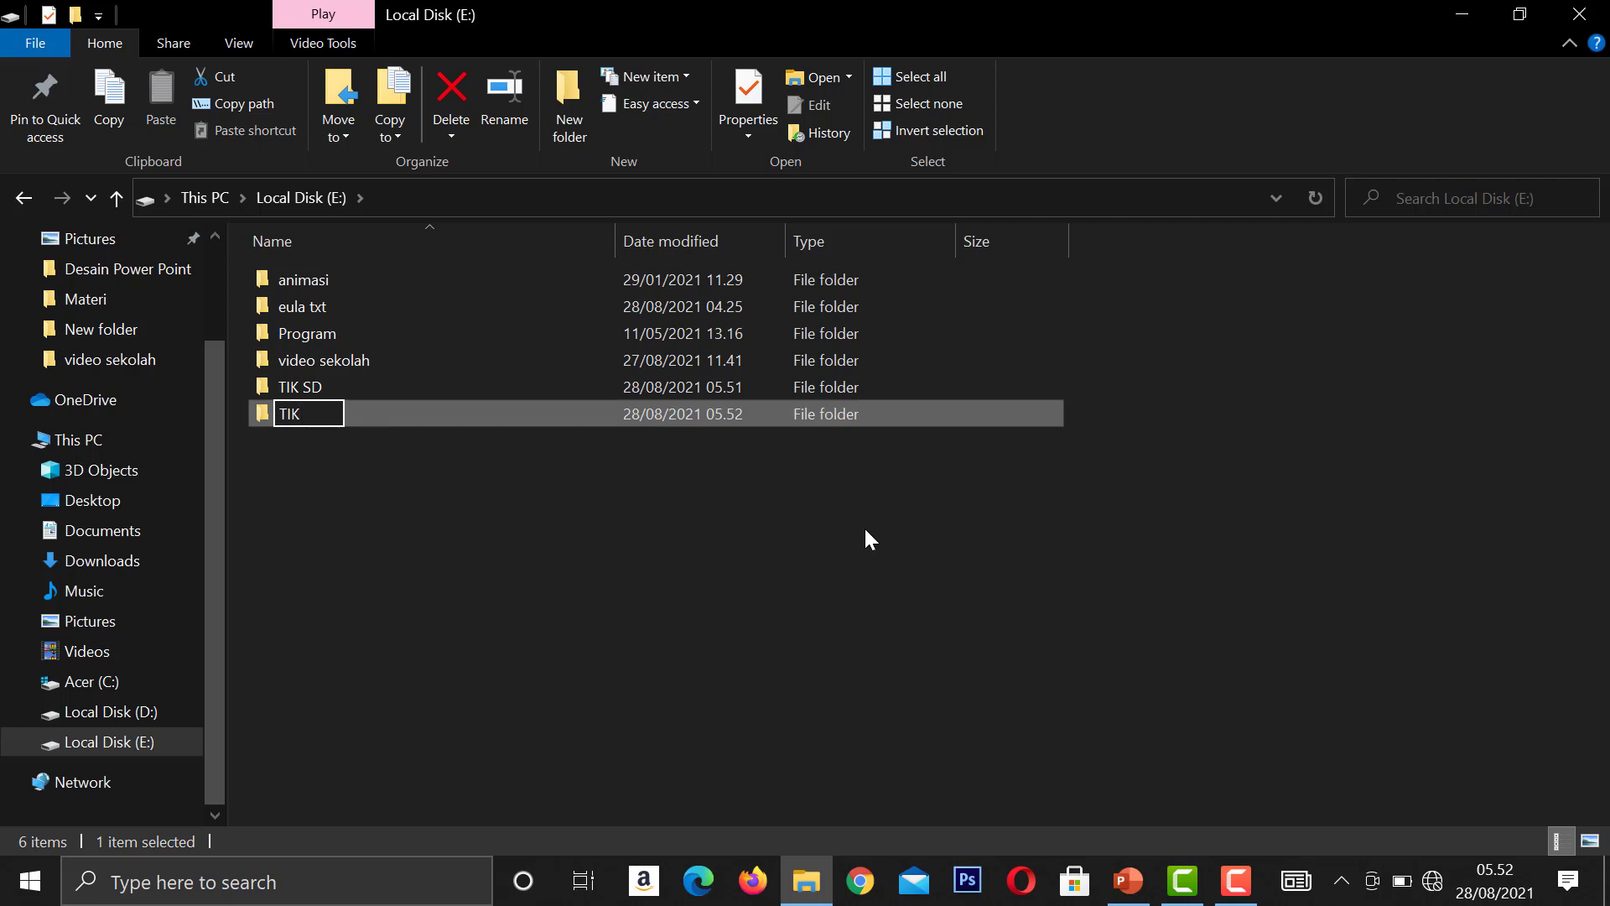
{"action": "type", "text": "SD 2"}
{"action": "left_click", "coordinate": [654, 500]}
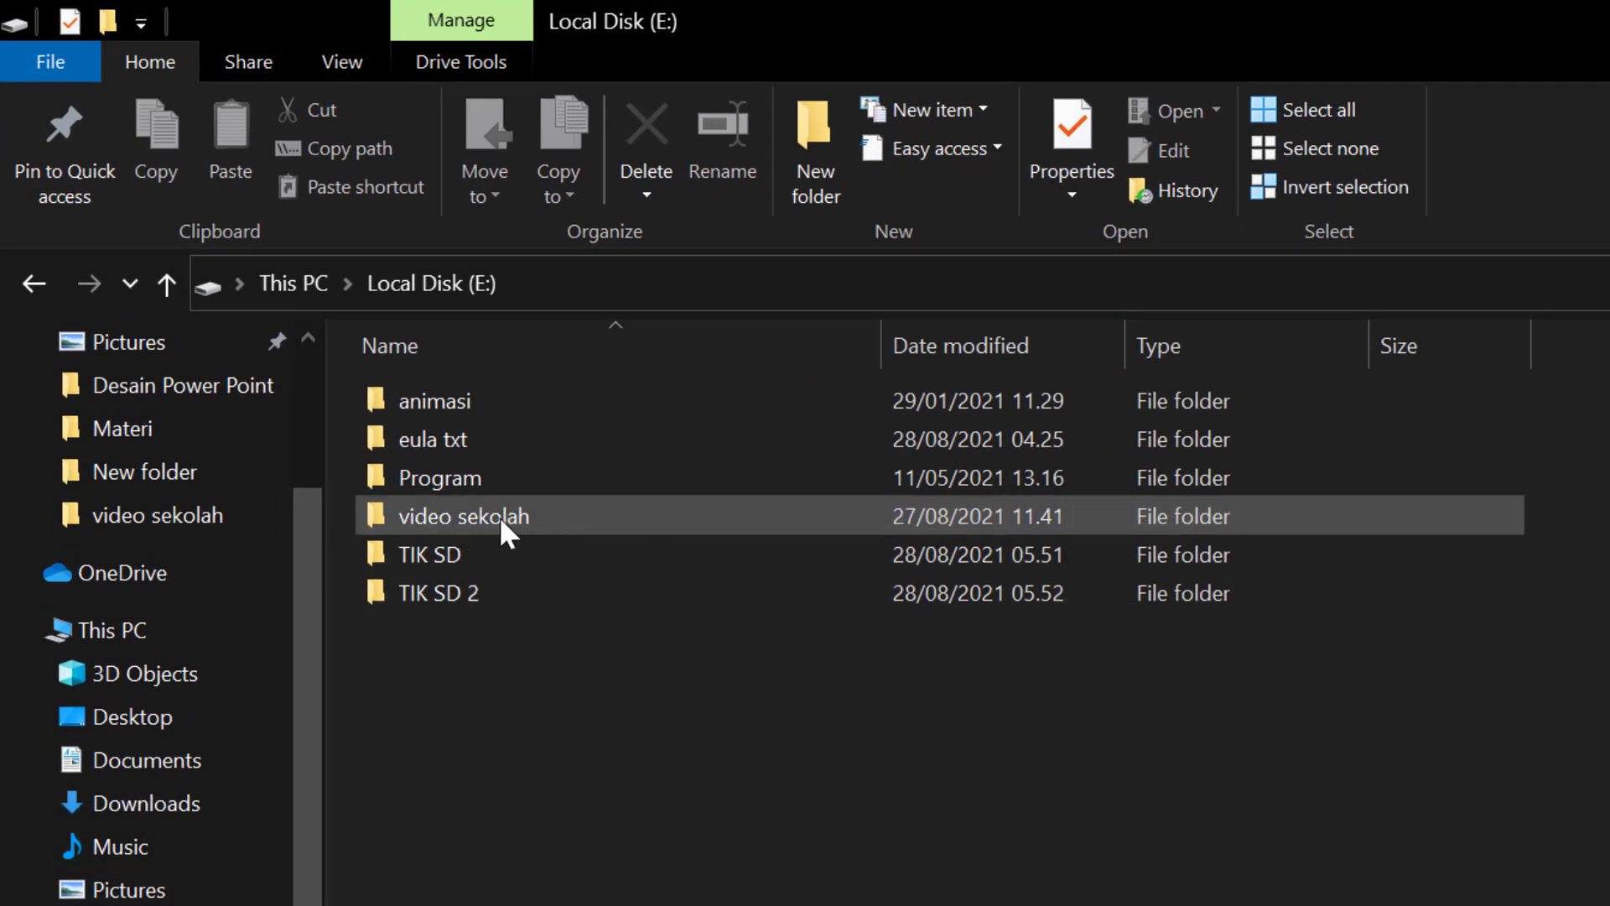
Step: Copy the TIK SD folder and paste the duplicate in the same location on Local Disk (E:)
{"action": "left_click", "coordinate": [471, 560]}
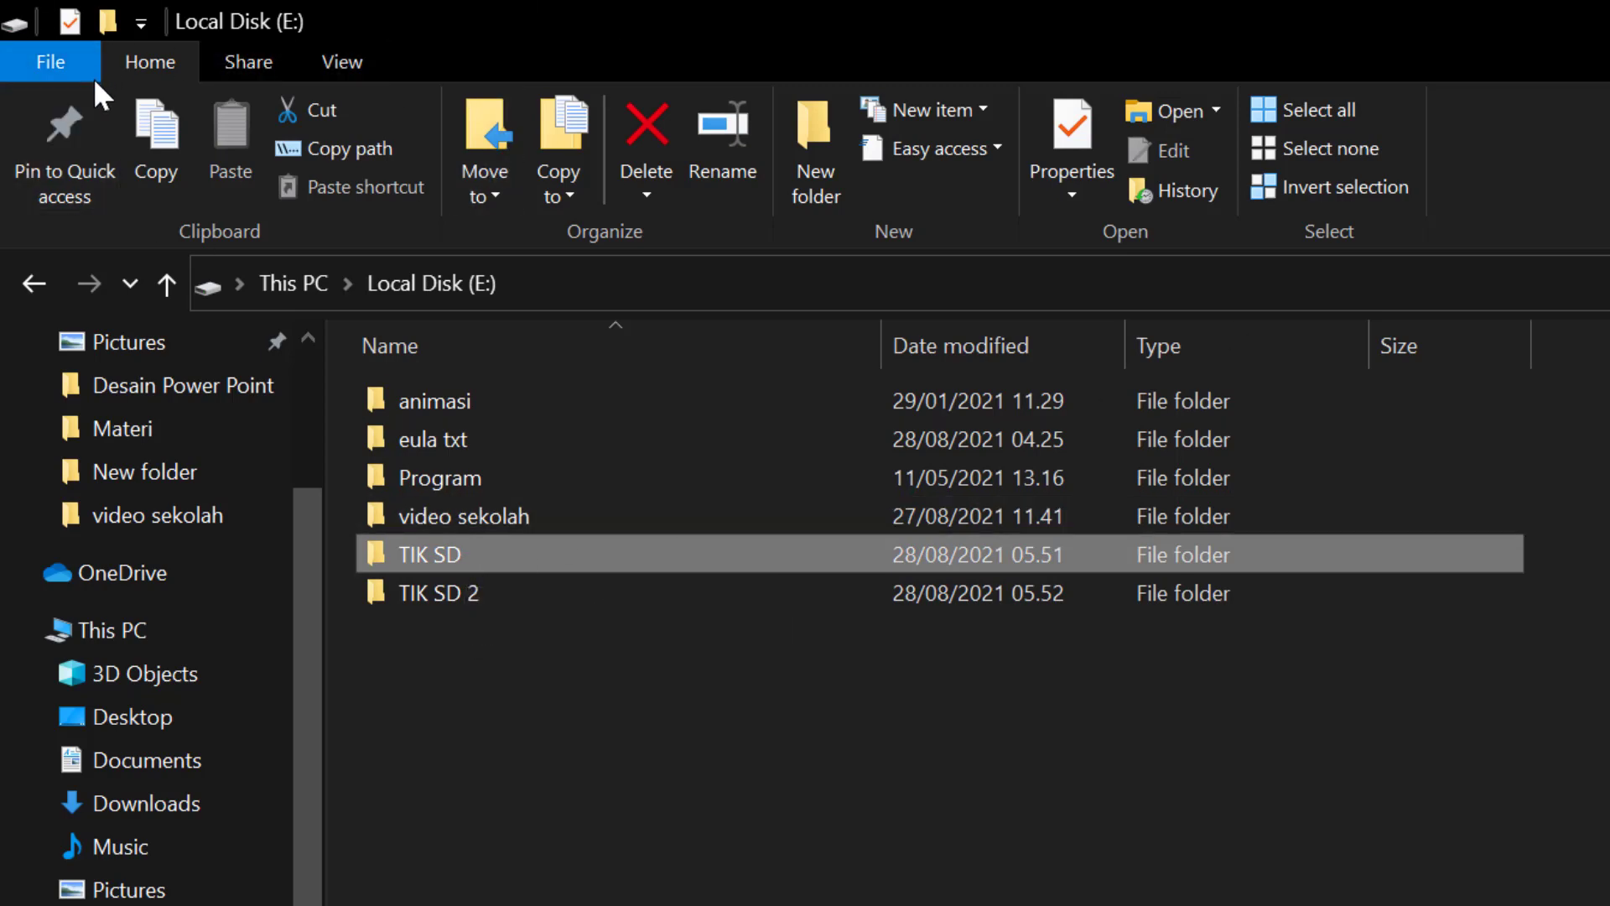
{"action": "left_click", "coordinate": [151, 132]}
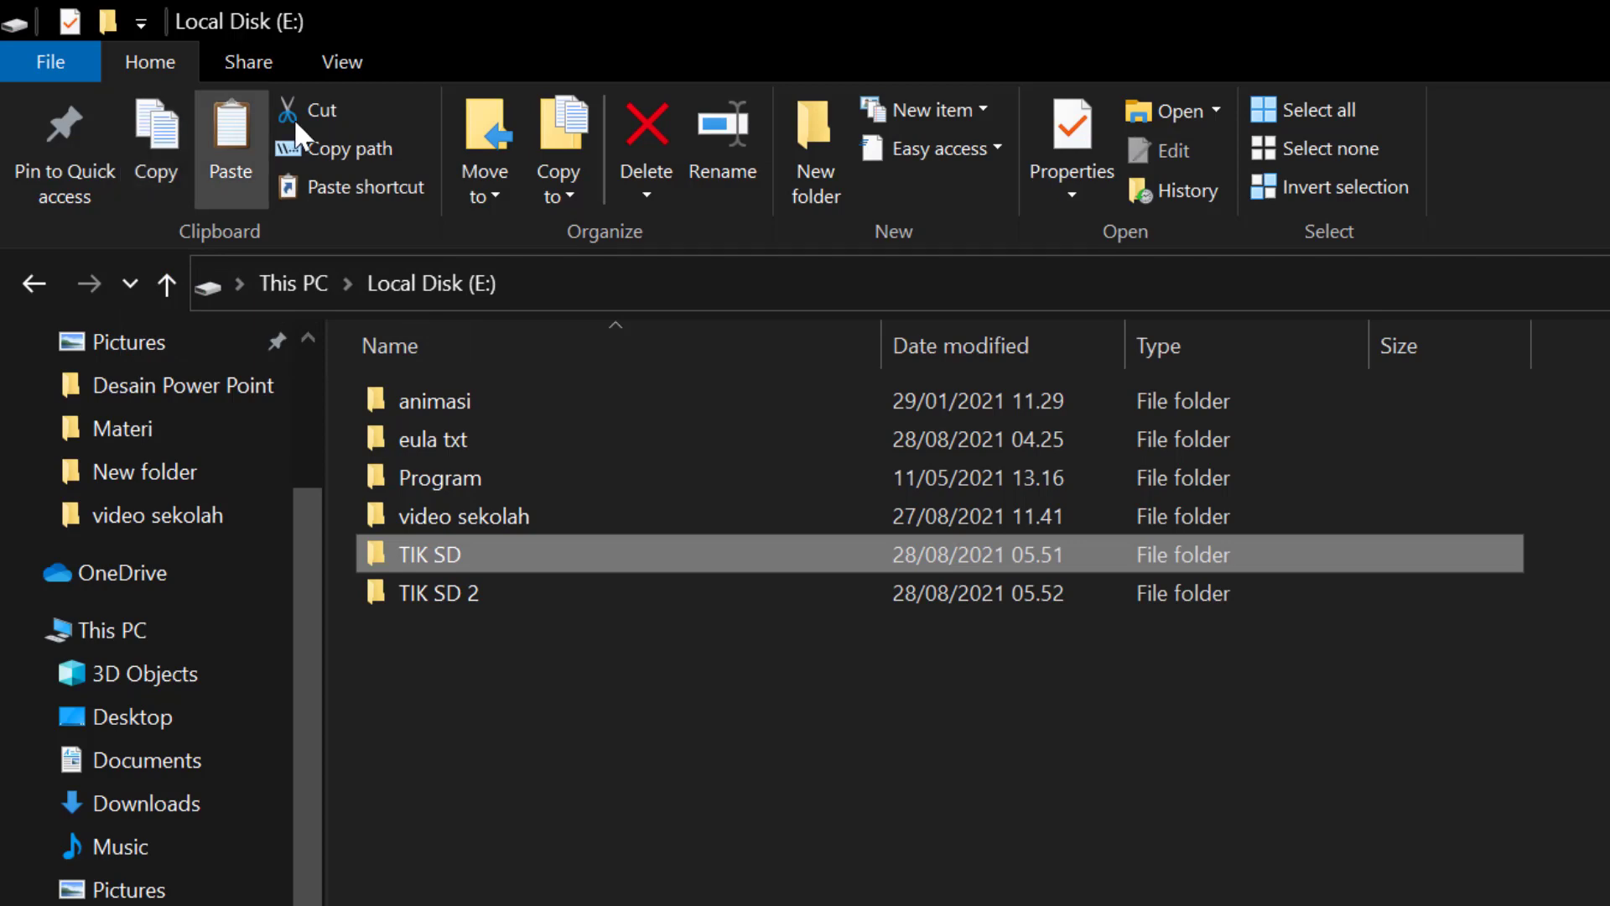
{"action": "left_click", "coordinate": [238, 132]}
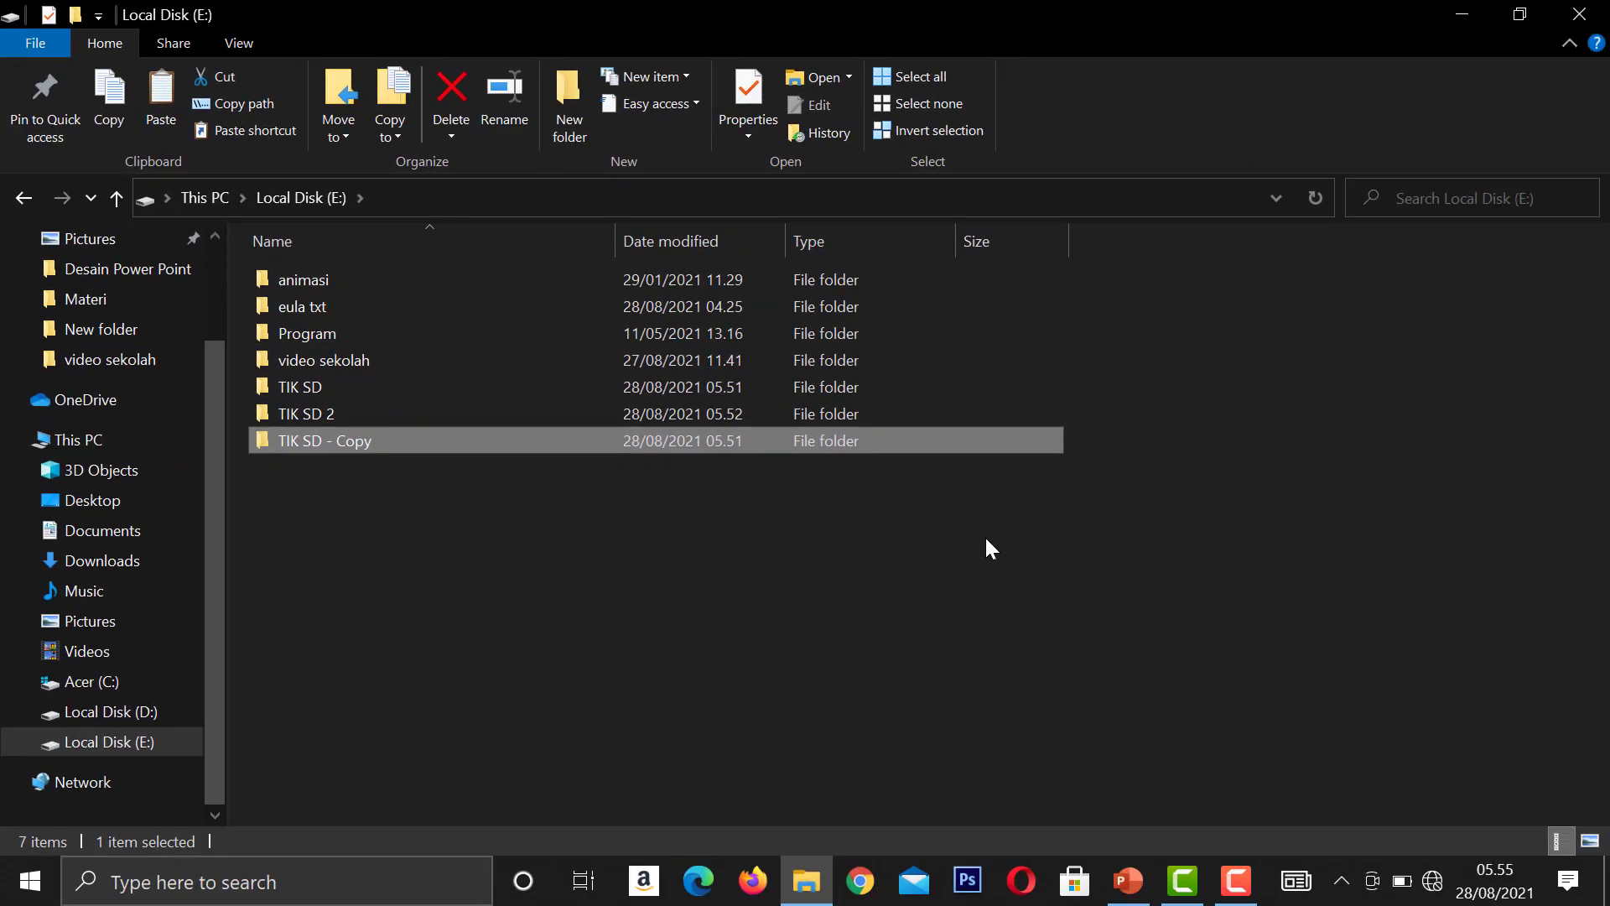
{"action": "left_click", "coordinate": [486, 523]}
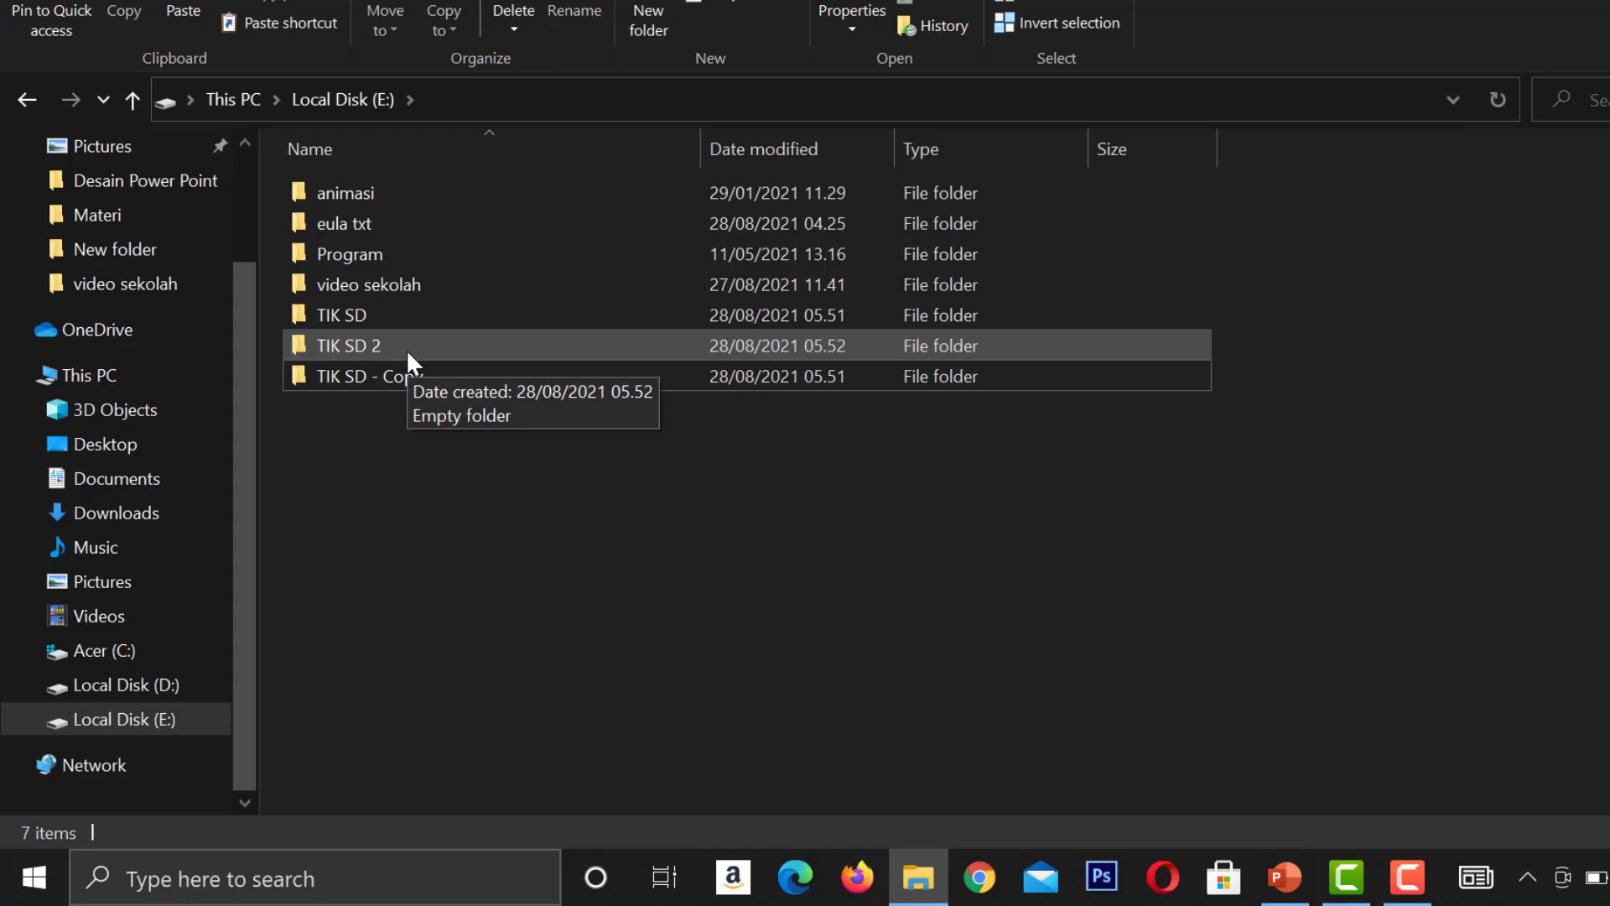
Step: Copy the TIK SD 2 folder and paste the duplicate in the same location on Local Disk (E:)
{"action": "left_click", "coordinate": [406, 348]}
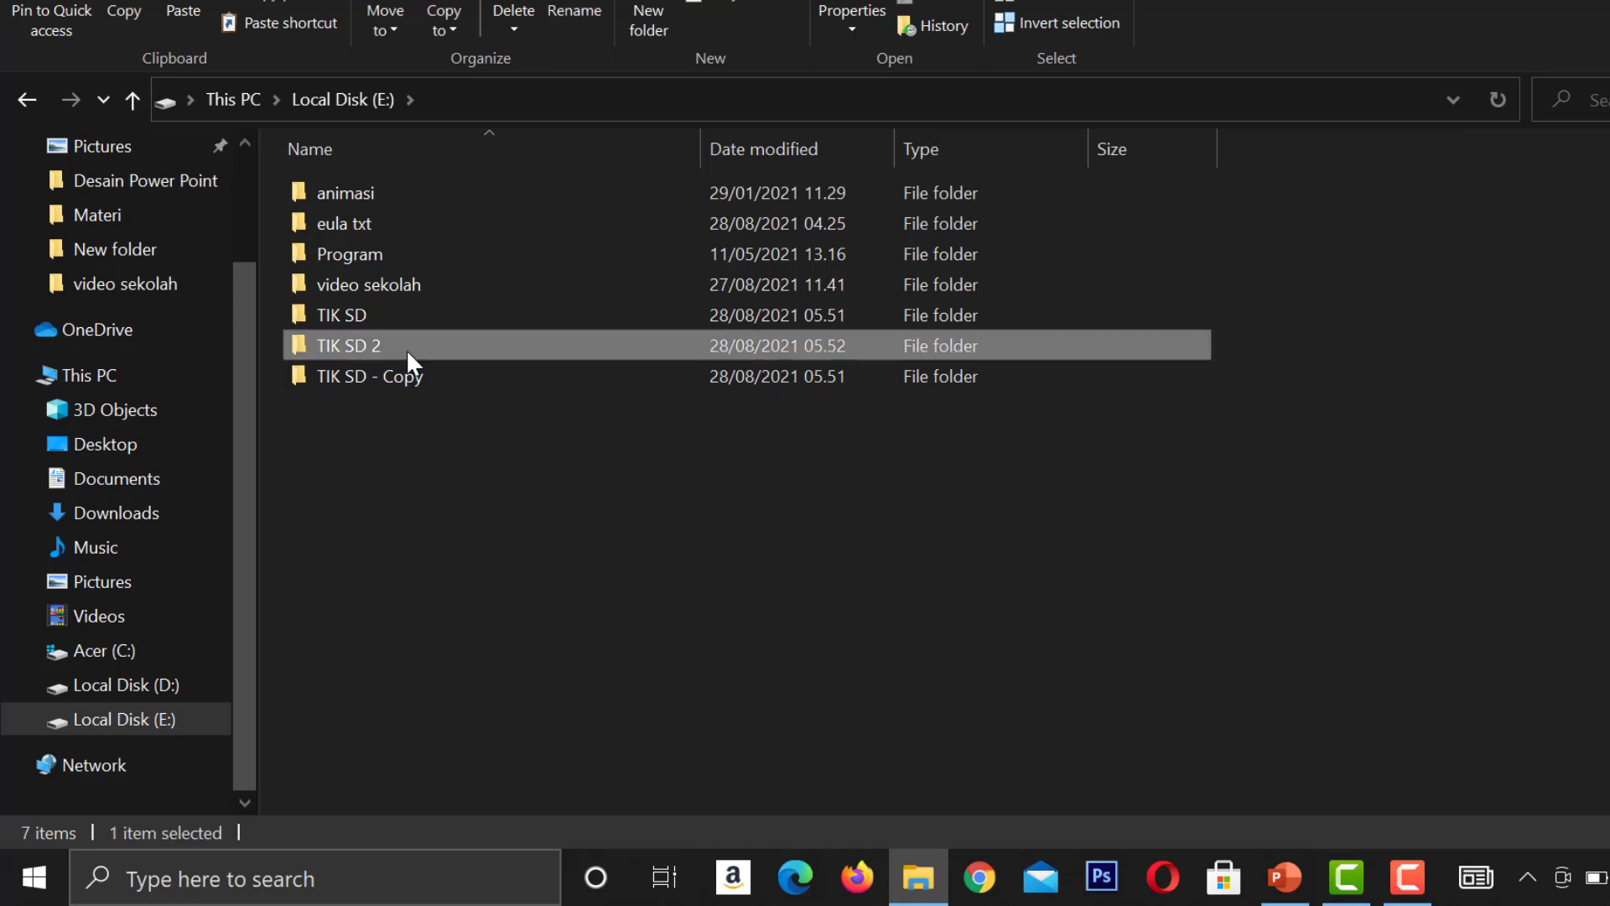
{"action": "right_click", "coordinate": [406, 349]}
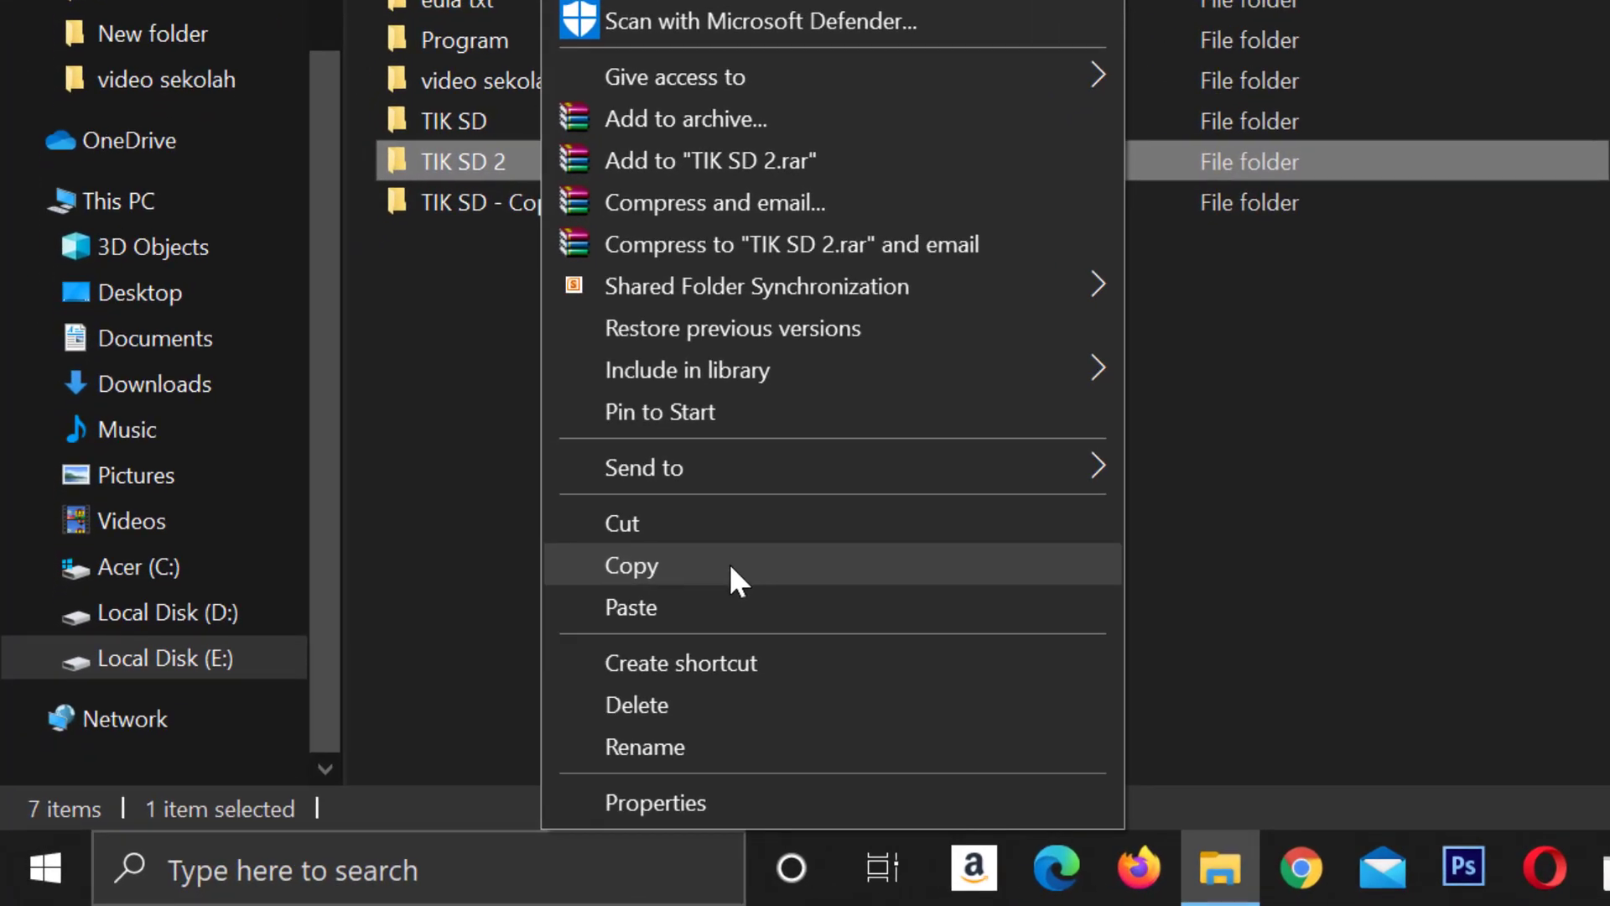
{"action": "left_click", "coordinate": [722, 566]}
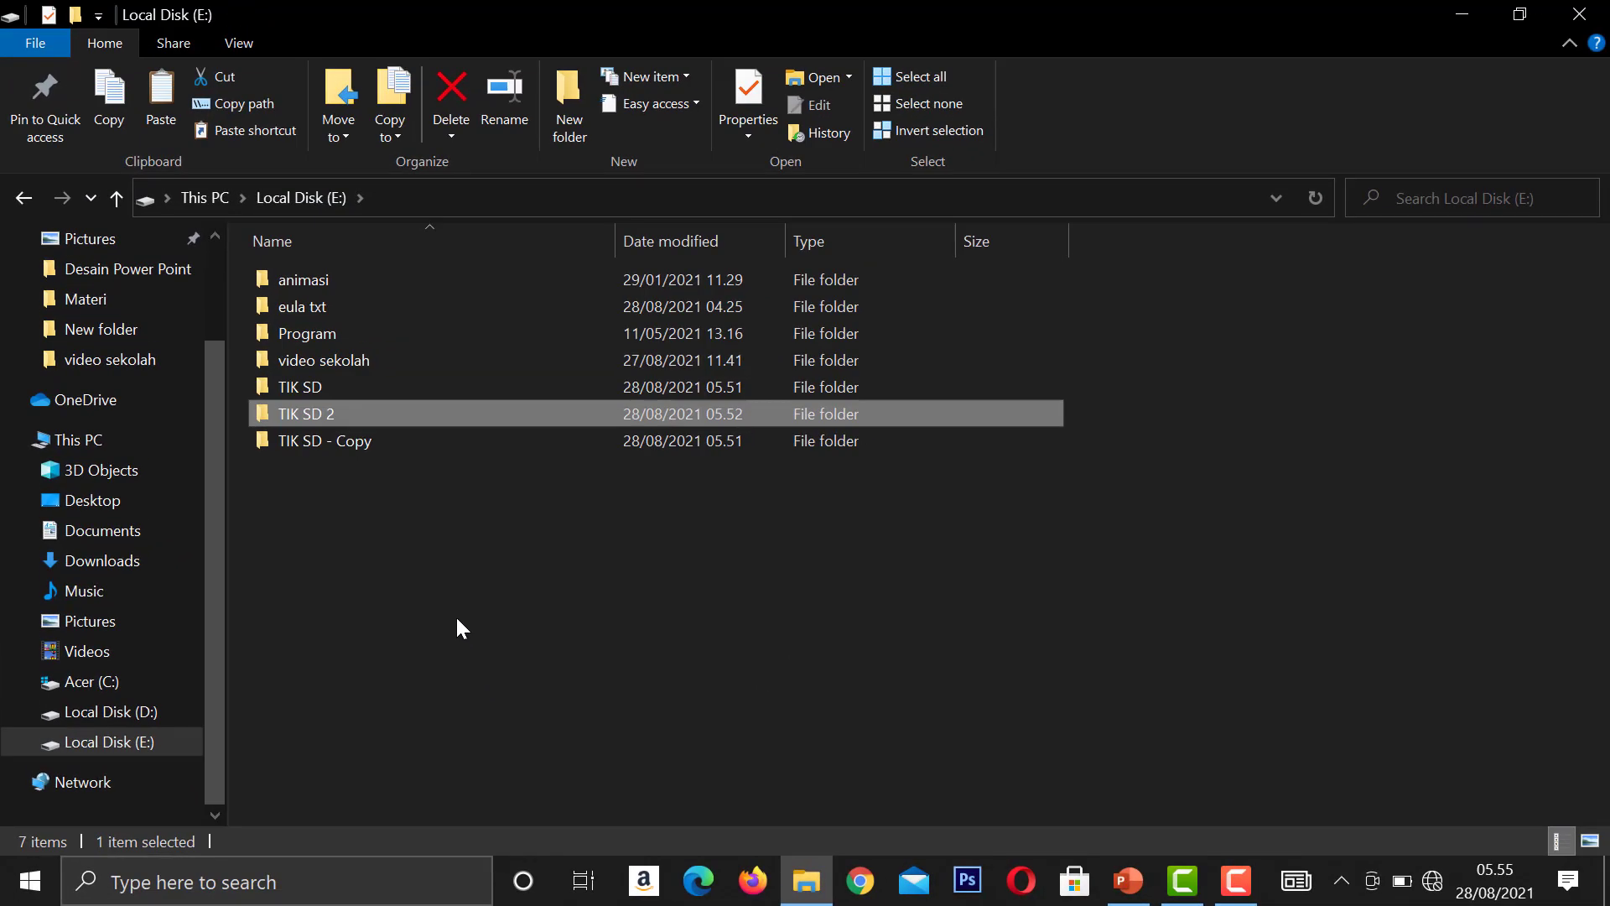
{"action": "right_click", "coordinate": [406, 523]}
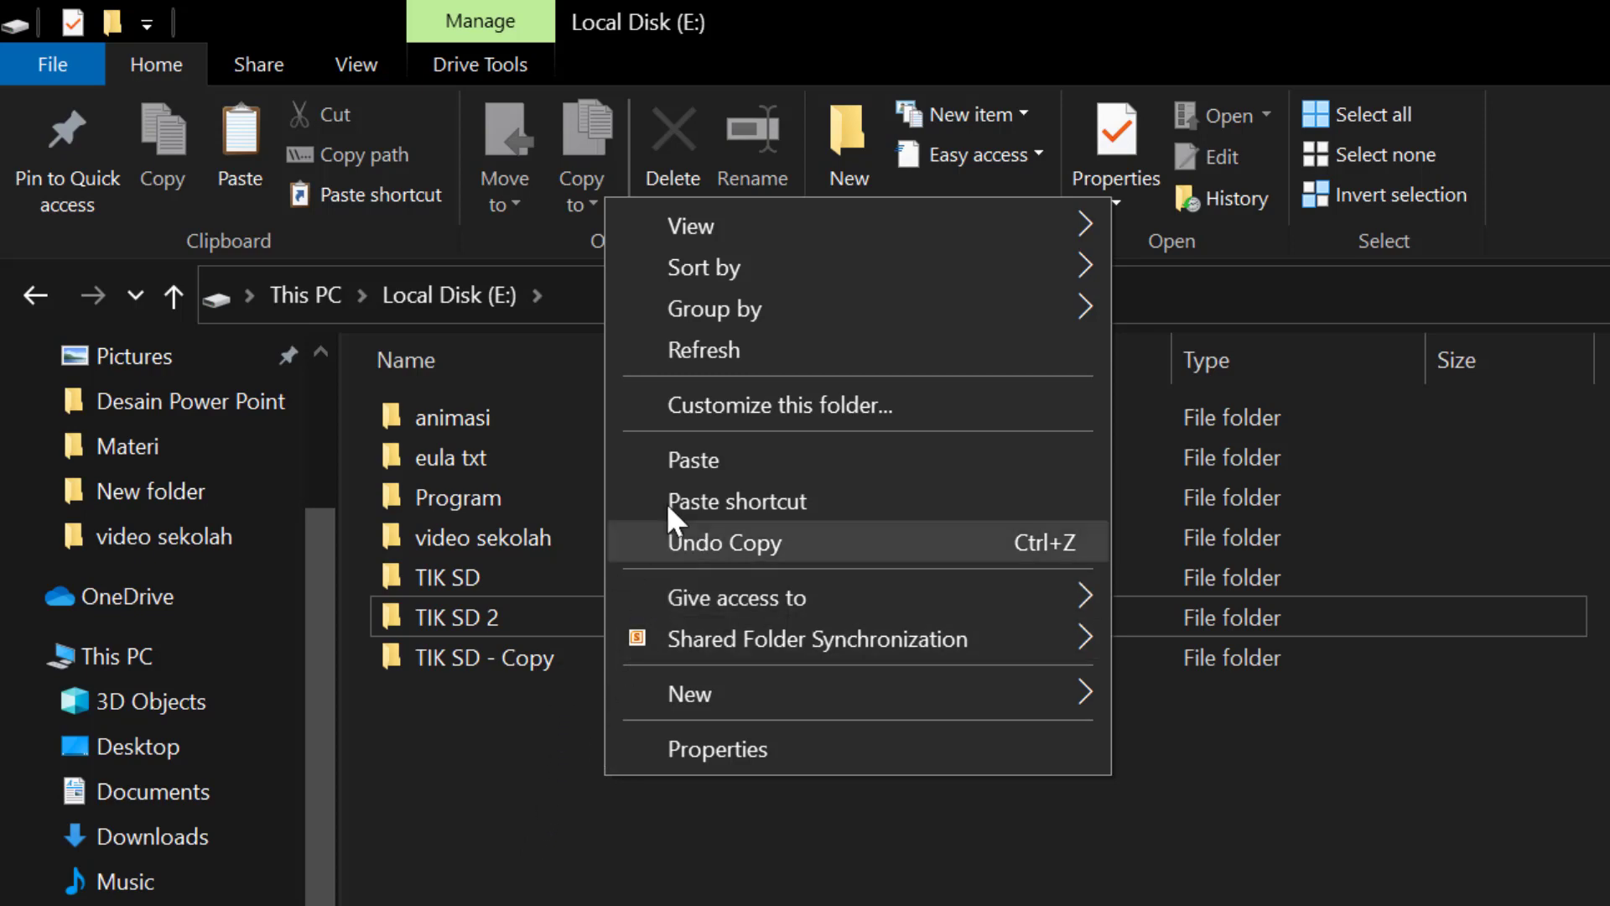
{"action": "left_click", "coordinate": [698, 462]}
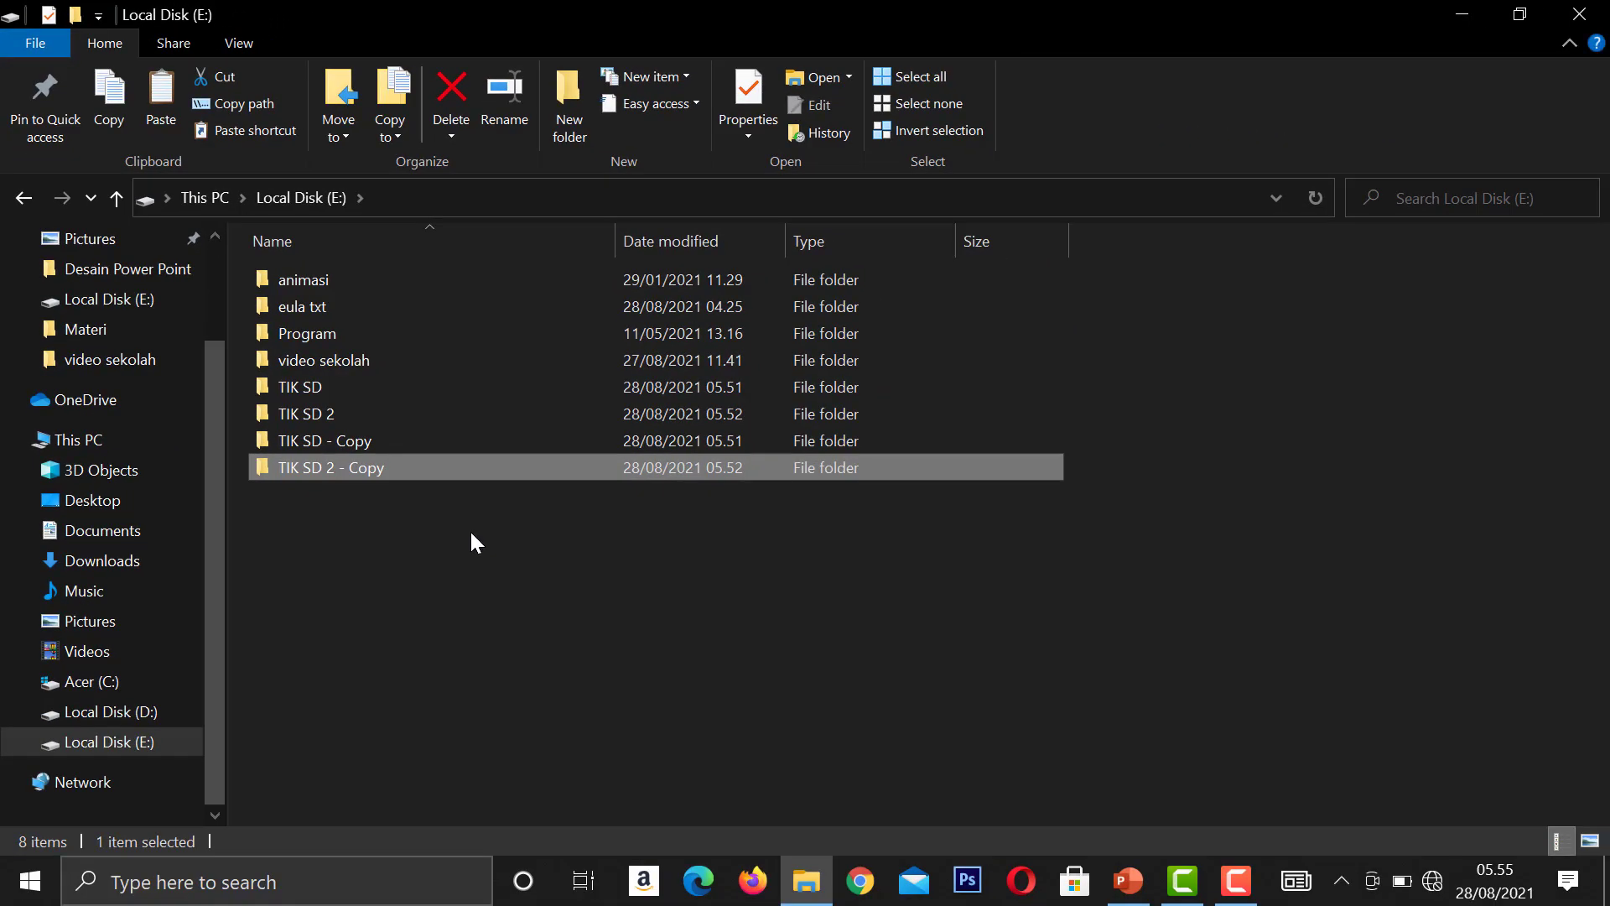
{"action": "left_click", "coordinate": [473, 519]}
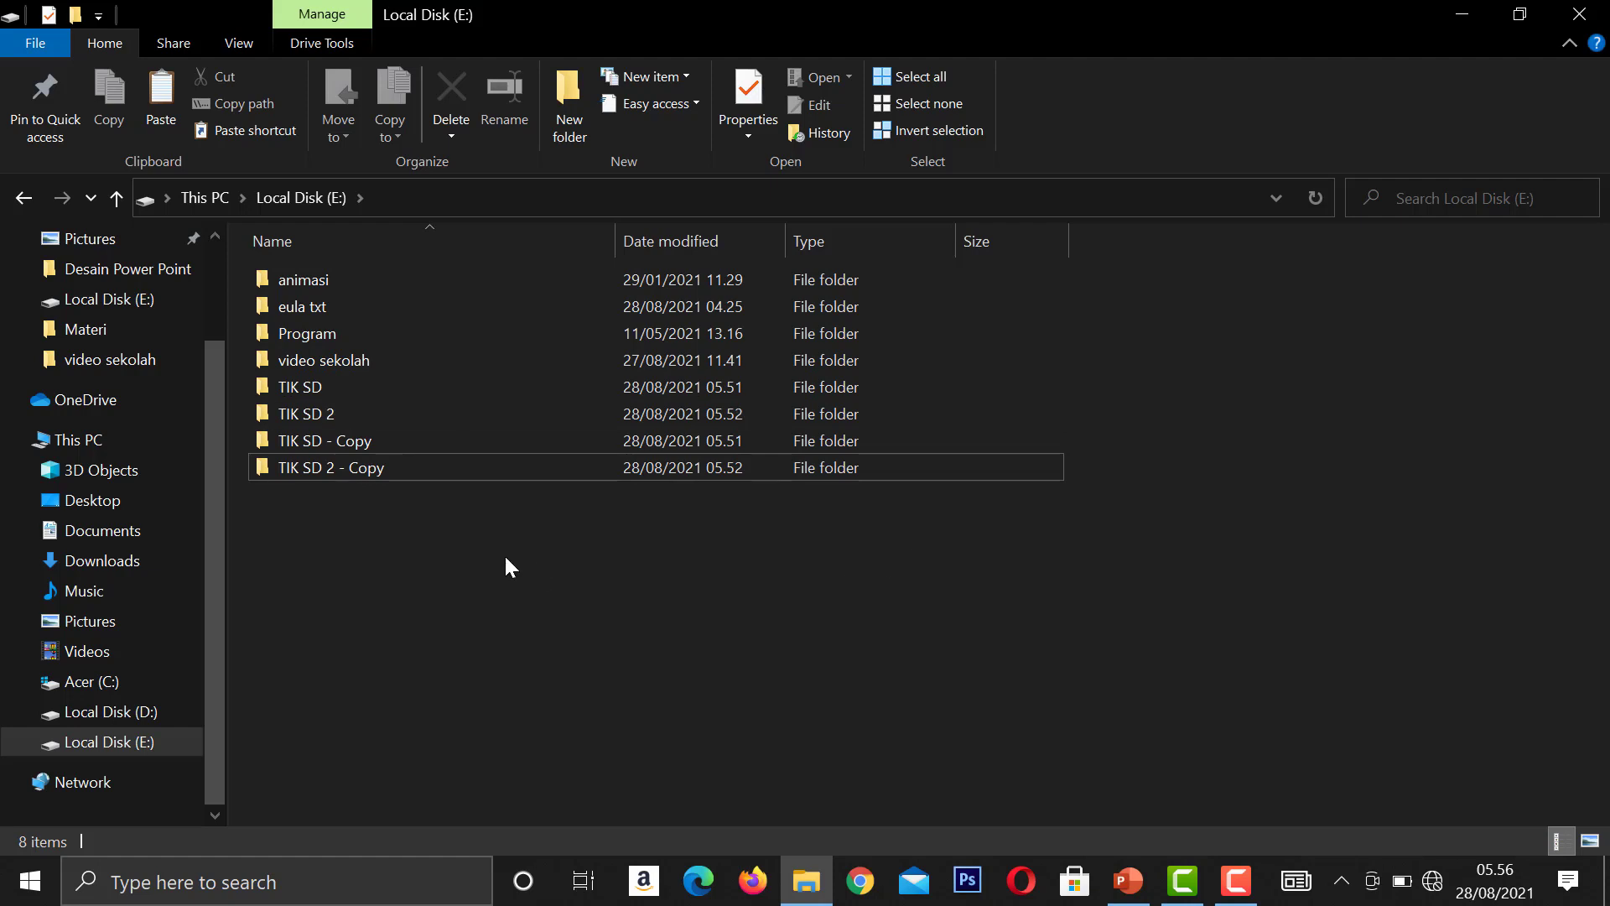
Step: Copy the TIK SD - Copy folder and paste the duplicate in the same location on Local Disk (E:)
{"action": "left_click", "coordinate": [340, 443]}
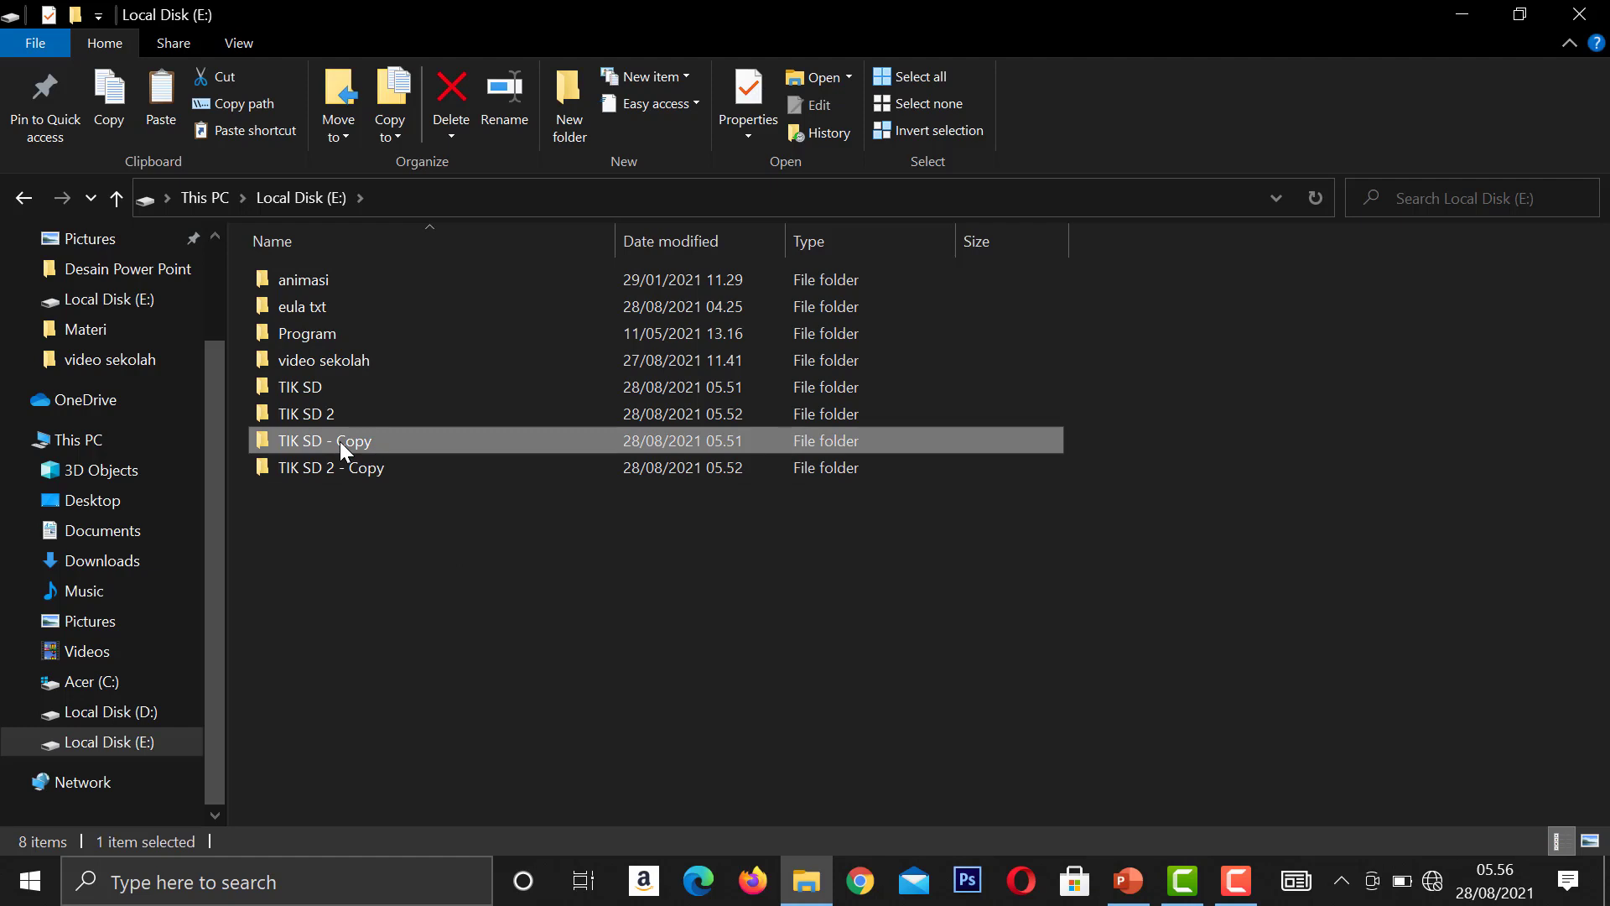
{"action": "key", "text": "ctrl+c"}
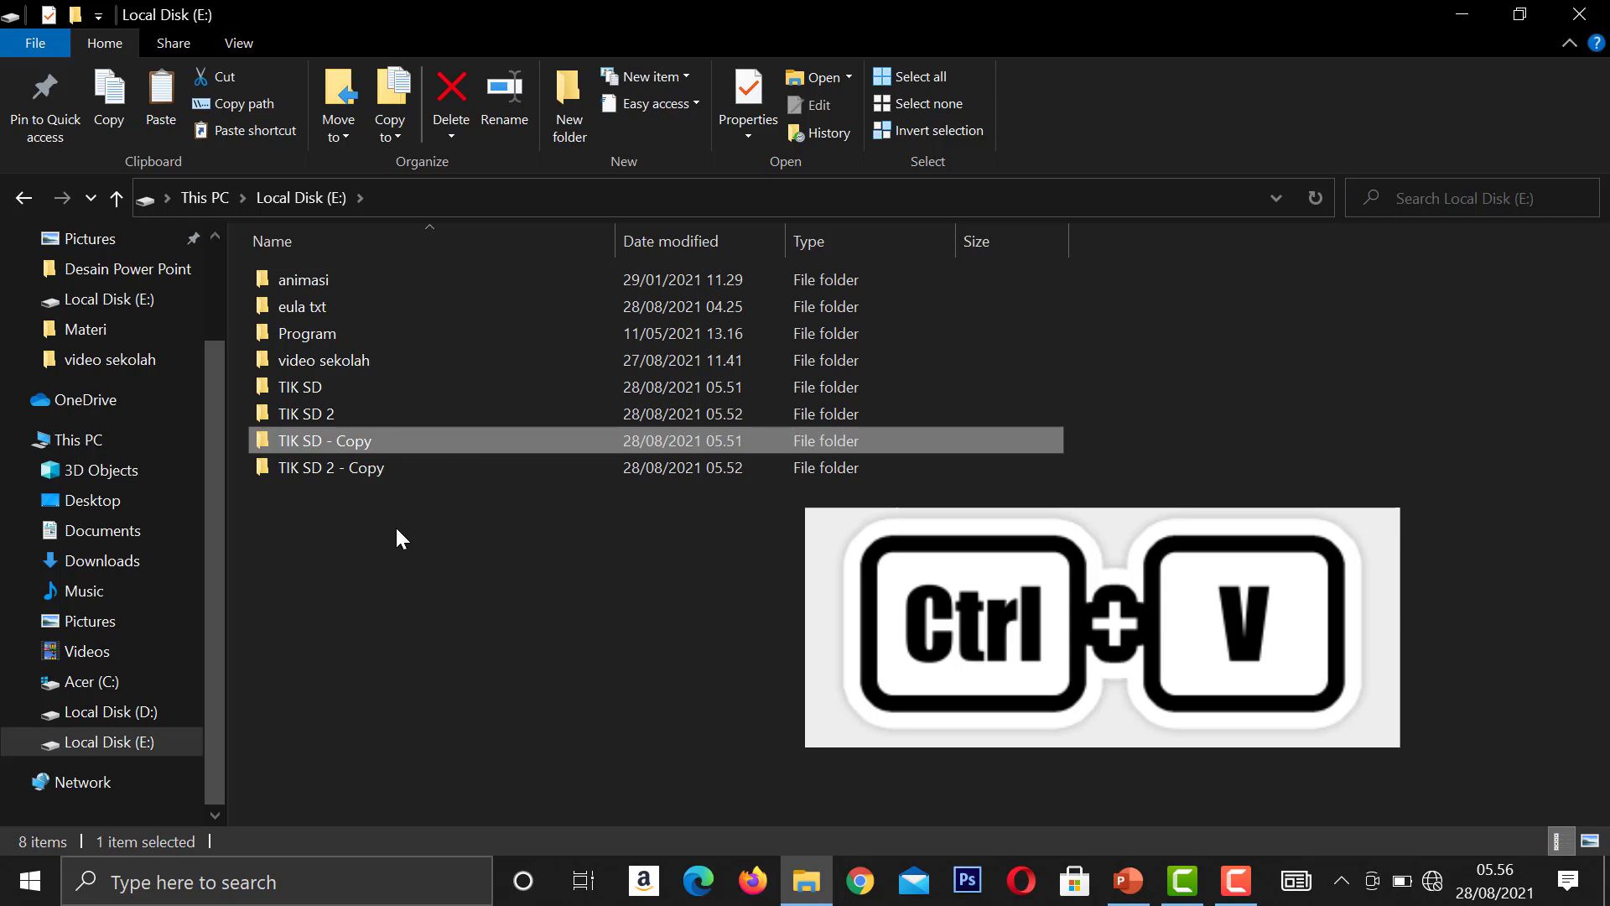
{"action": "key", "text": "ctrl+v"}
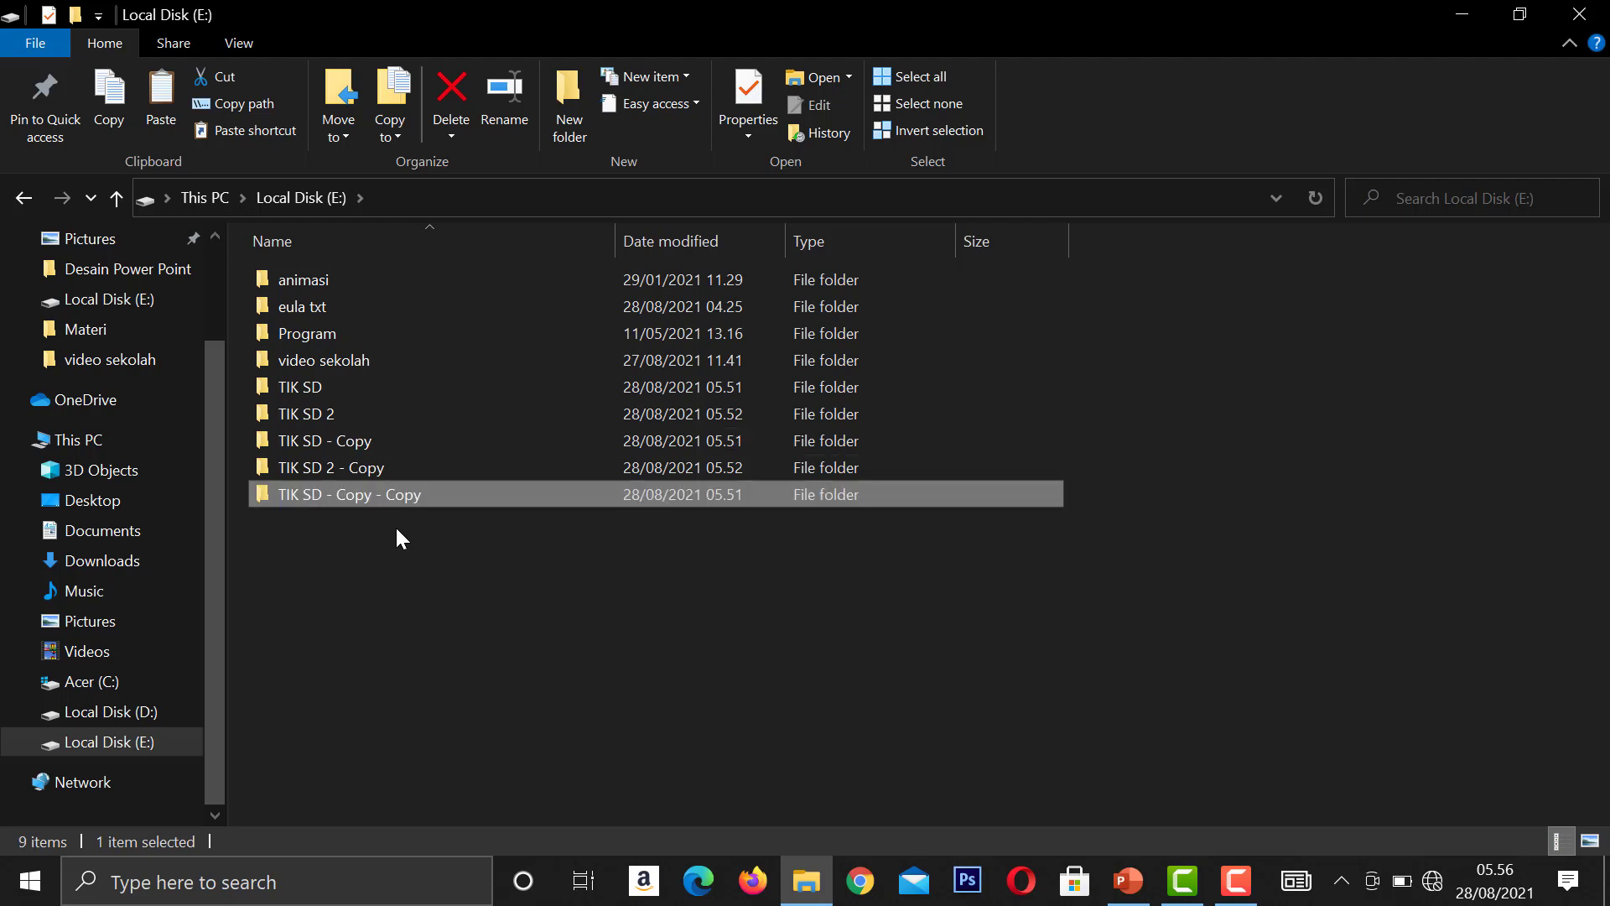
{"action": "left_click", "coordinate": [331, 555]}
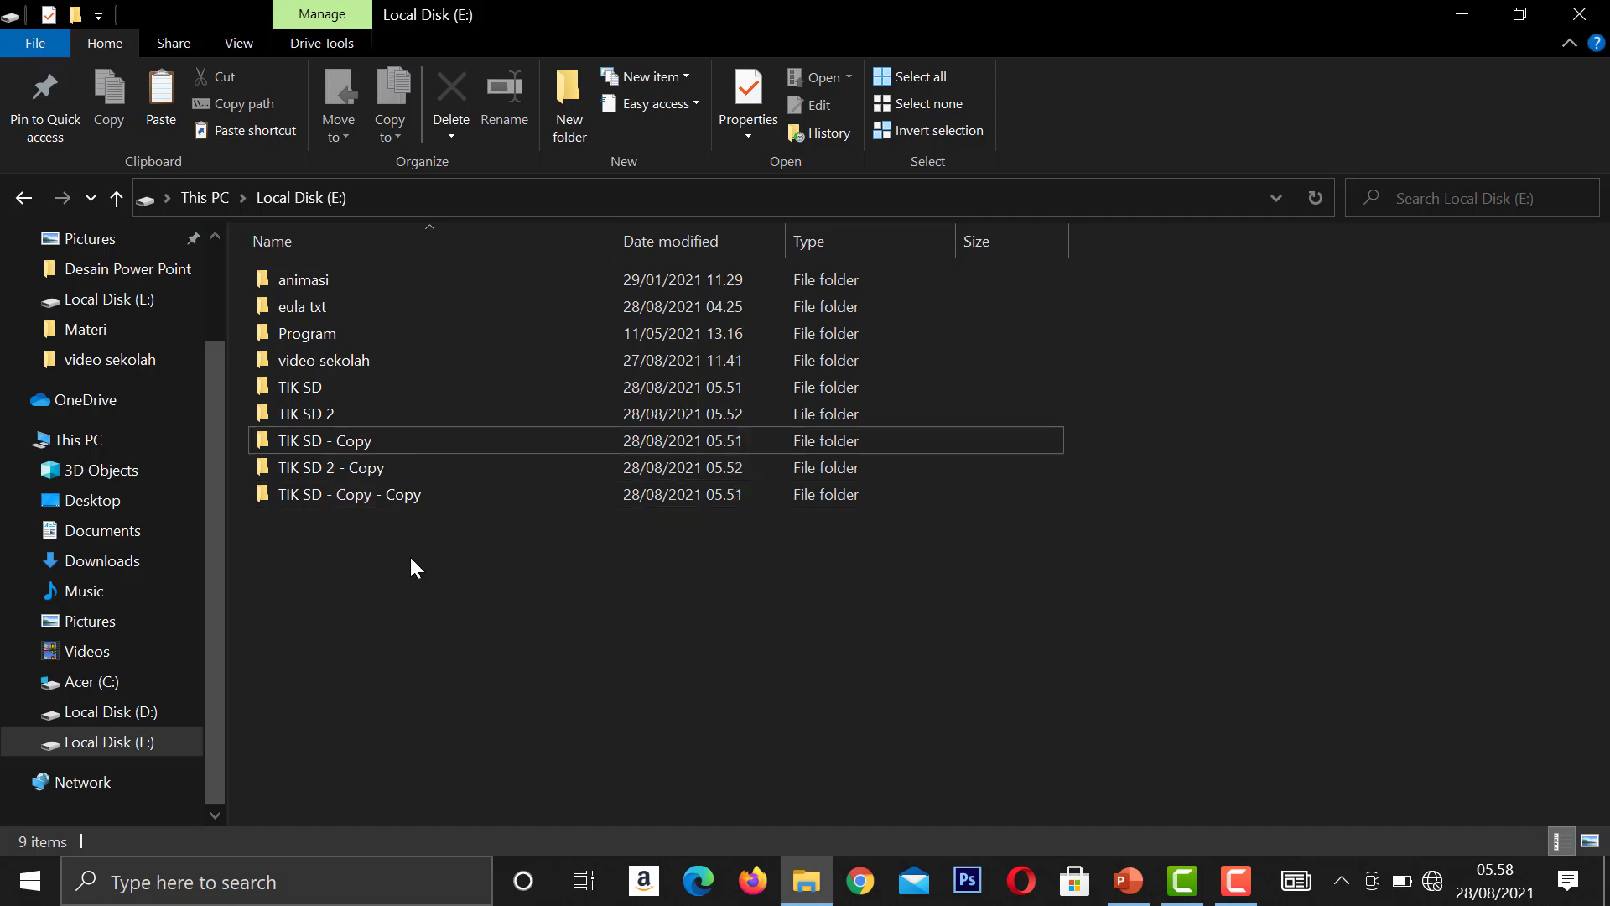
Step: Rename the TIK SD - Copy folder on Local Disk (E:) as KOMPUTER
{"action": "left_click", "coordinate": [406, 444]}
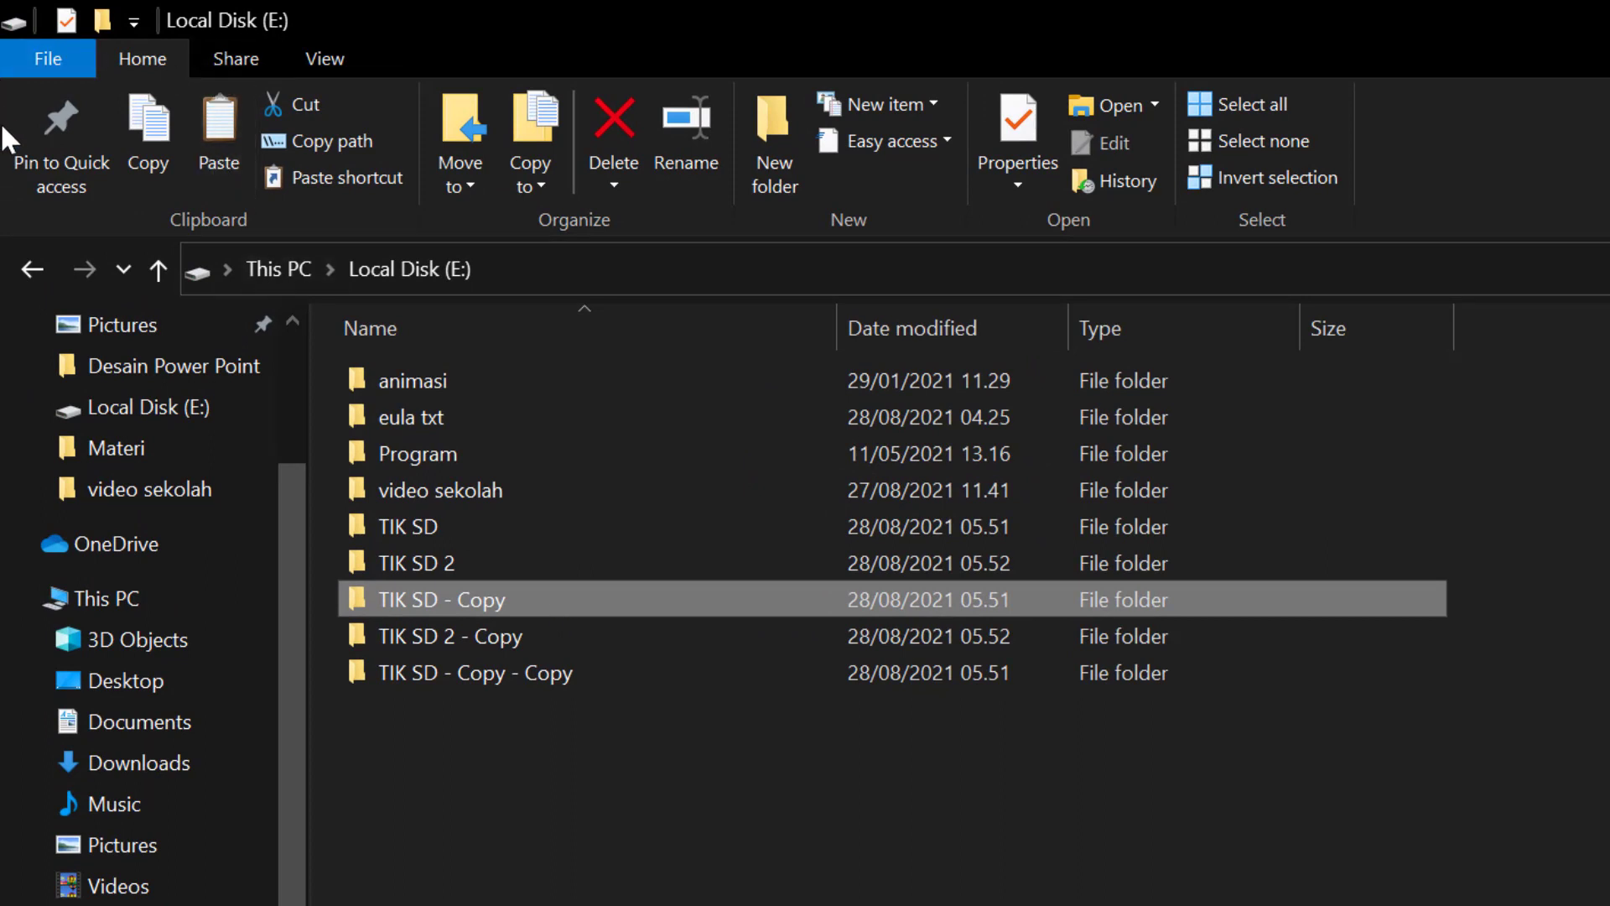
{"action": "left_click", "coordinate": [707, 138]}
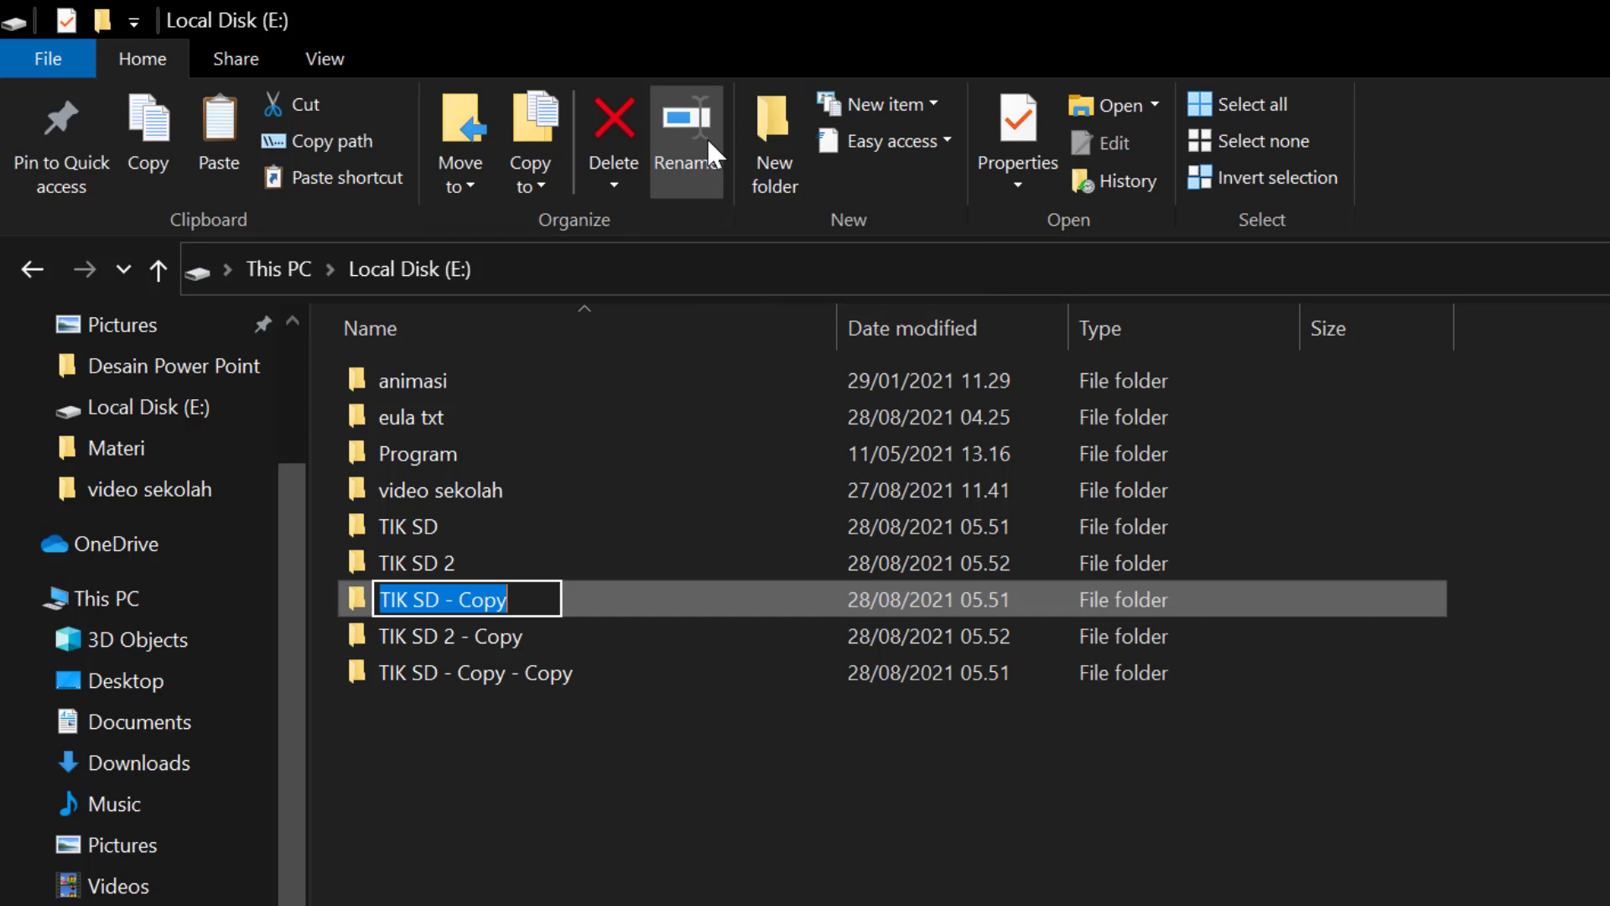
{"action": "type", "text": "KOM"}
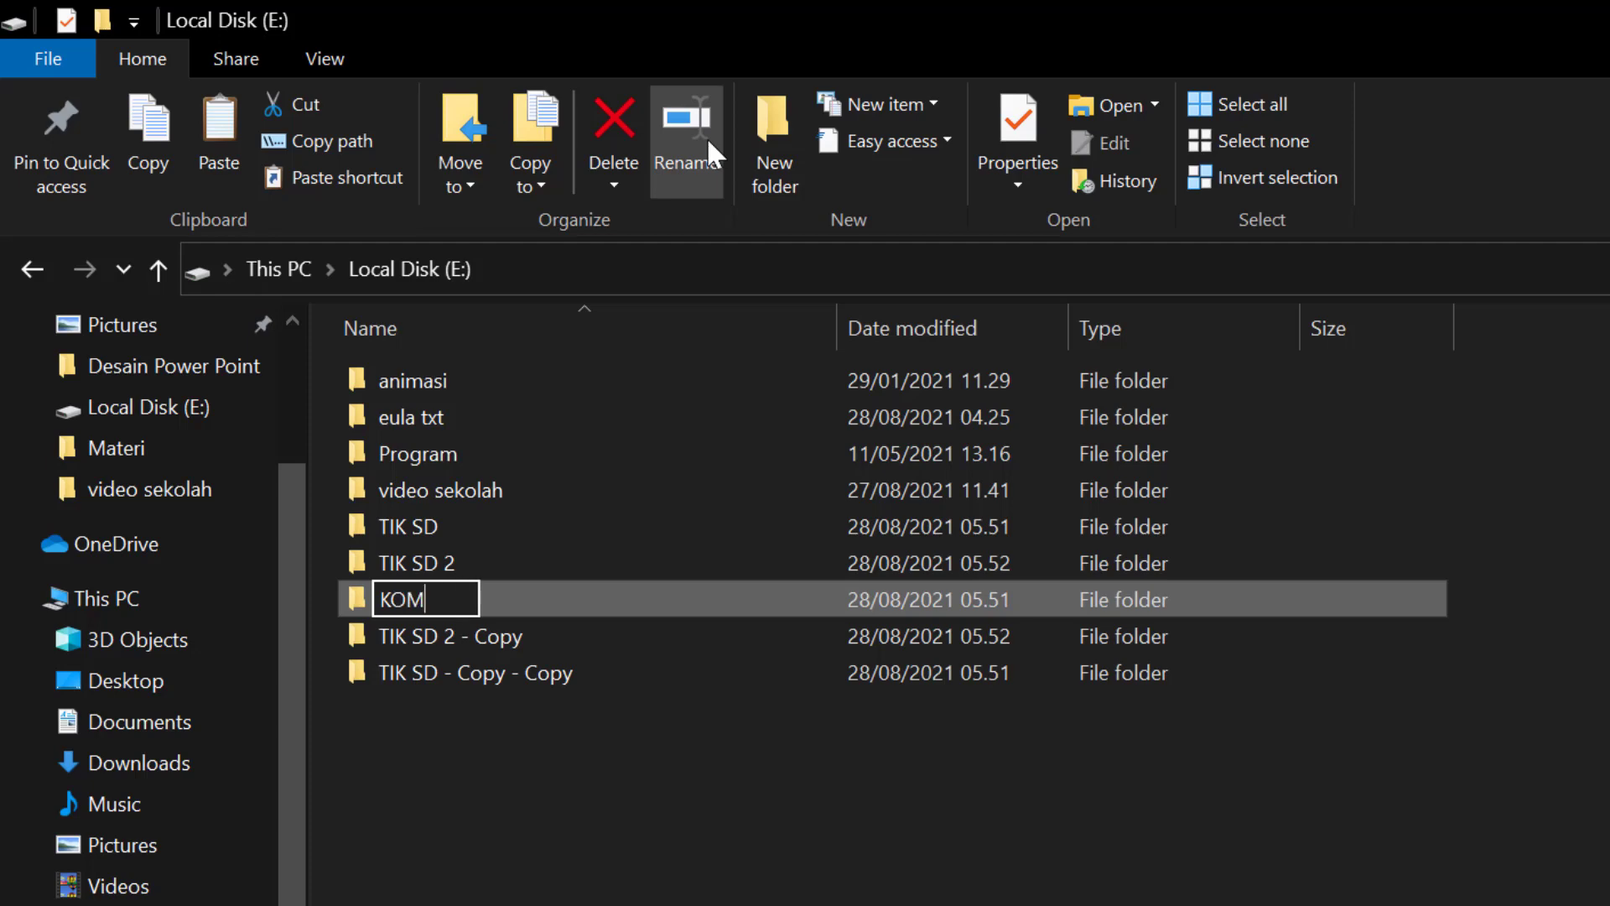
{"action": "type", "text": "PUTER"}
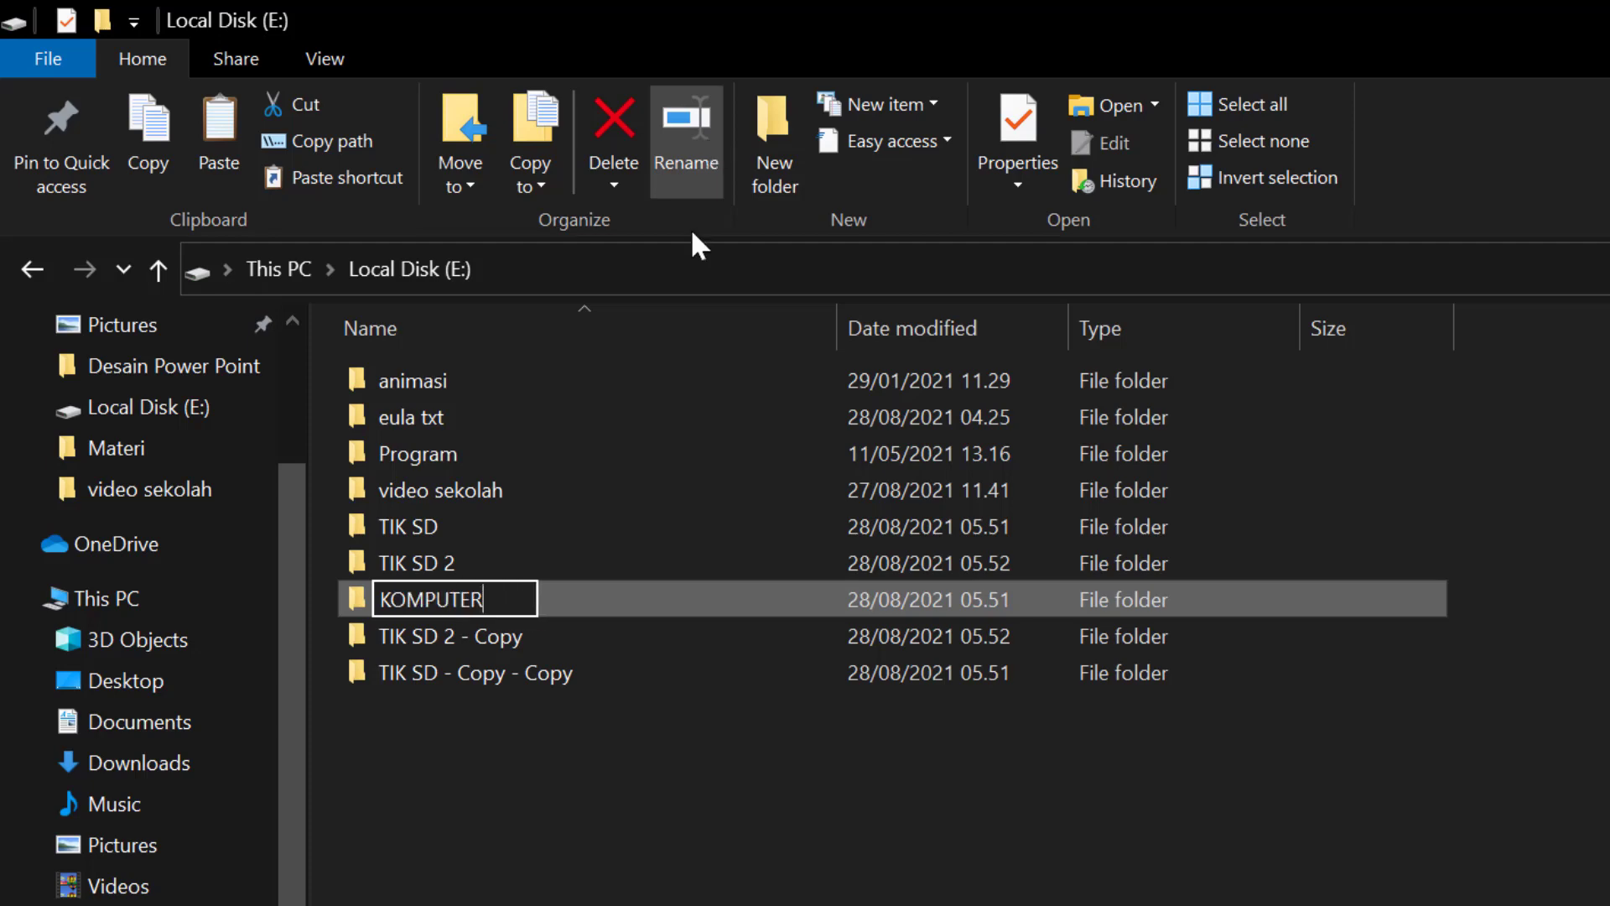
{"action": "left_click", "coordinate": [546, 765]}
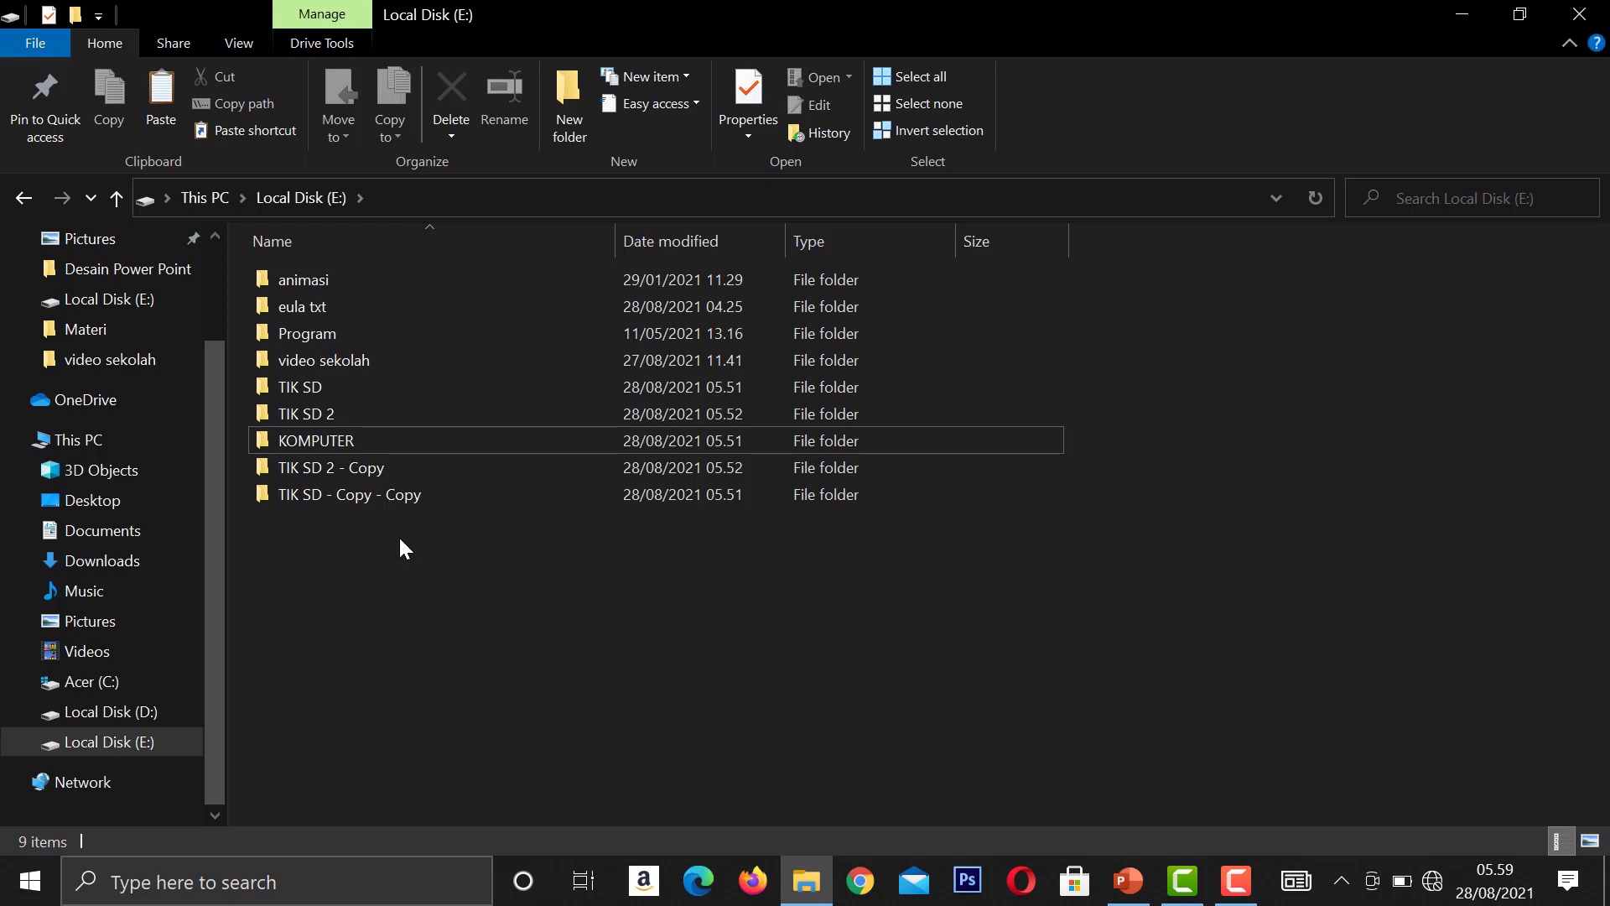
Step: Rename the TIK SD 2 - Copy folder on Local Disk (E:) as KOMPUTER 2
{"action": "left_click", "coordinate": [409, 442]}
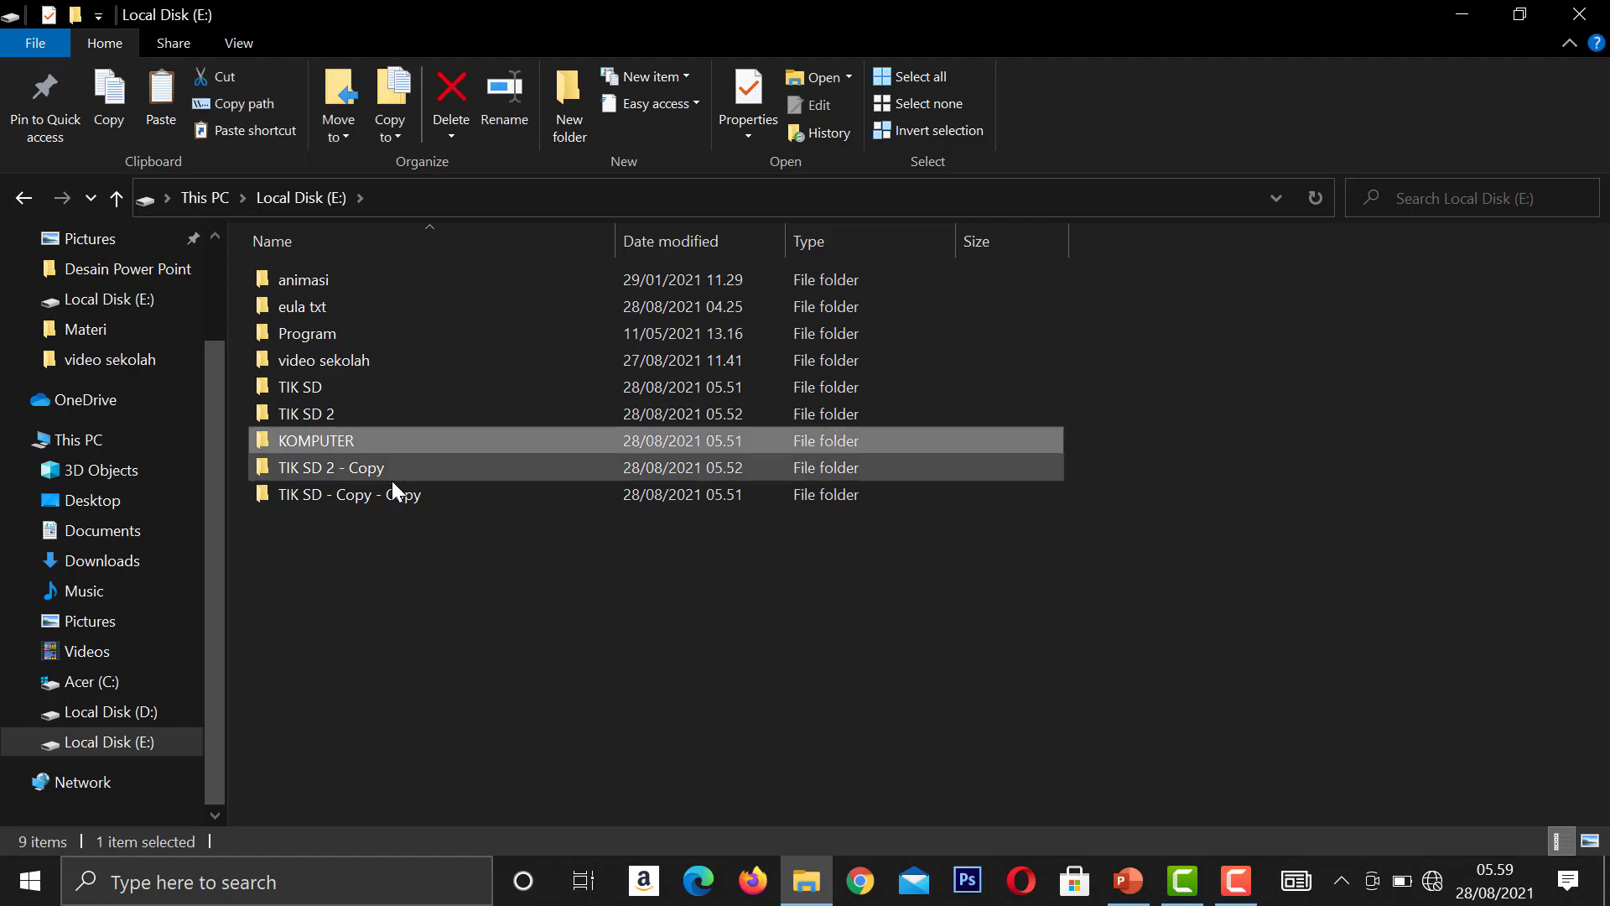
{"action": "left_click", "coordinate": [385, 466]}
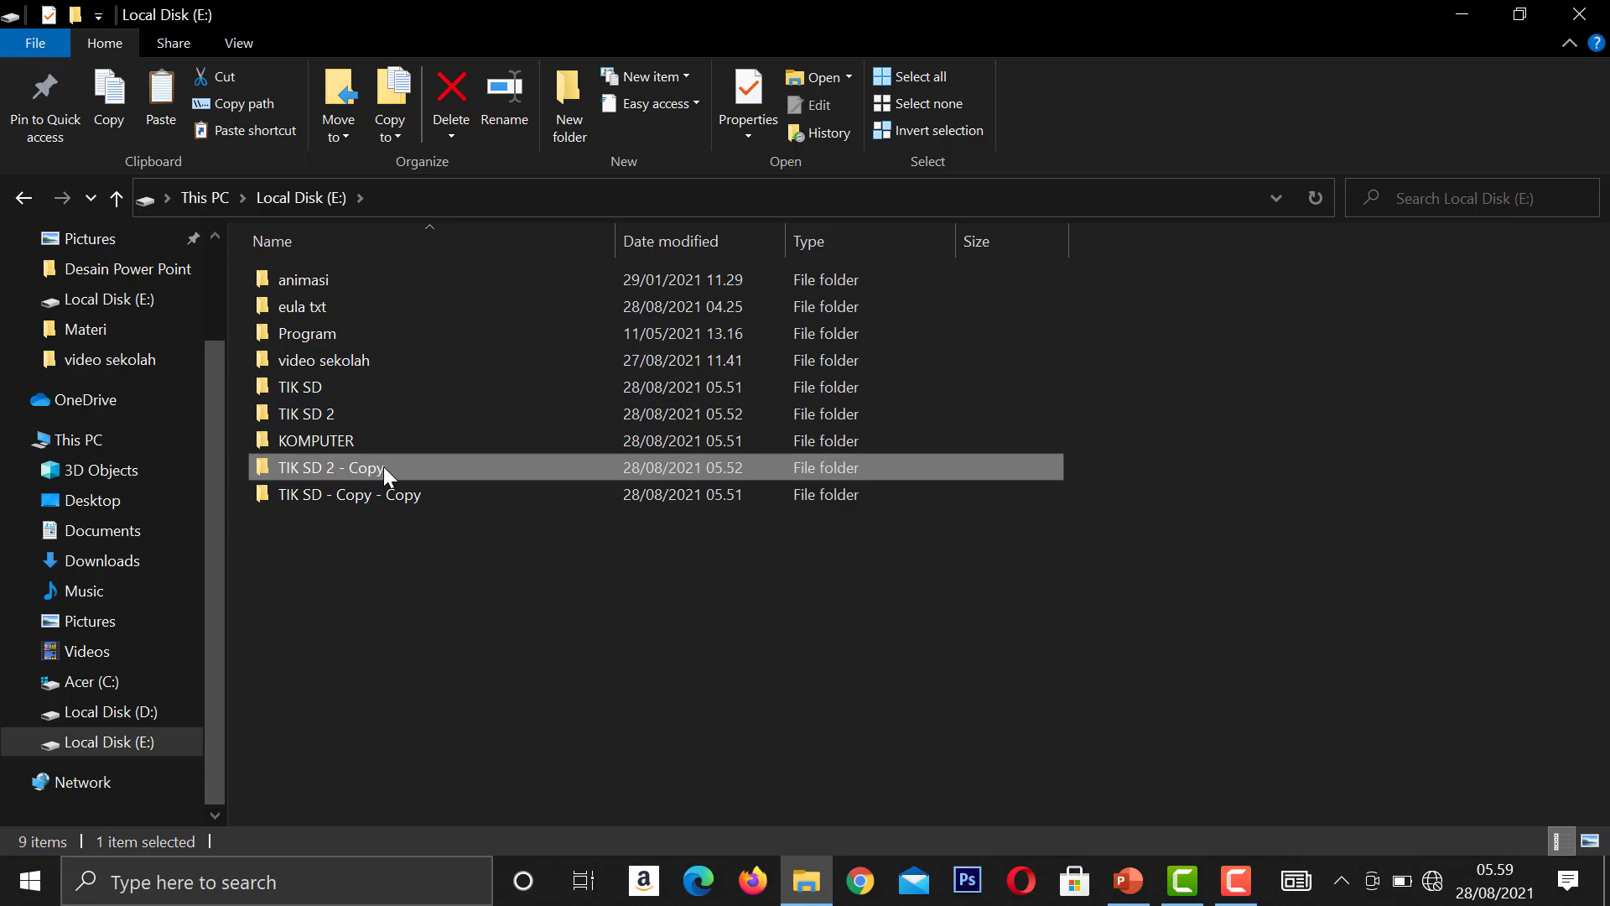
{"action": "right_click", "coordinate": [384, 467]}
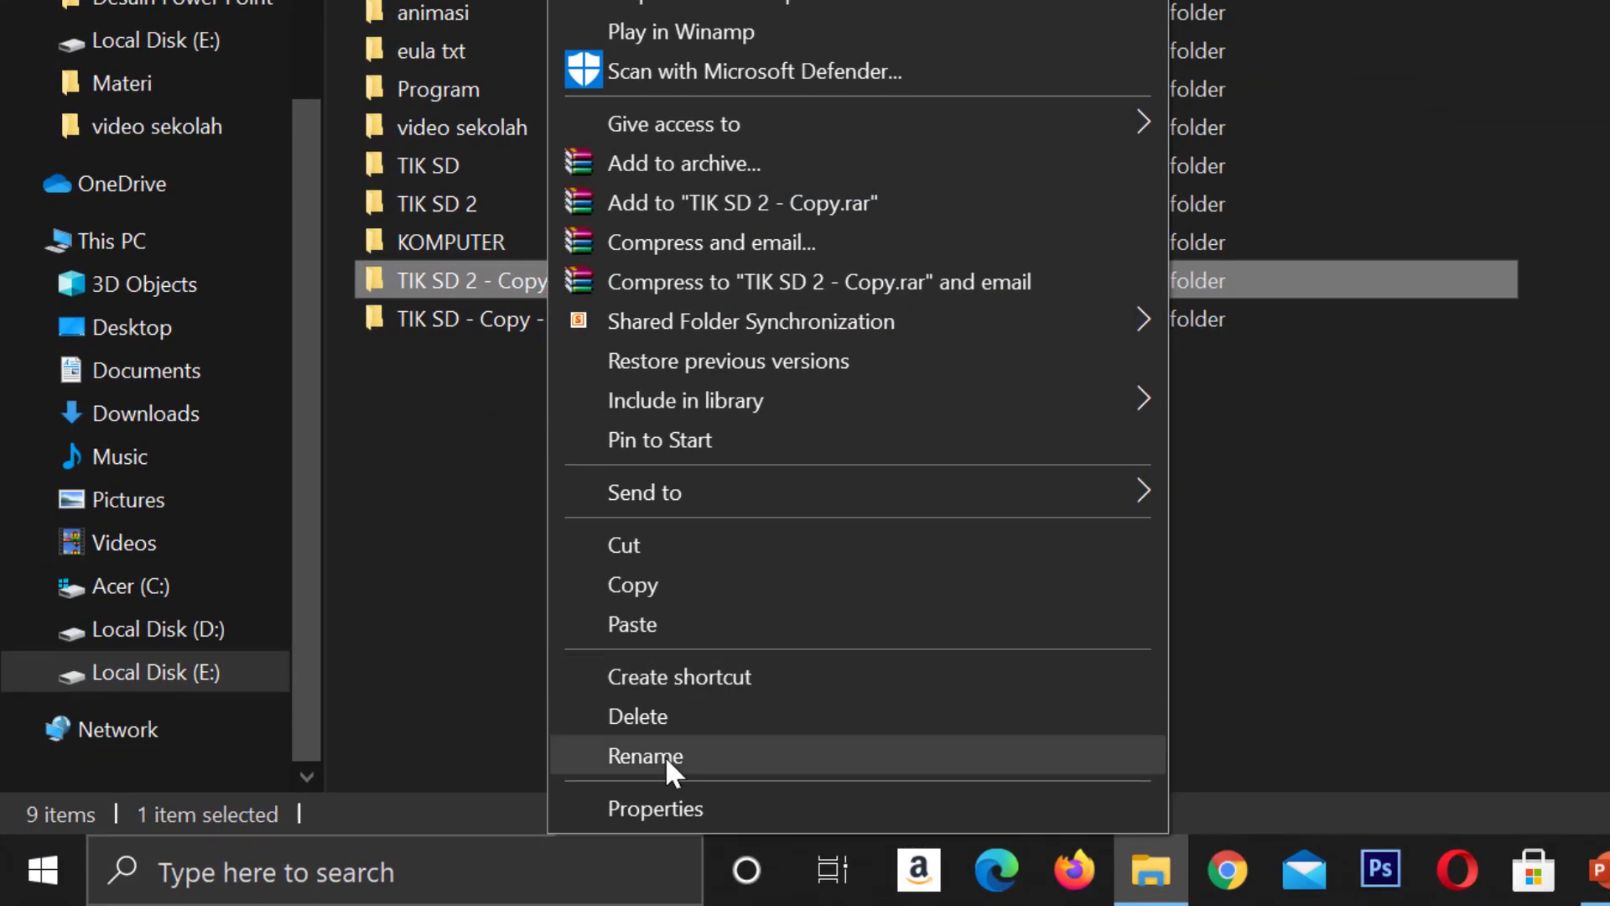
{"action": "left_click", "coordinate": [666, 757]}
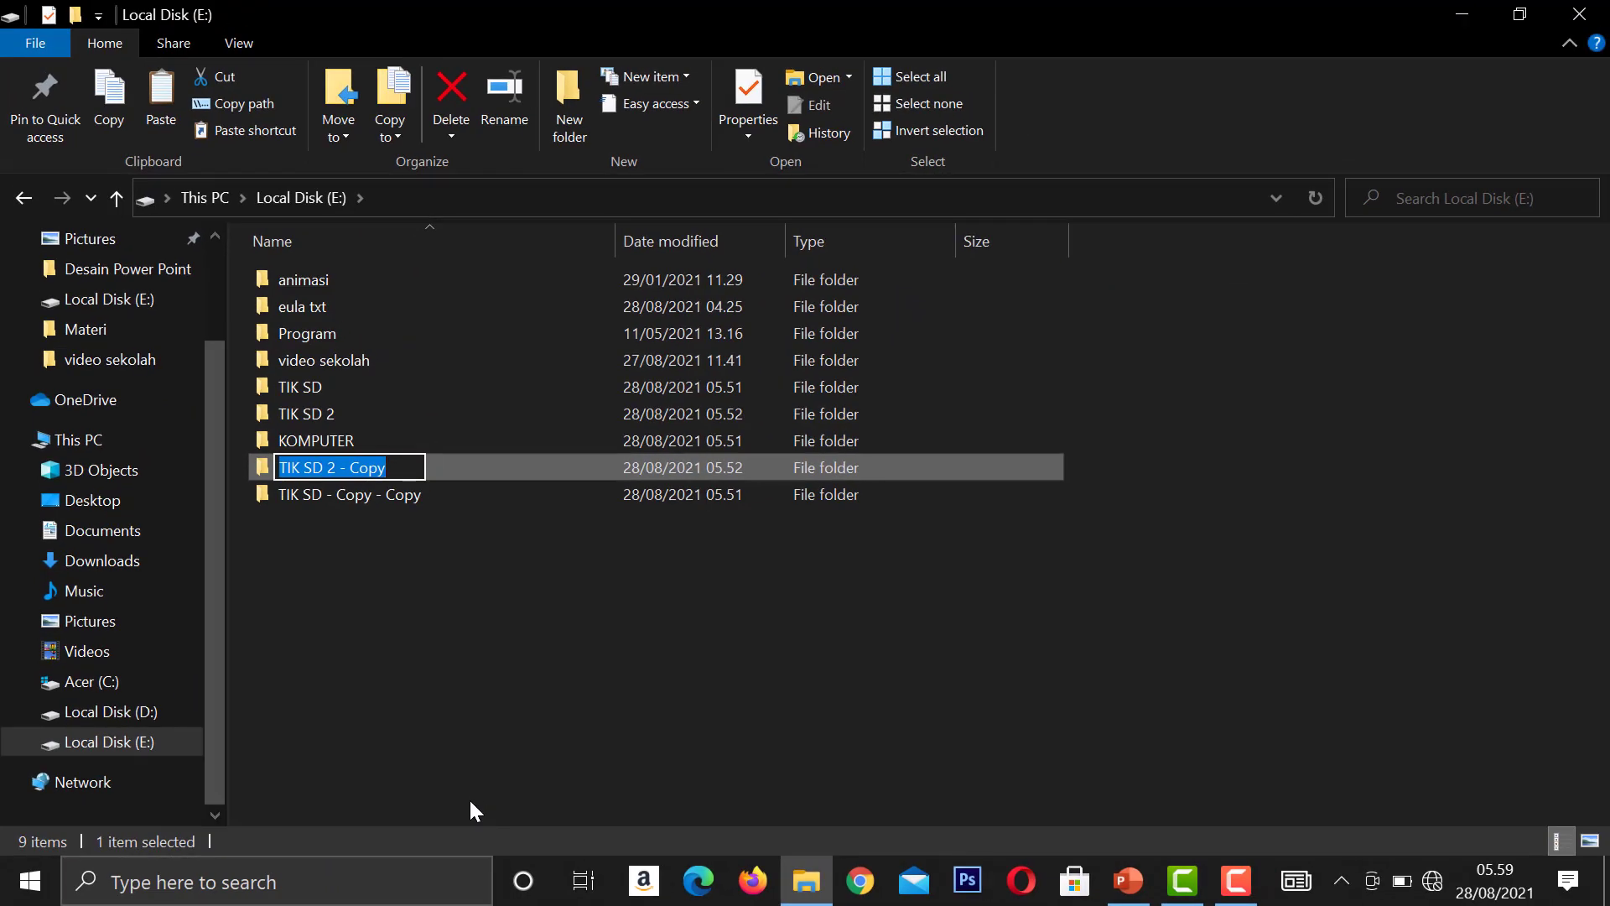
{"action": "type", "text": "O"}
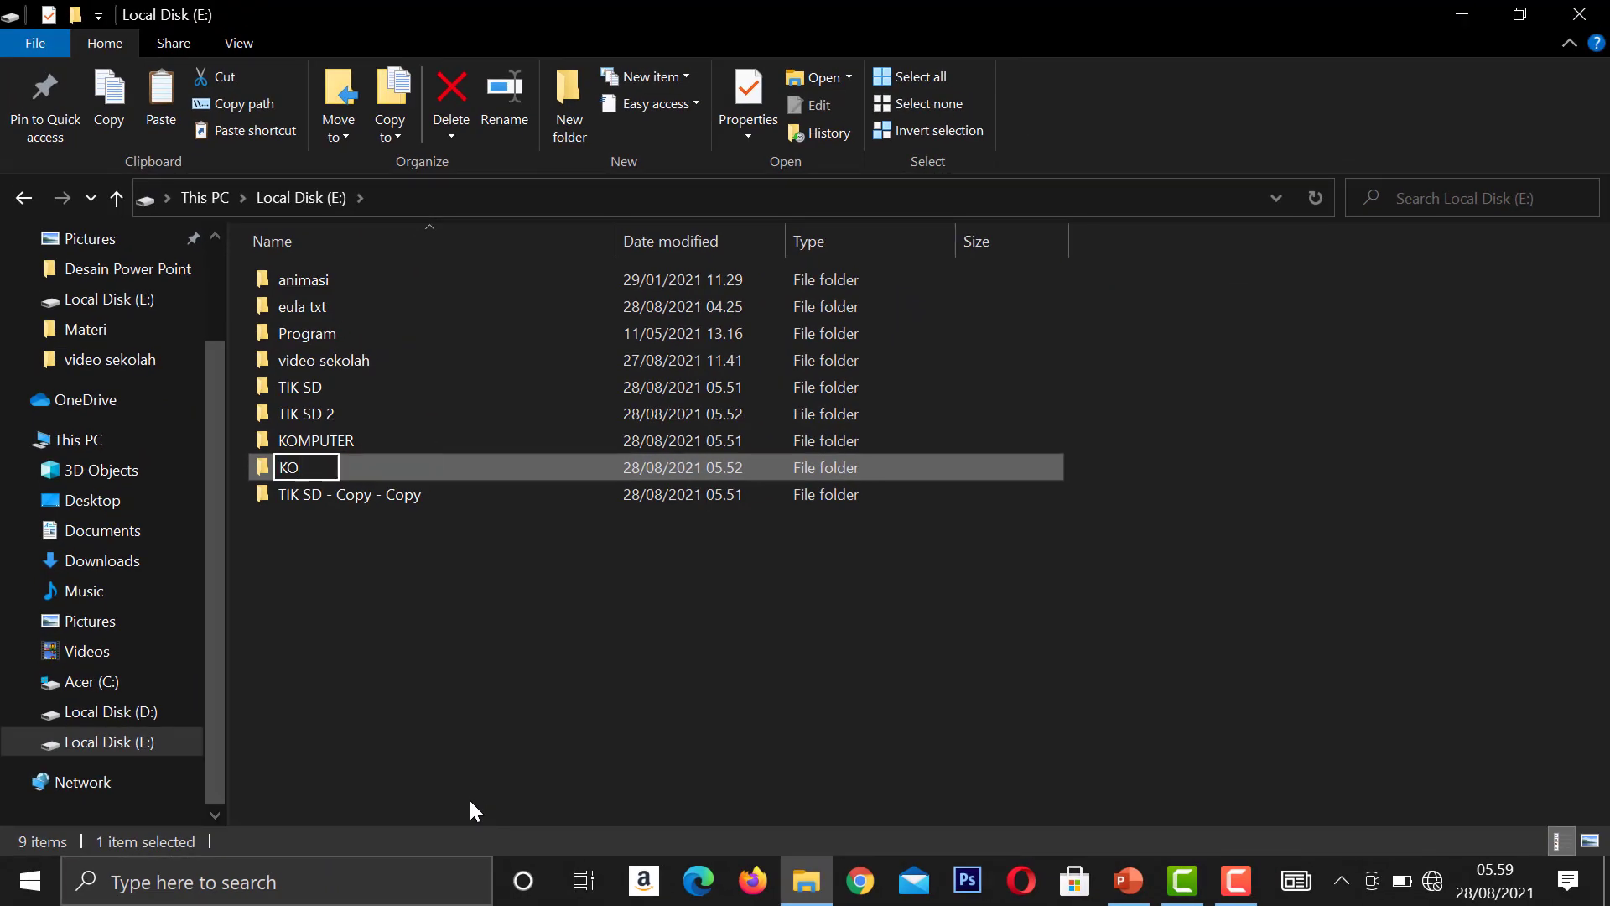
{"action": "type", "text": "MPUTE"}
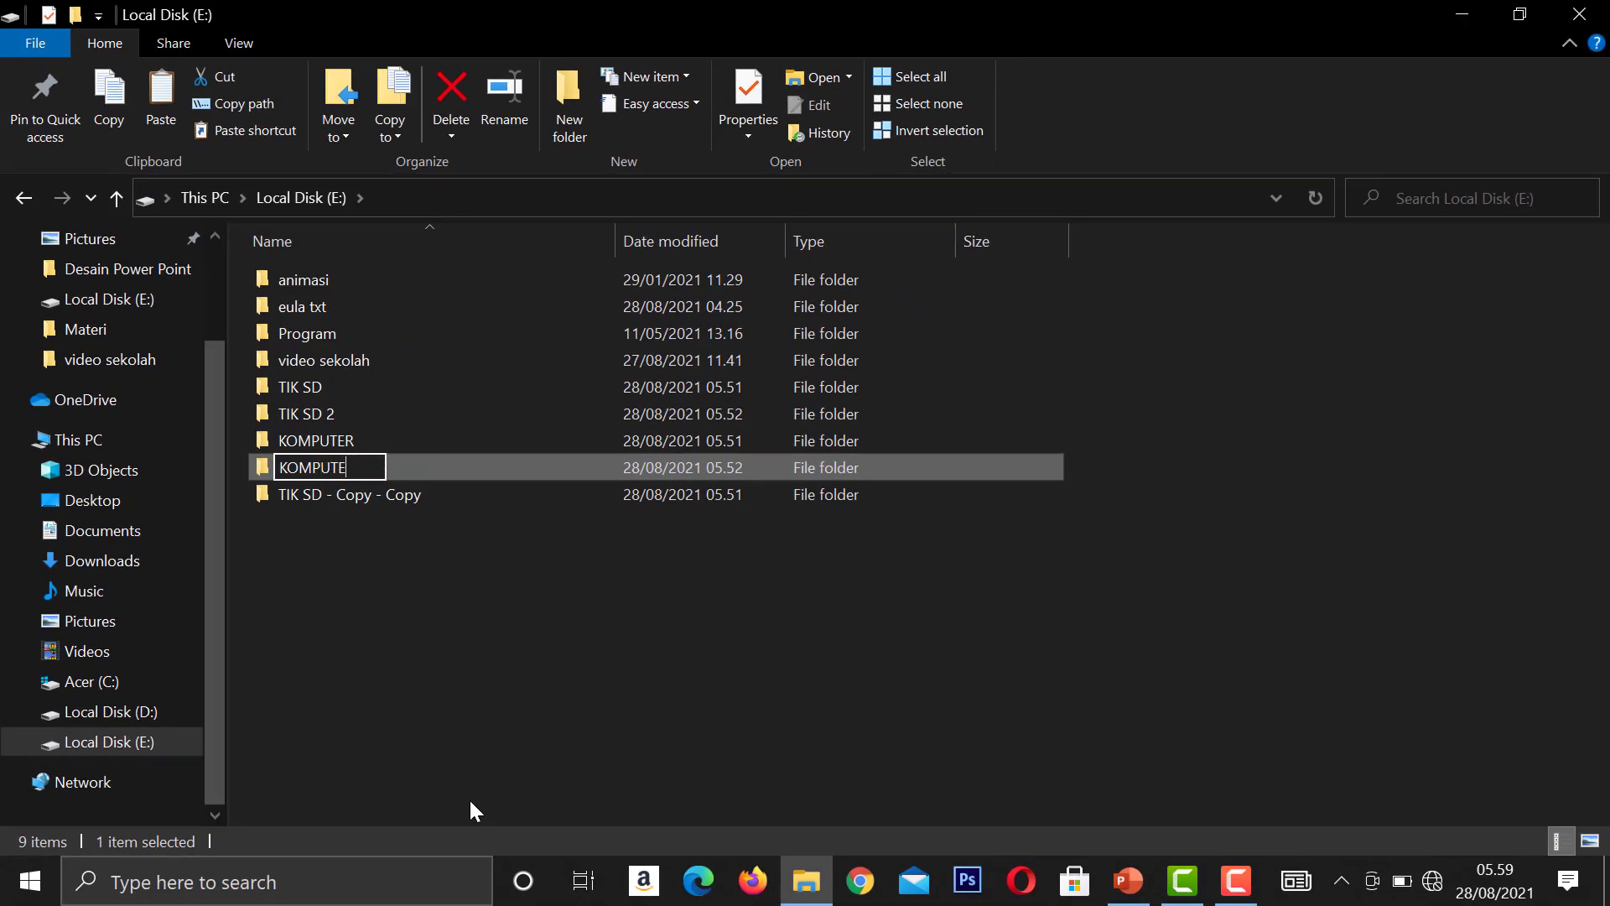
{"action": "type", "text": "R 2"}
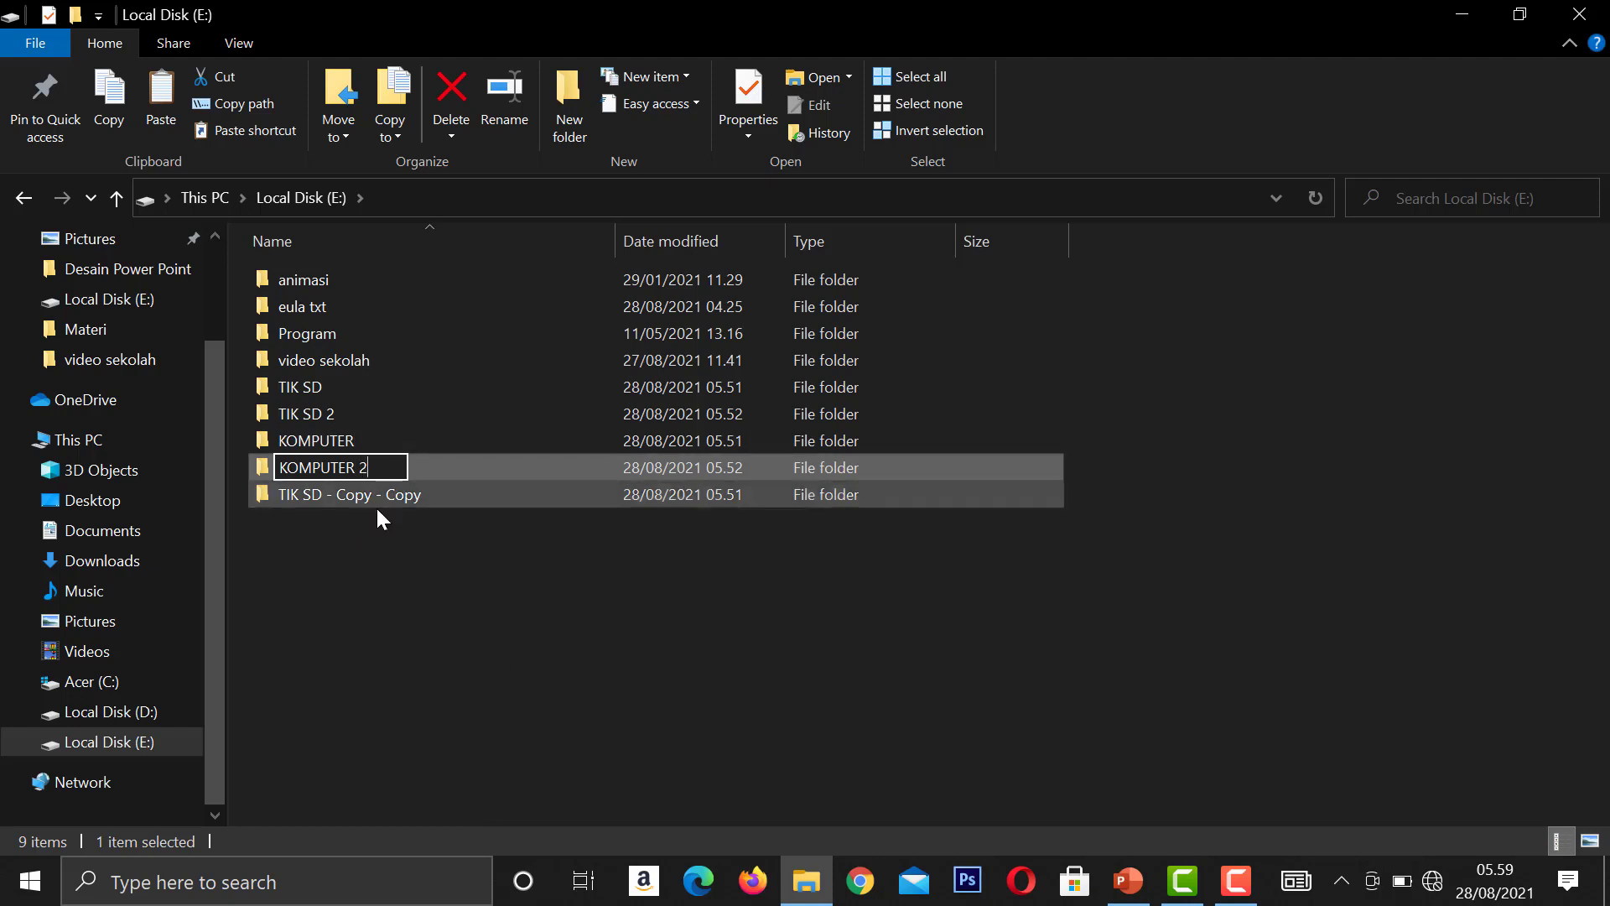
{"action": "left_click", "coordinate": [419, 543]}
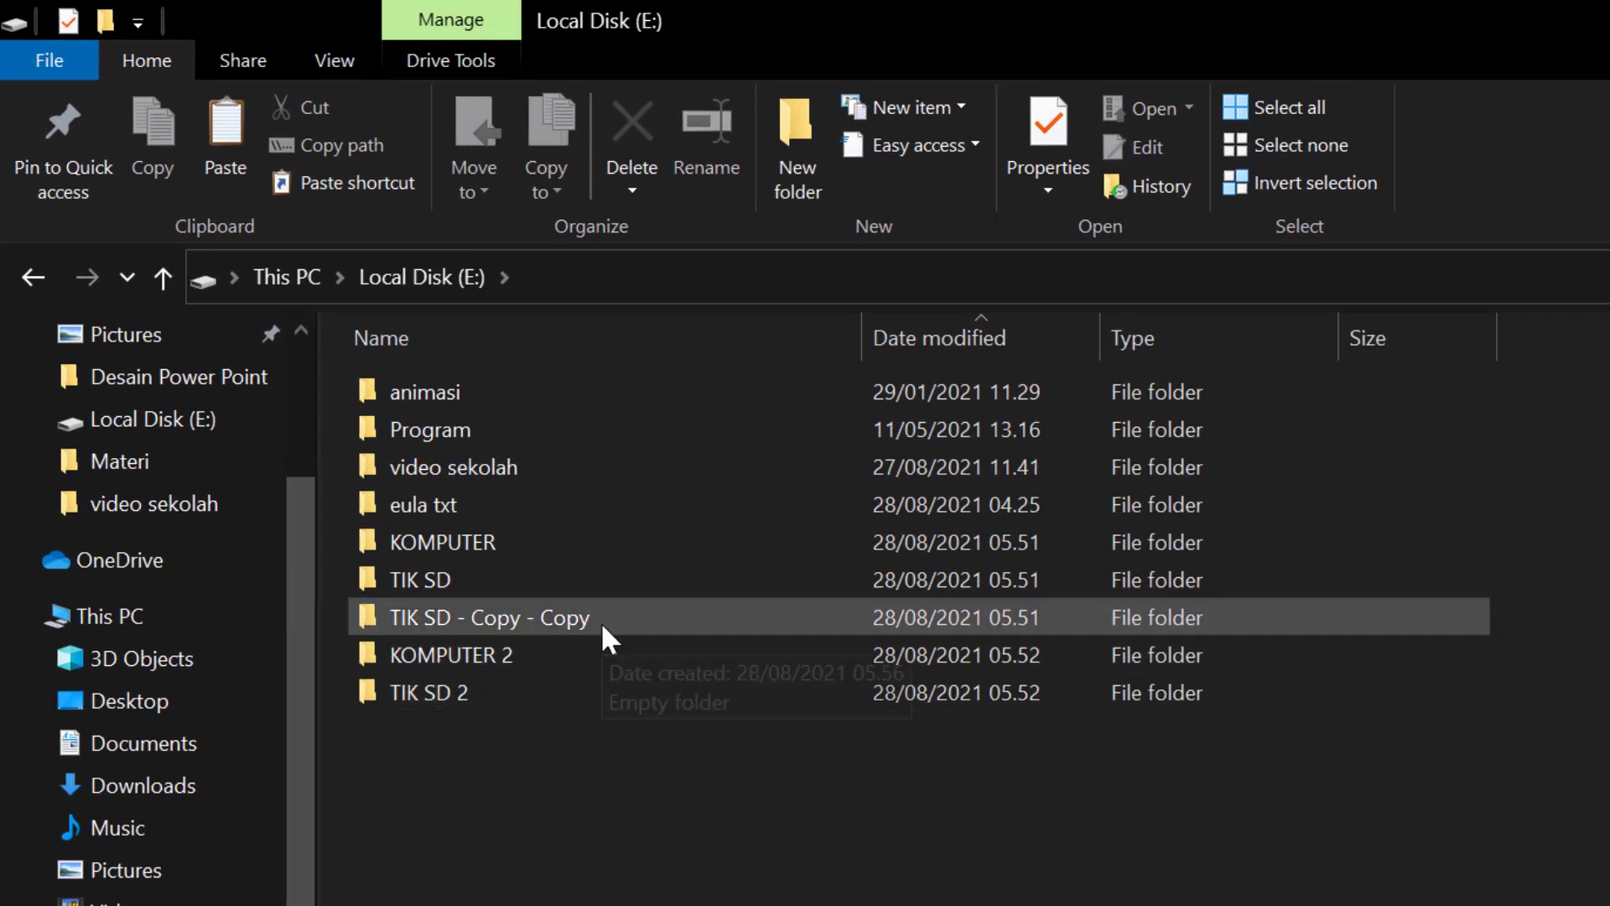
Step: Rename the TIK SD - Copy - Copy folder on Local Disk (E:) as KOMPUTER 3
{"action": "left_click", "coordinate": [601, 621]}
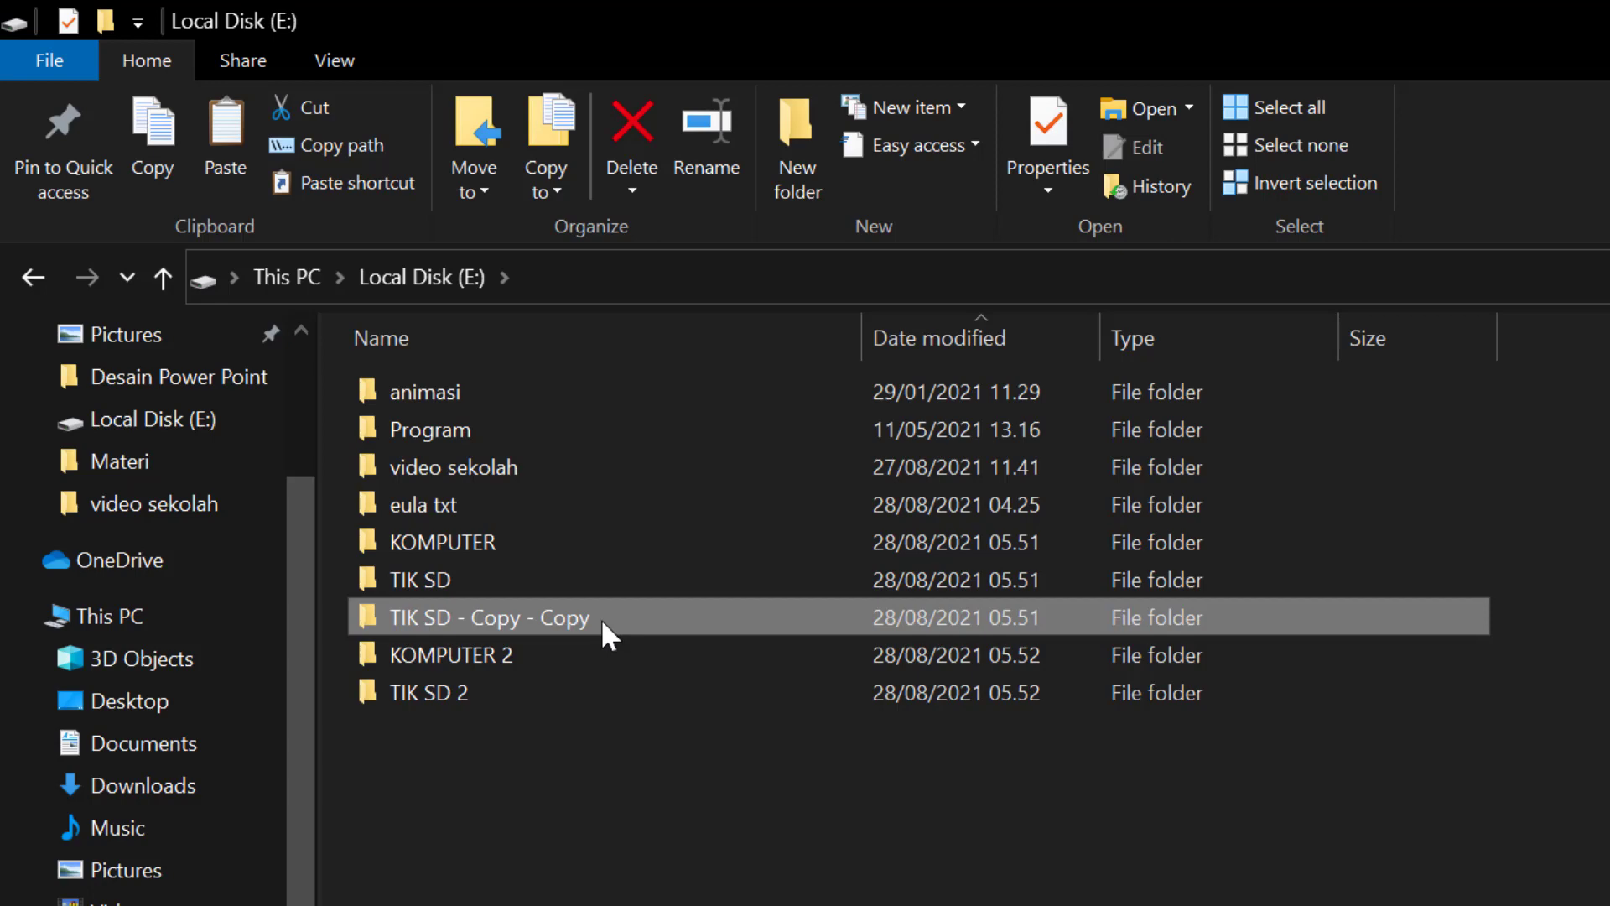
{"action": "left_click", "coordinate": [600, 618]}
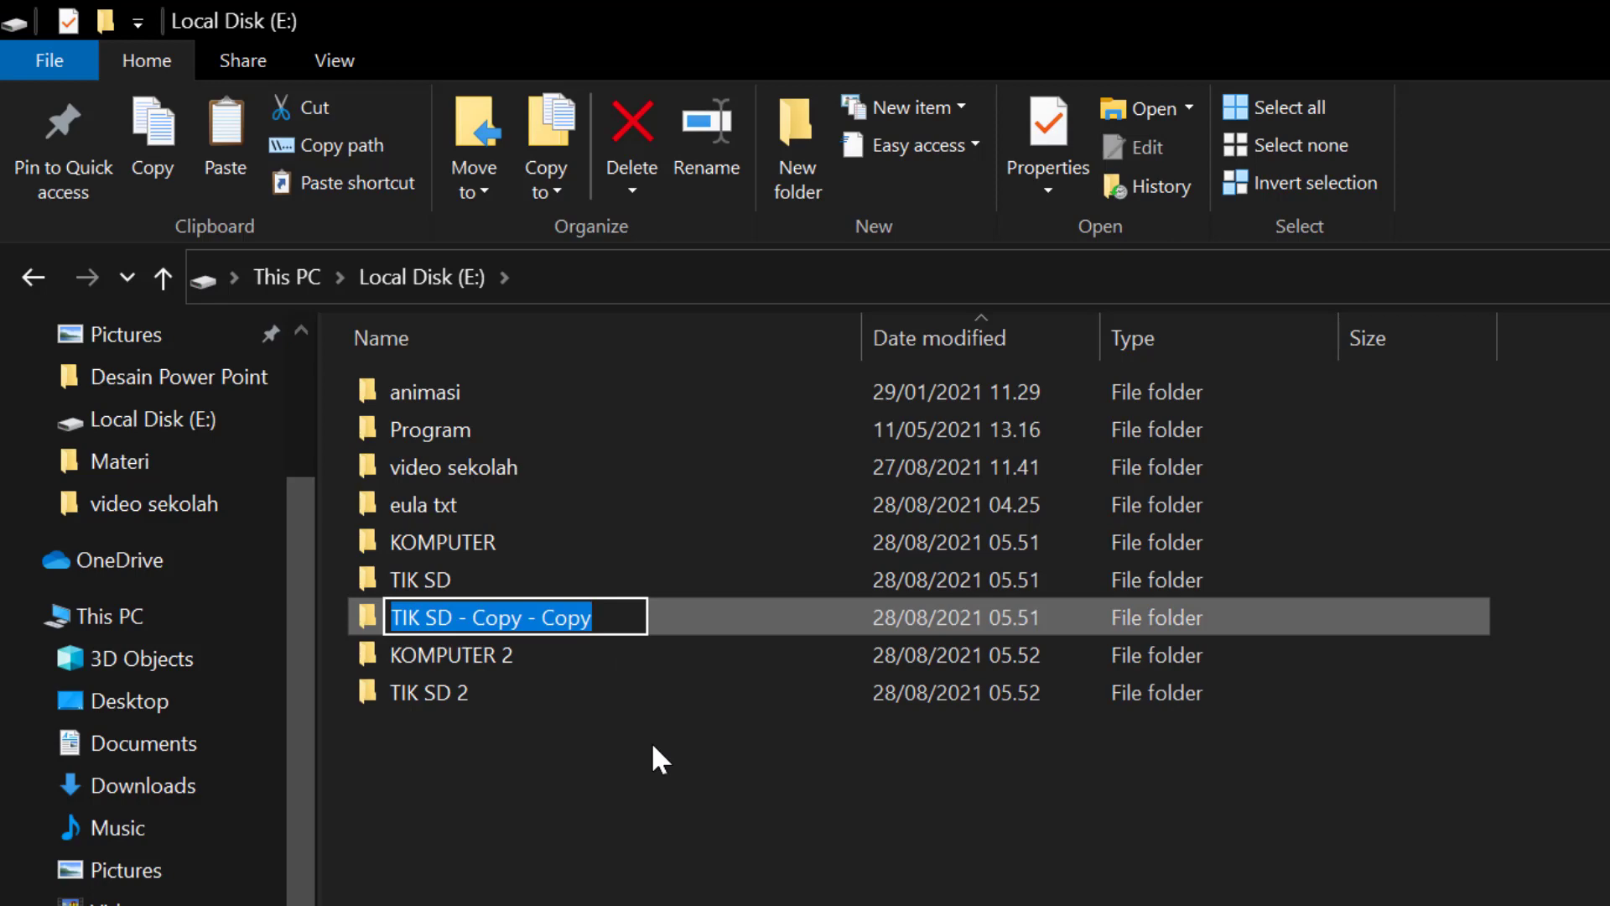
{"action": "type", "text": "KO"}
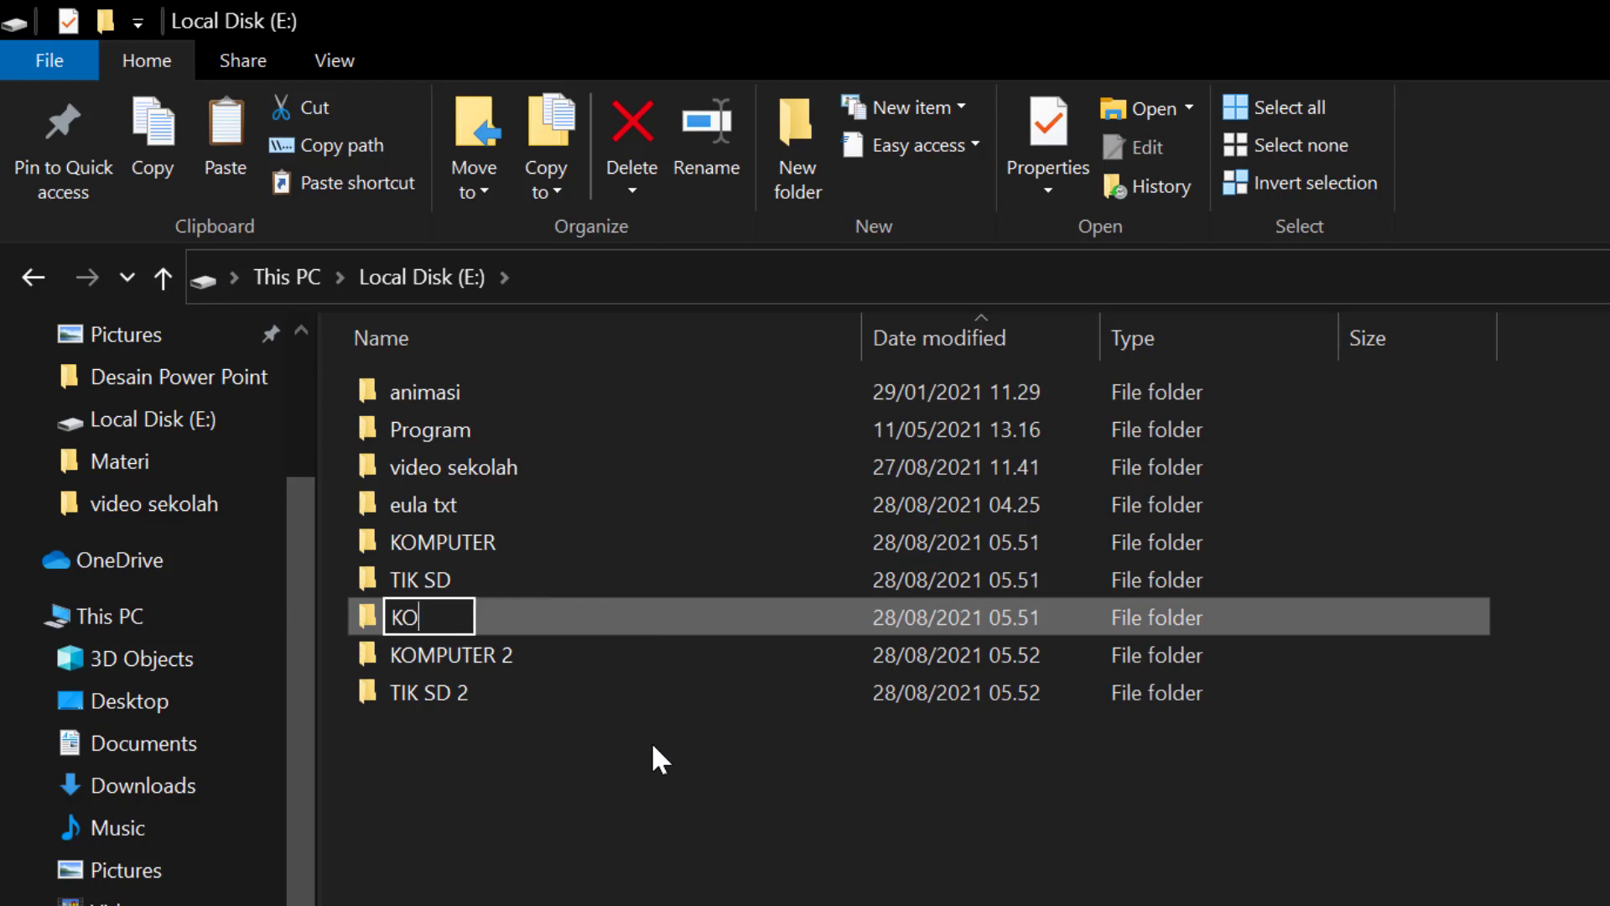
{"action": "type", "text": "MPUTER"}
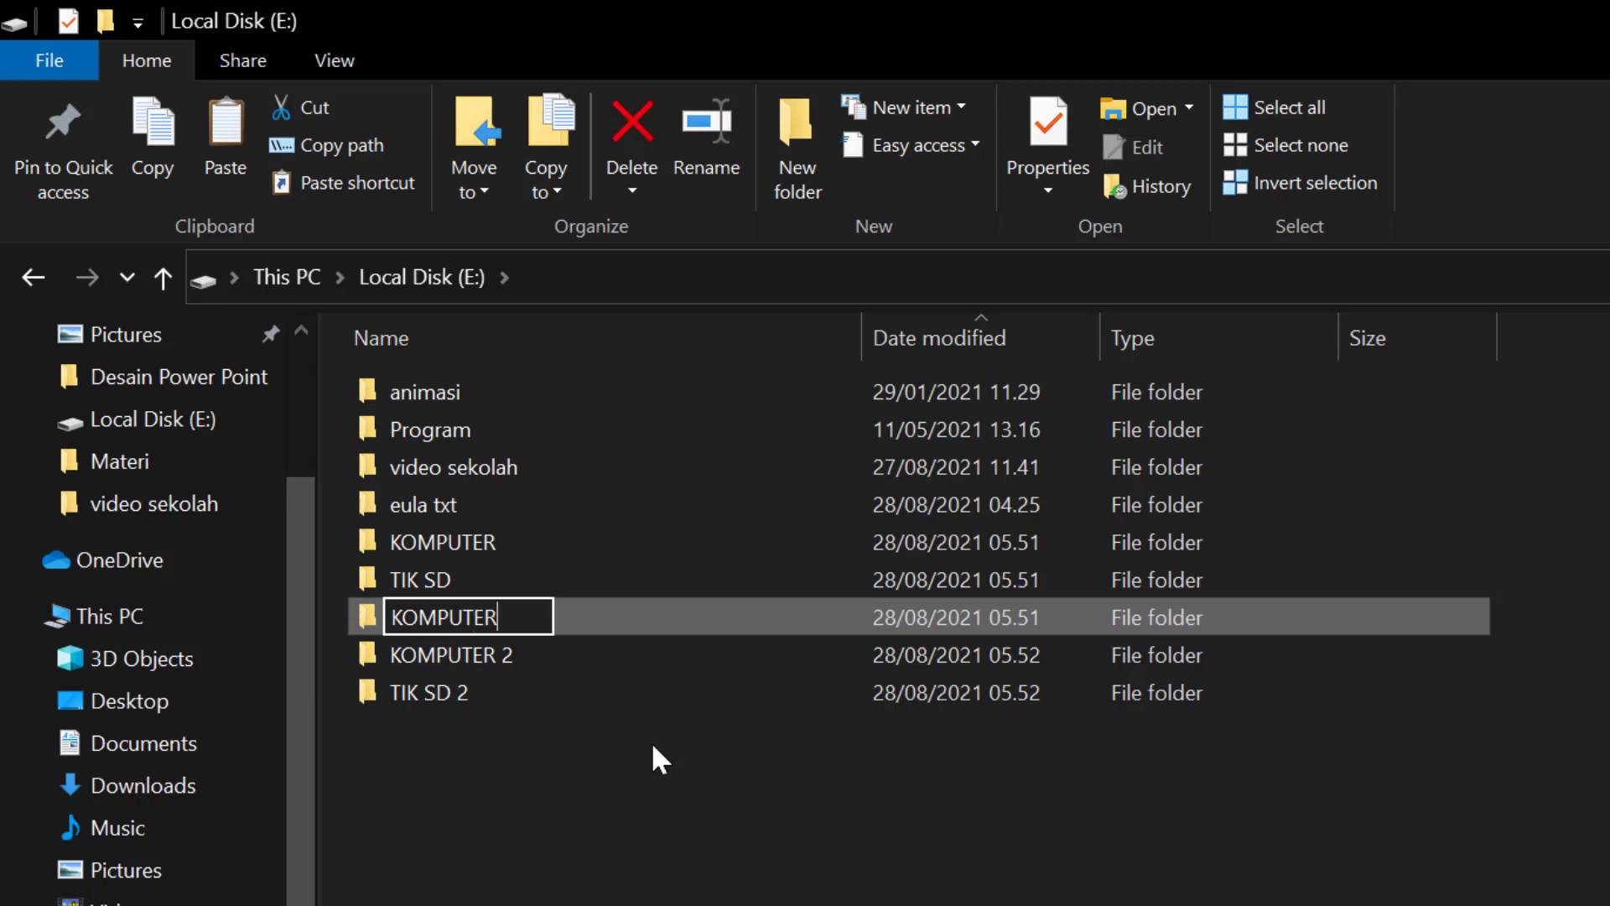
{"action": "type", "text": " 3"}
{"action": "left_click", "coordinate": [621, 864]}
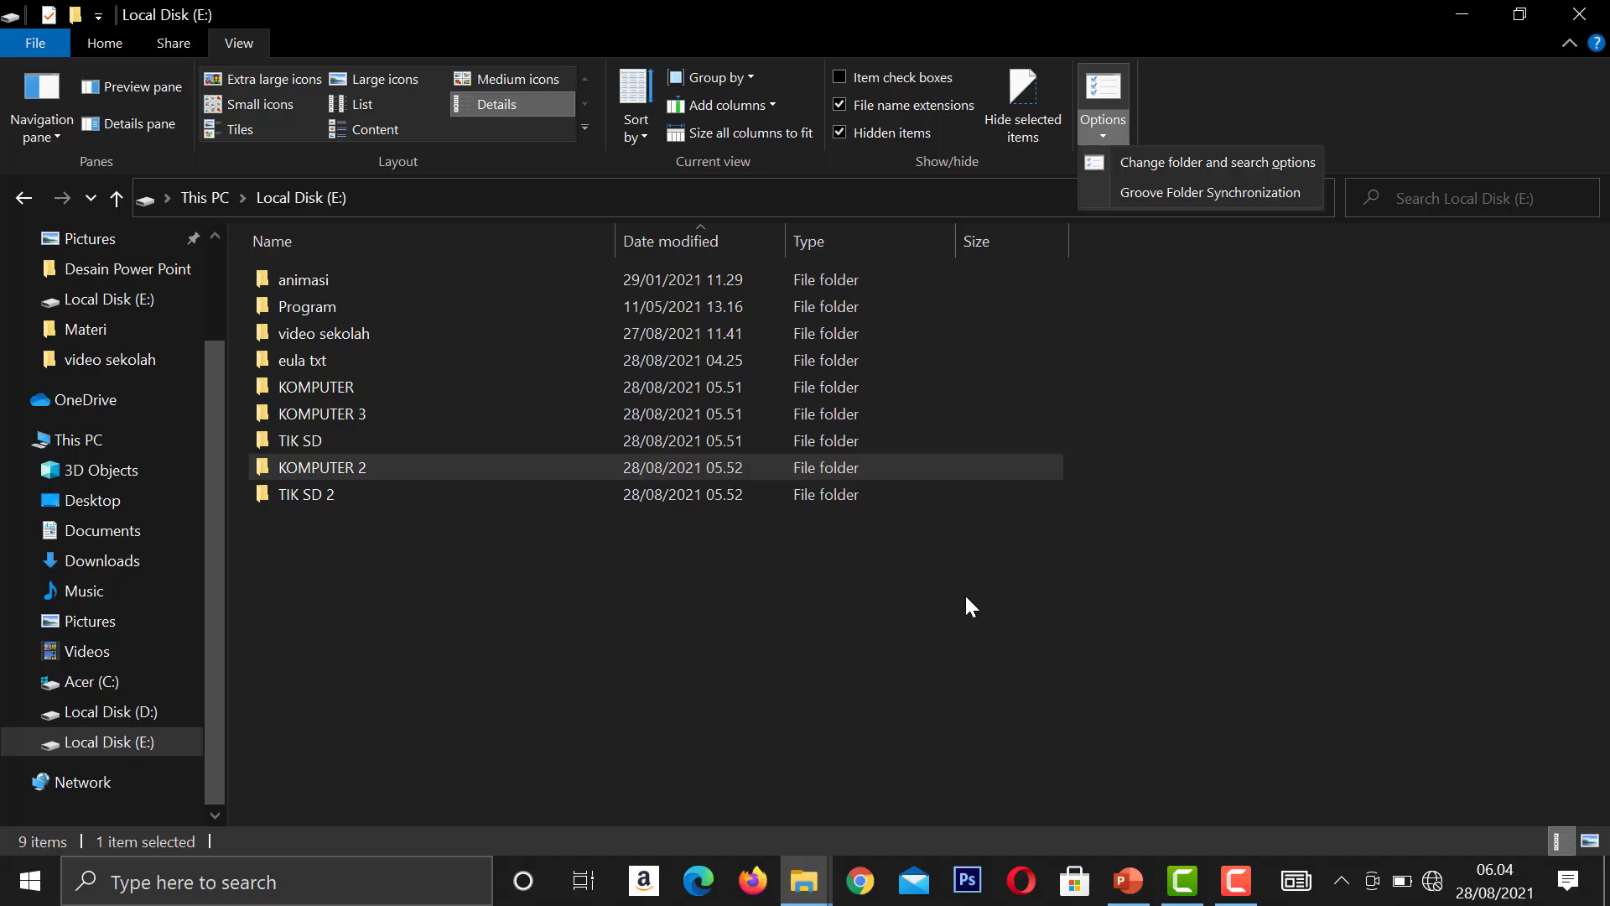
Step: Enable the Hidden attribute in the properties of the KOMPUTER folder and apply it
{"action": "key", "text": "Escape"}
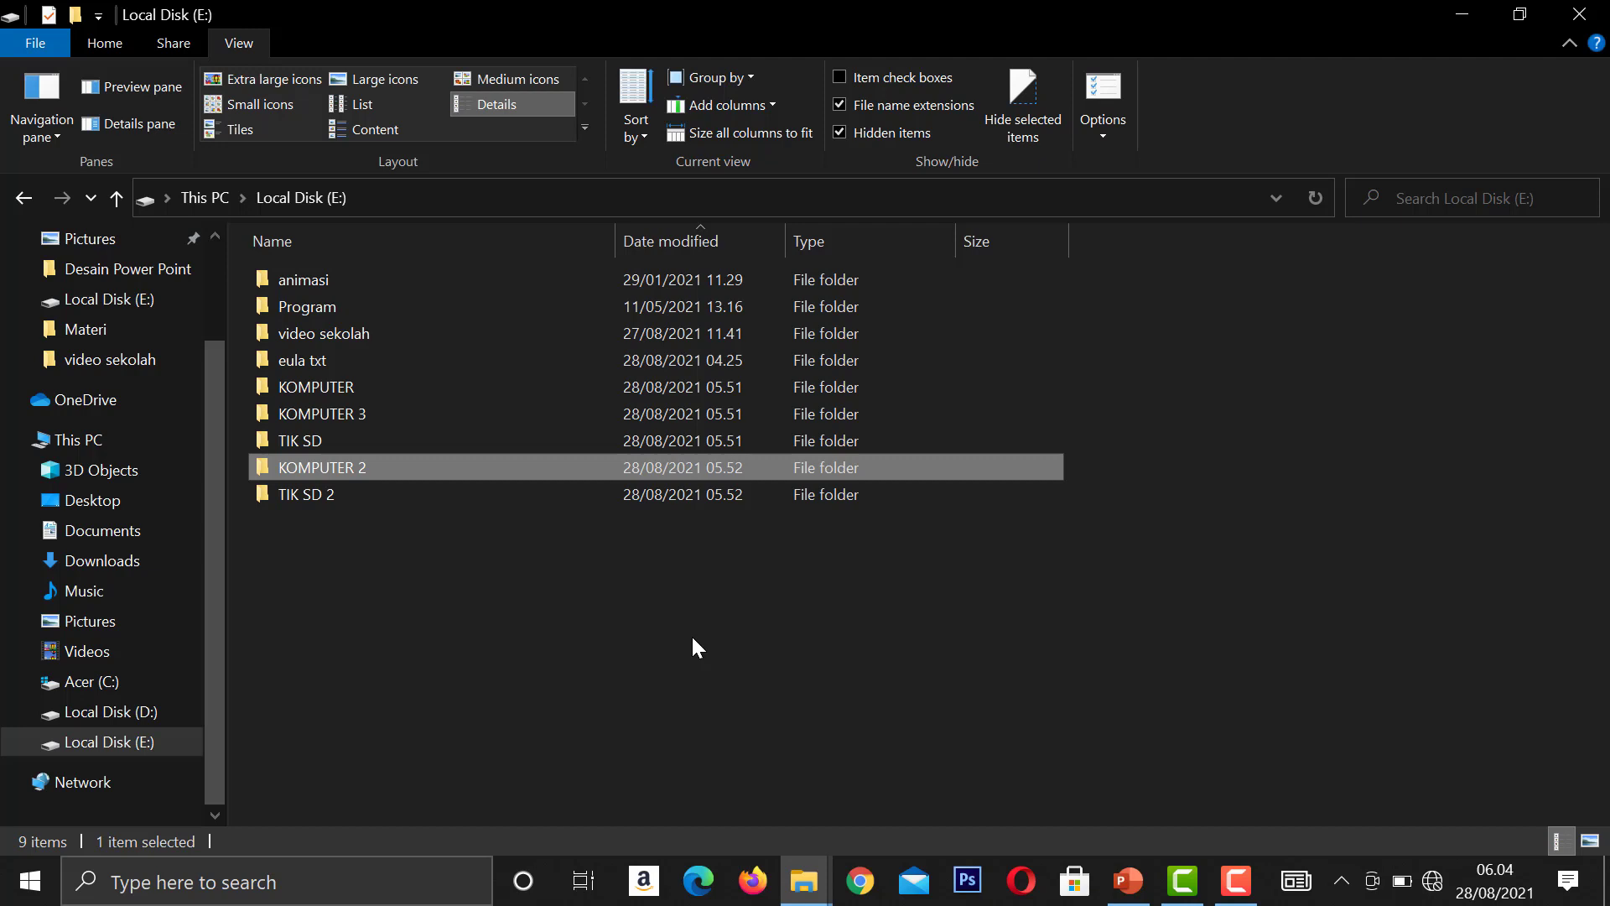
{"action": "left_click", "coordinate": [458, 631]}
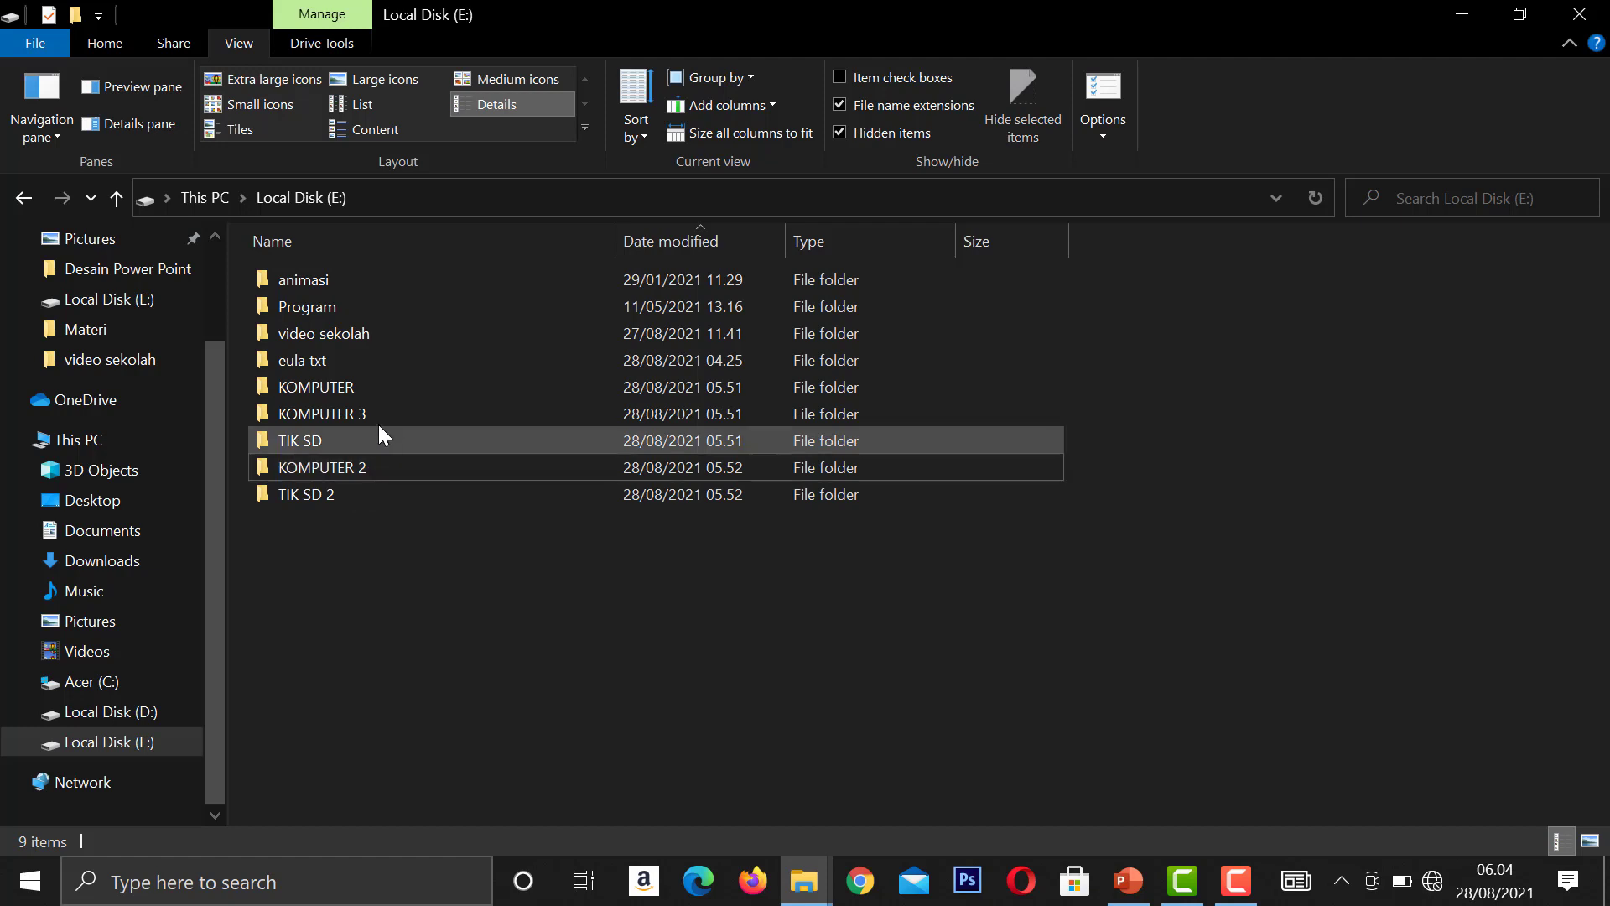
{"action": "left_click", "coordinate": [392, 395]}
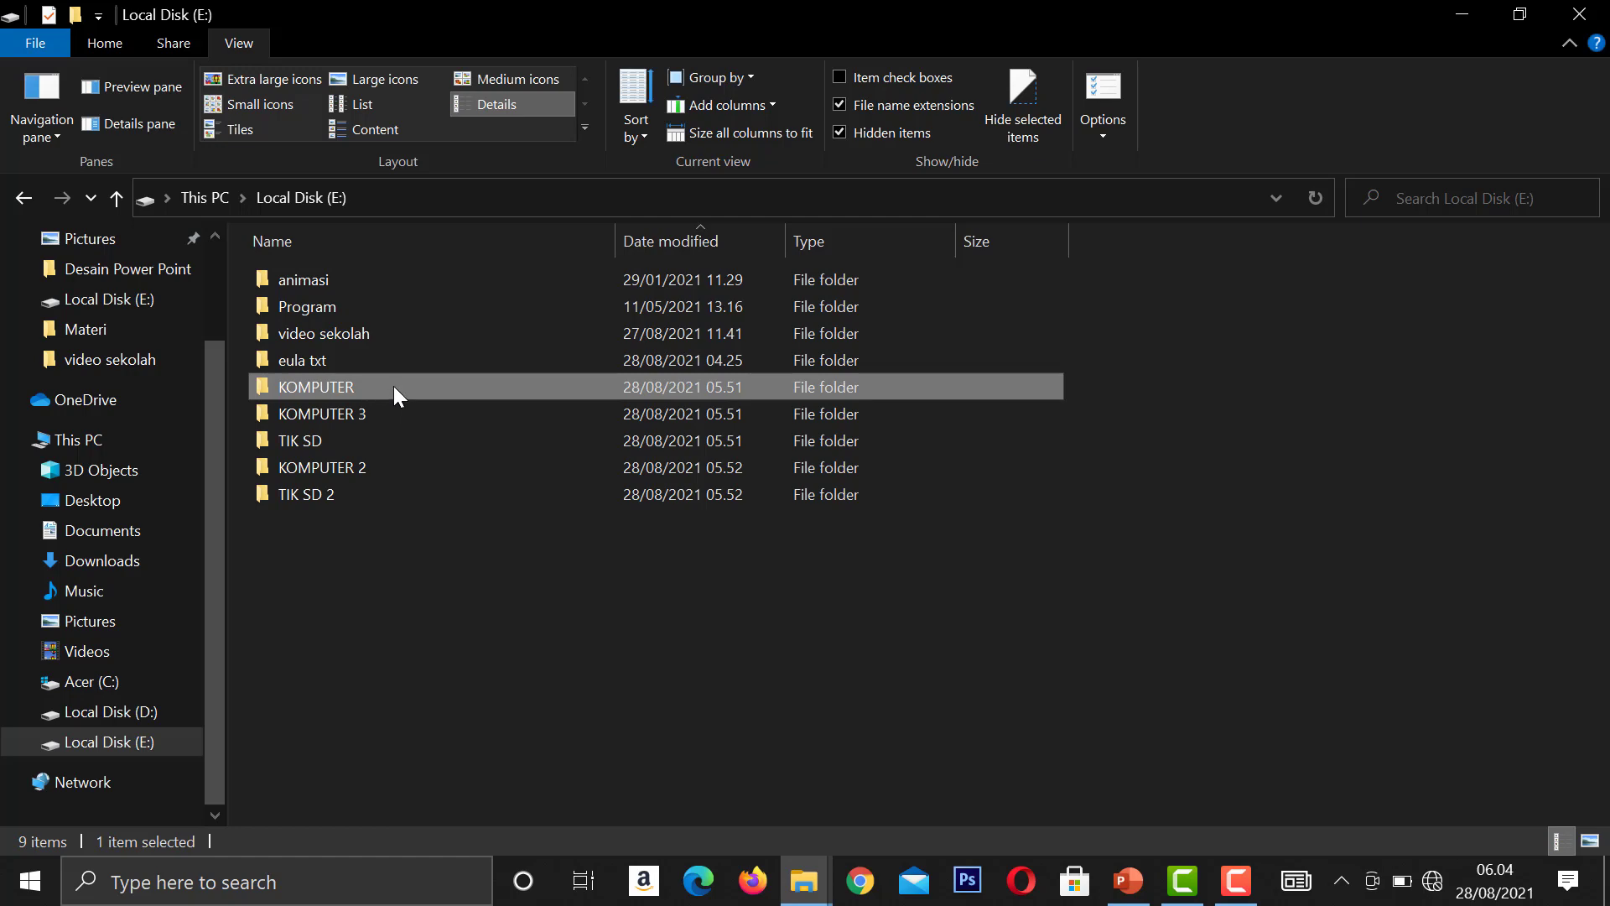
{"action": "right_click", "coordinate": [395, 386]}
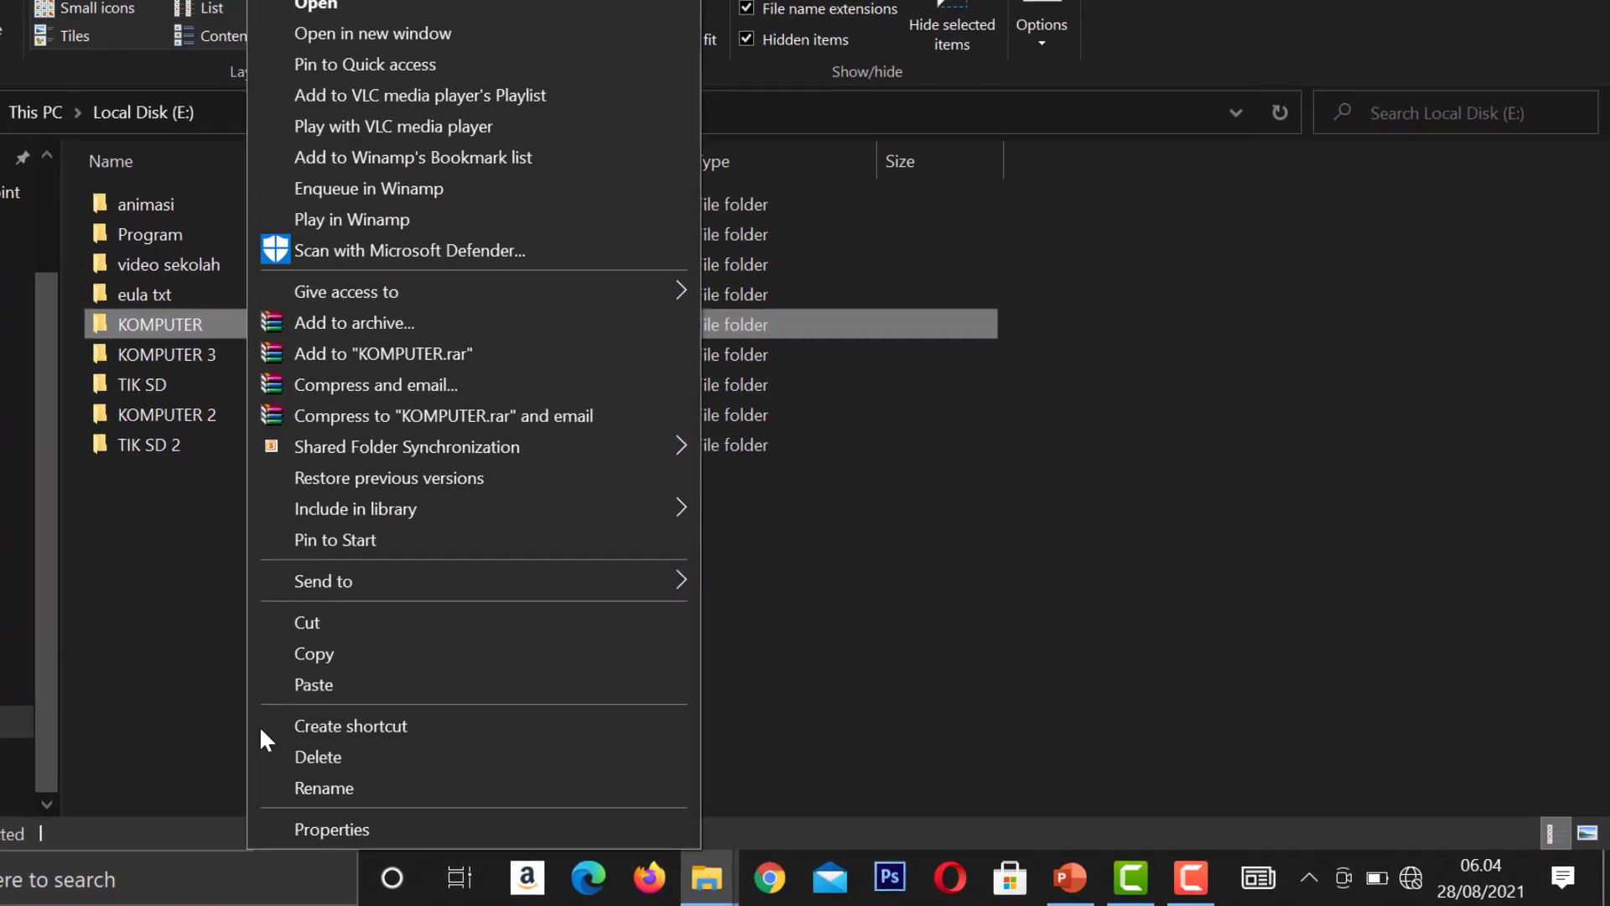
{"action": "left_click", "coordinate": [324, 826]}
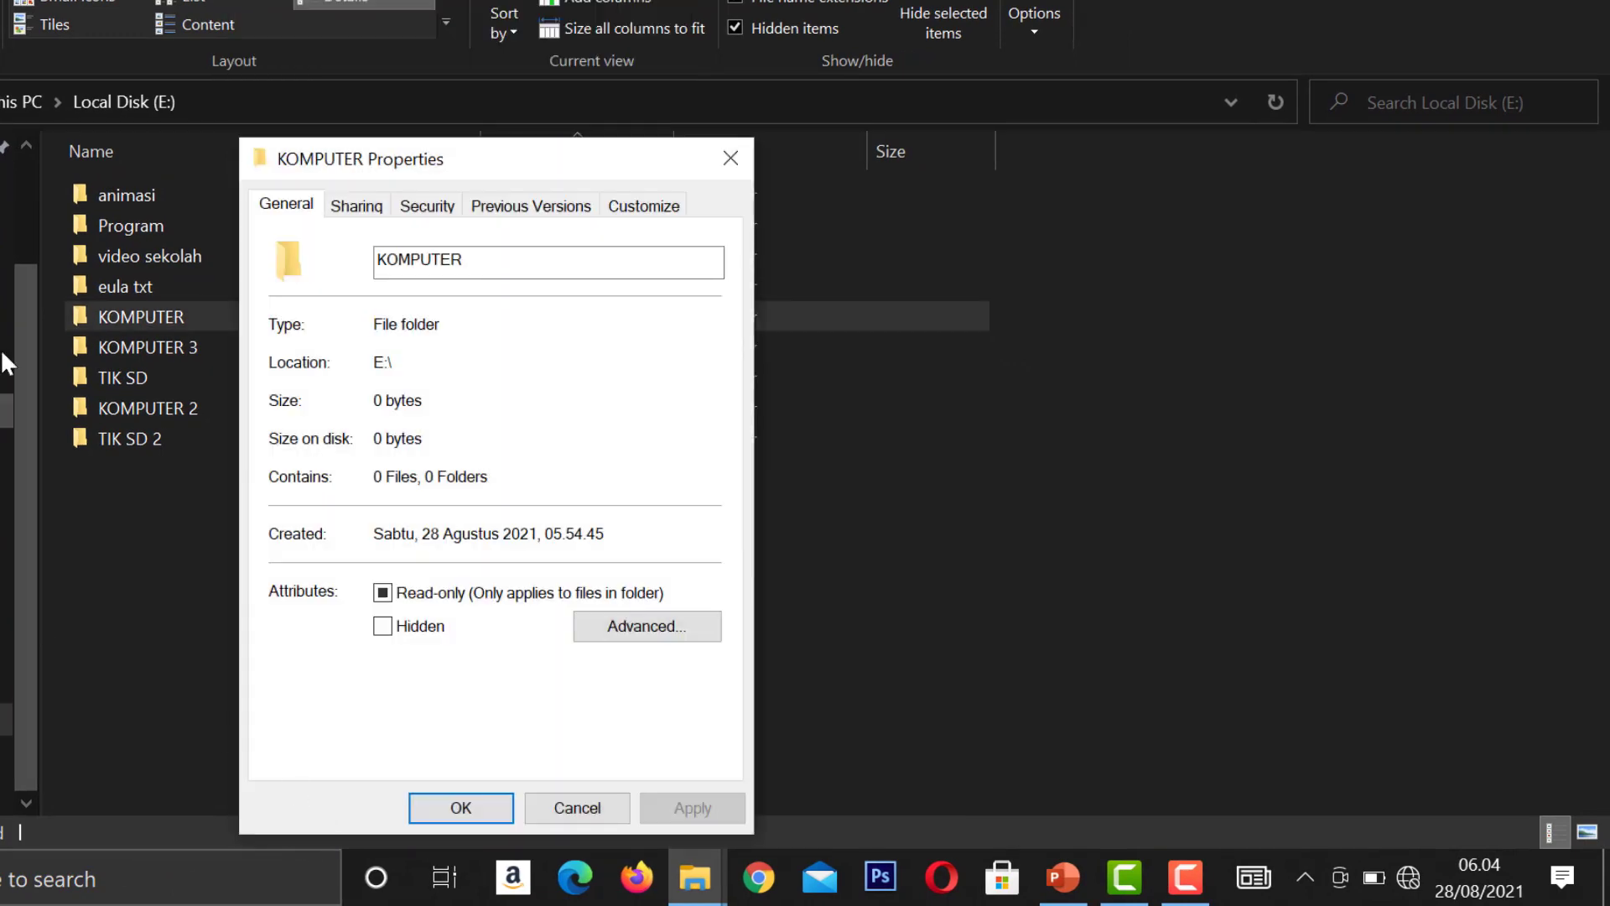
{"action": "left_click", "coordinate": [382, 627]}
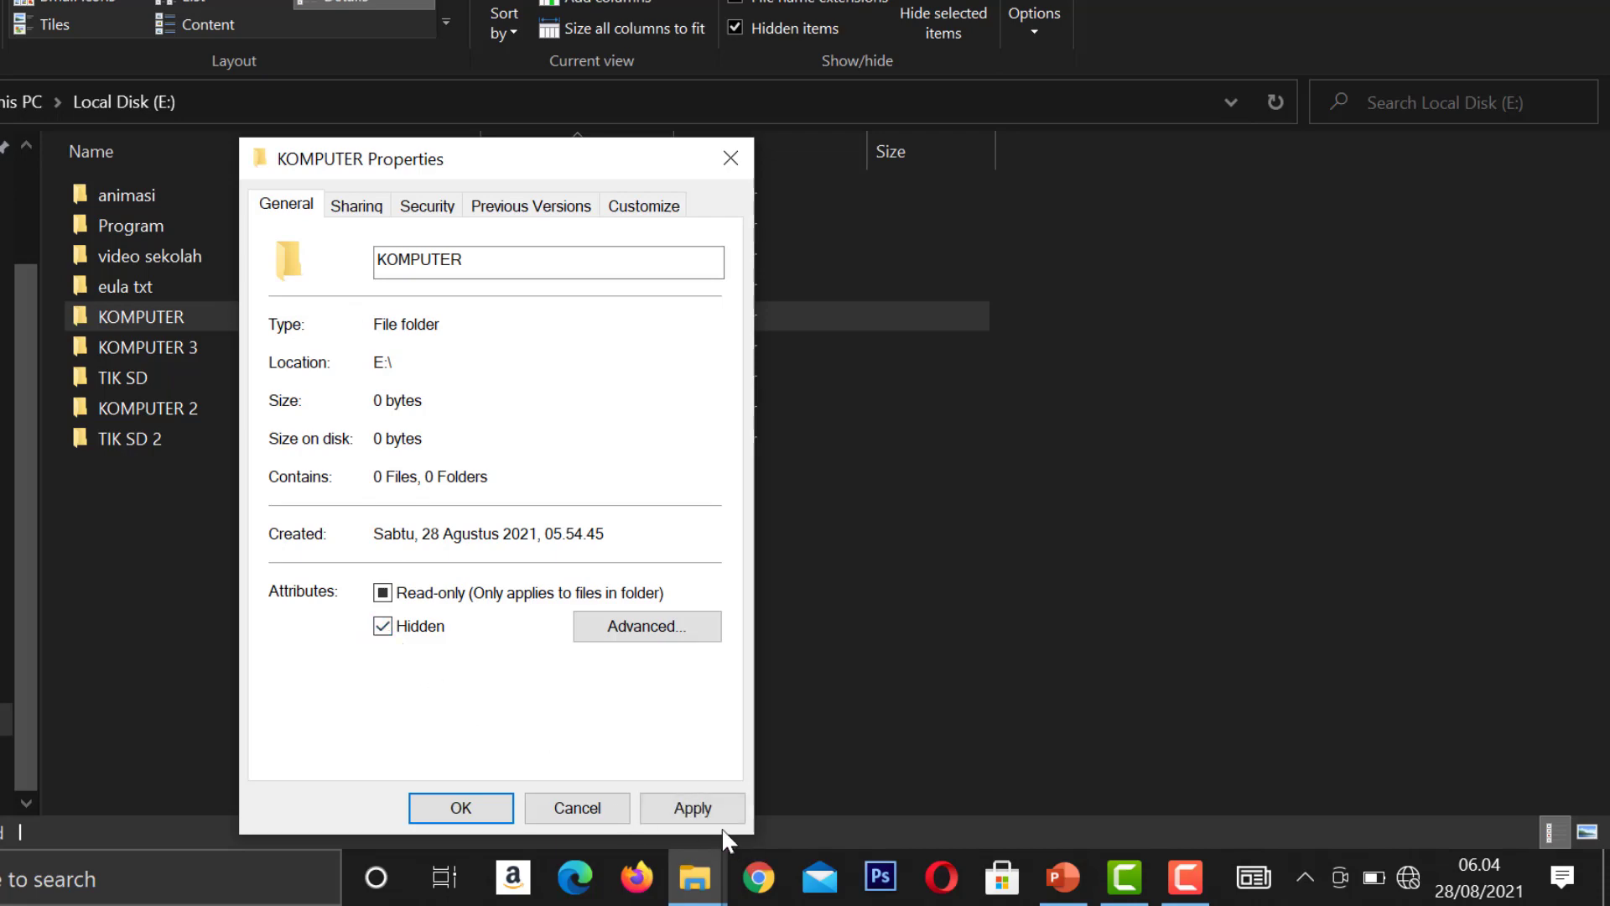
{"action": "left_click", "coordinate": [710, 809]}
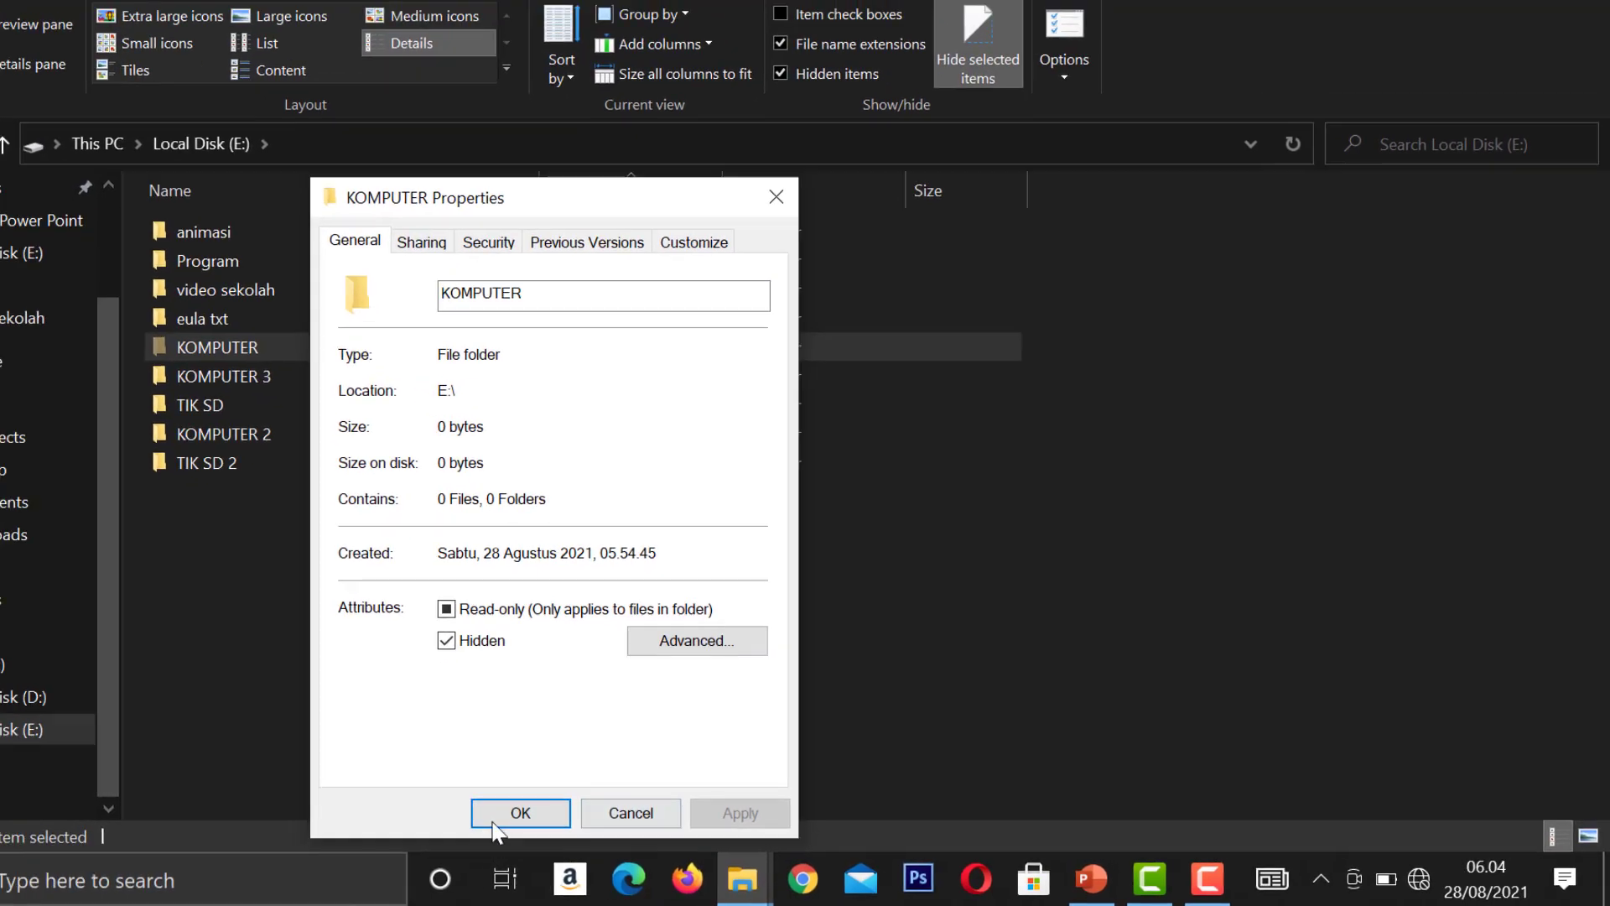
{"action": "left_click", "coordinate": [460, 808]}
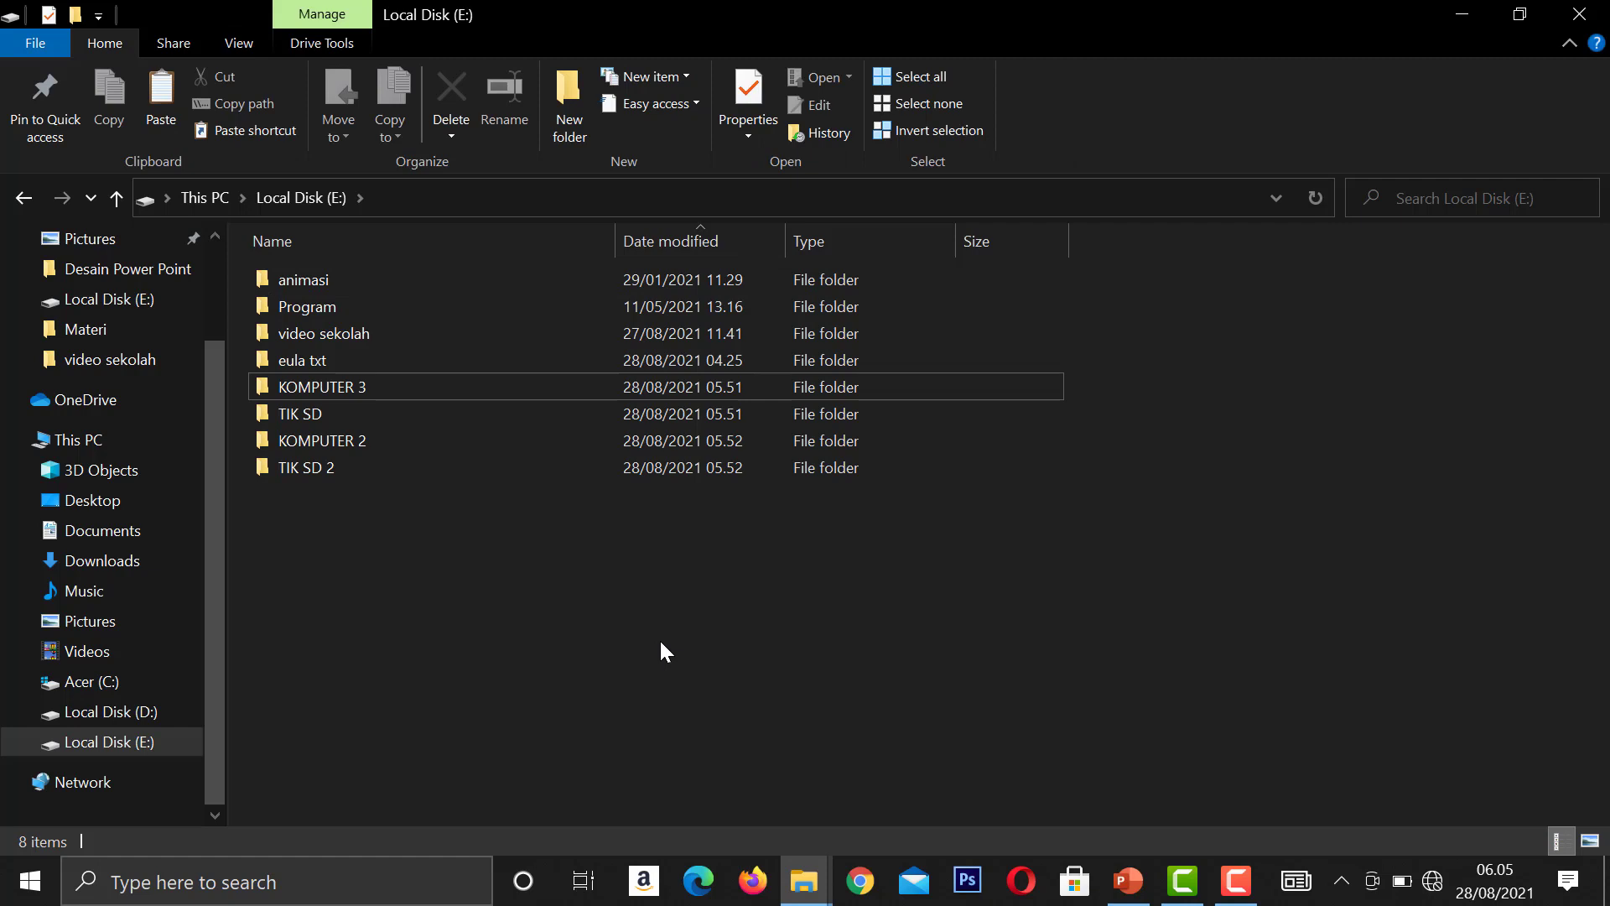
Step: Hide the KOMPUTER 3 folder with Hide selected items and turn on the display of hidden items
{"action": "left_click", "coordinate": [380, 390]}
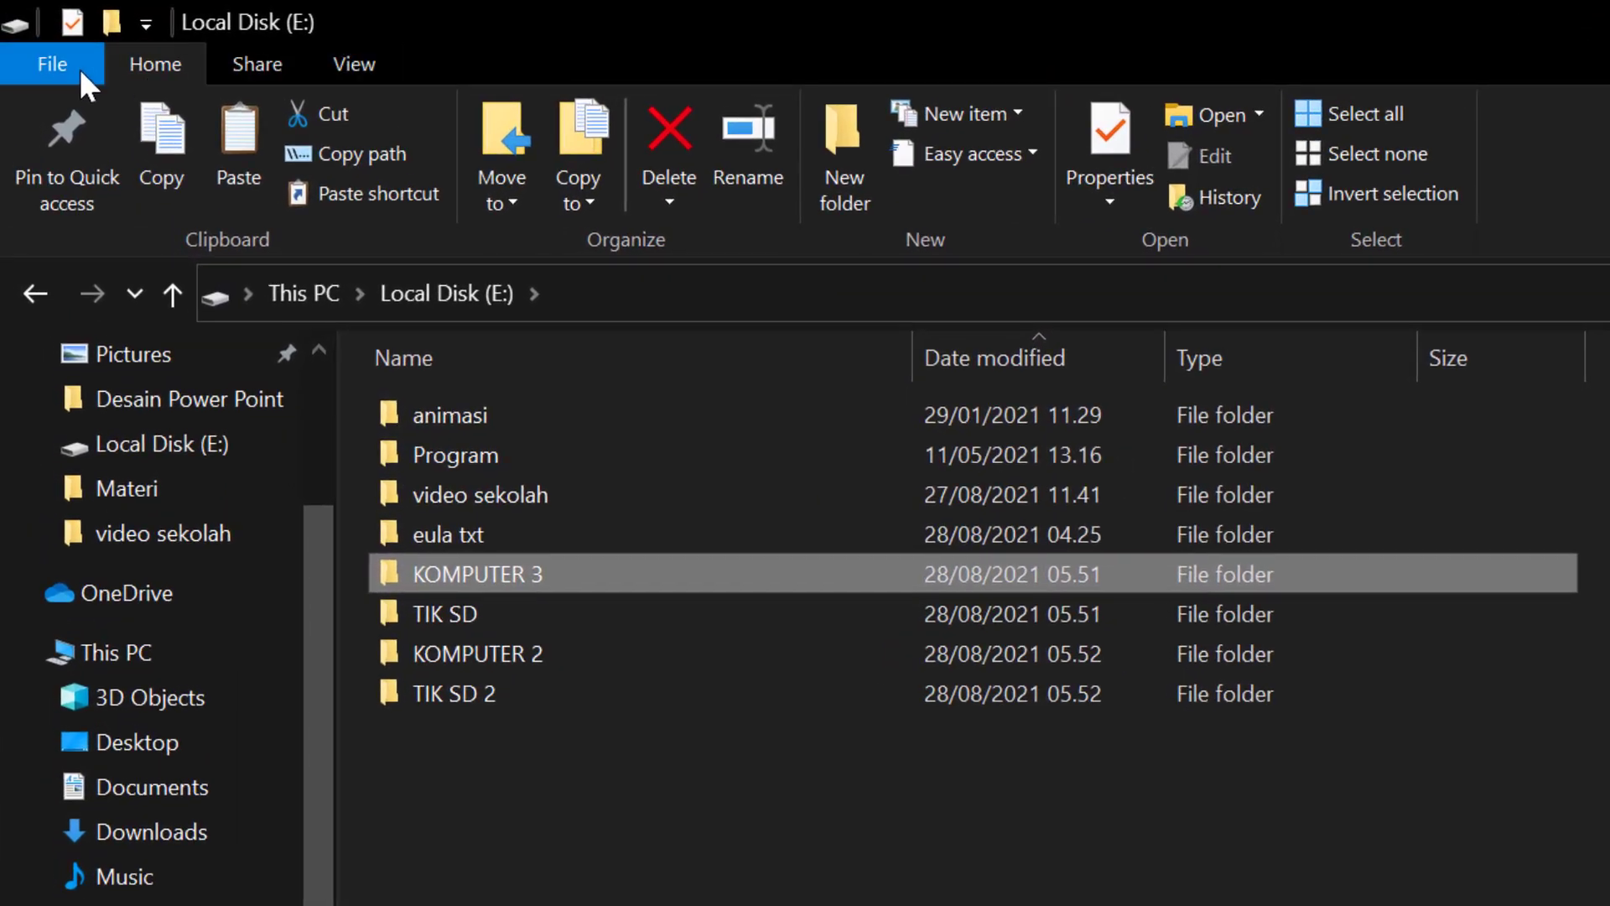
{"action": "left_click", "coordinate": [356, 62]}
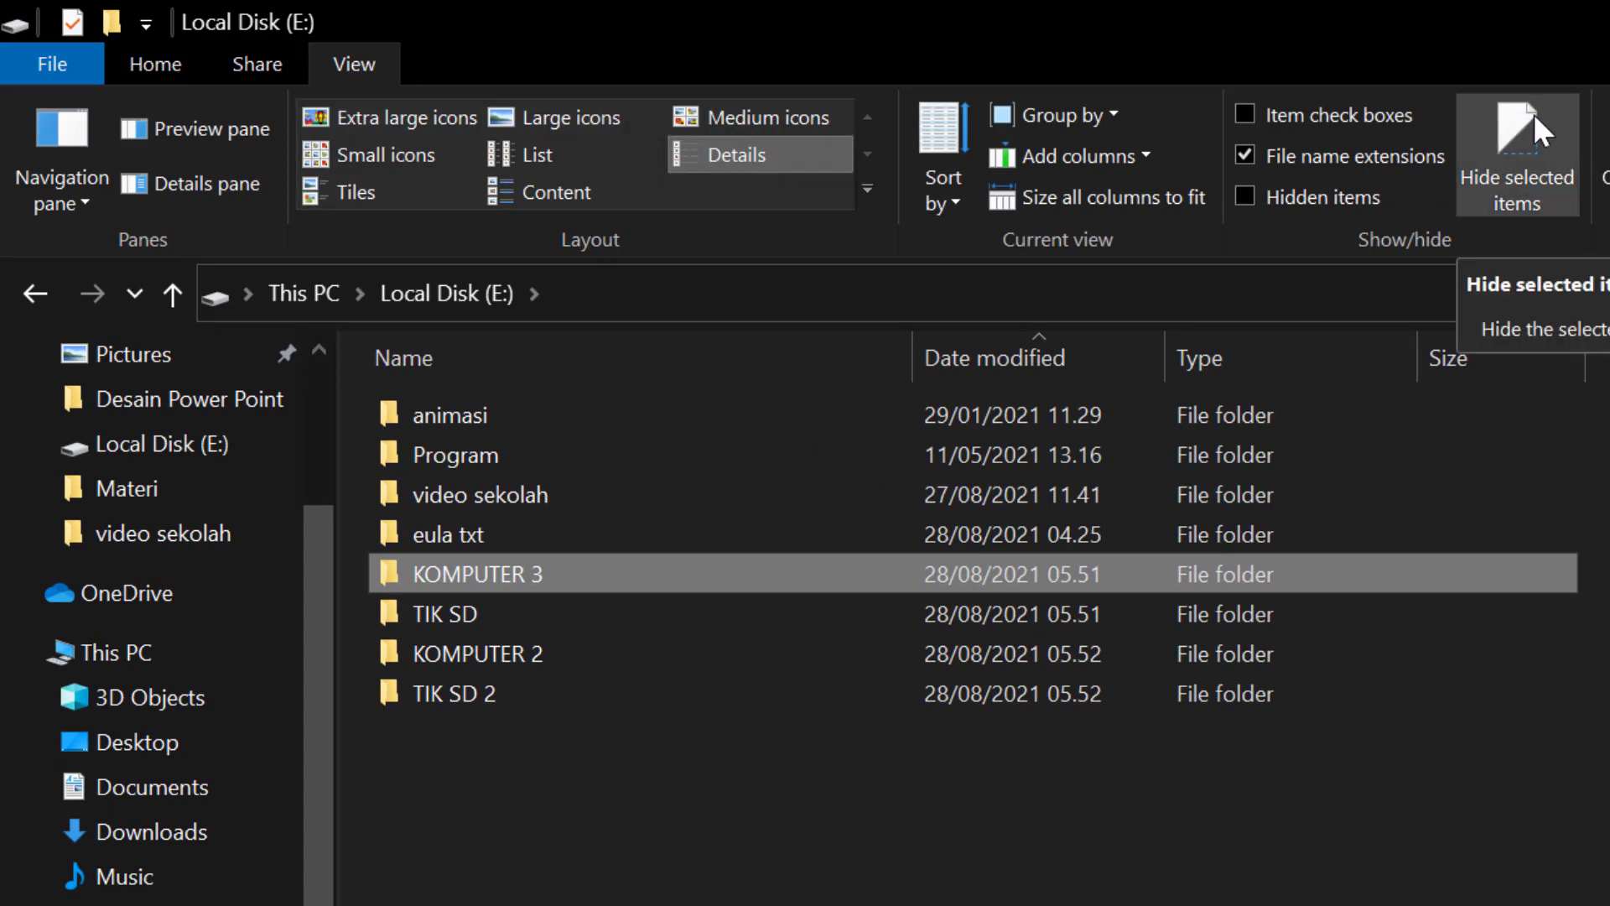
{"action": "left_click", "coordinate": [1517, 134]}
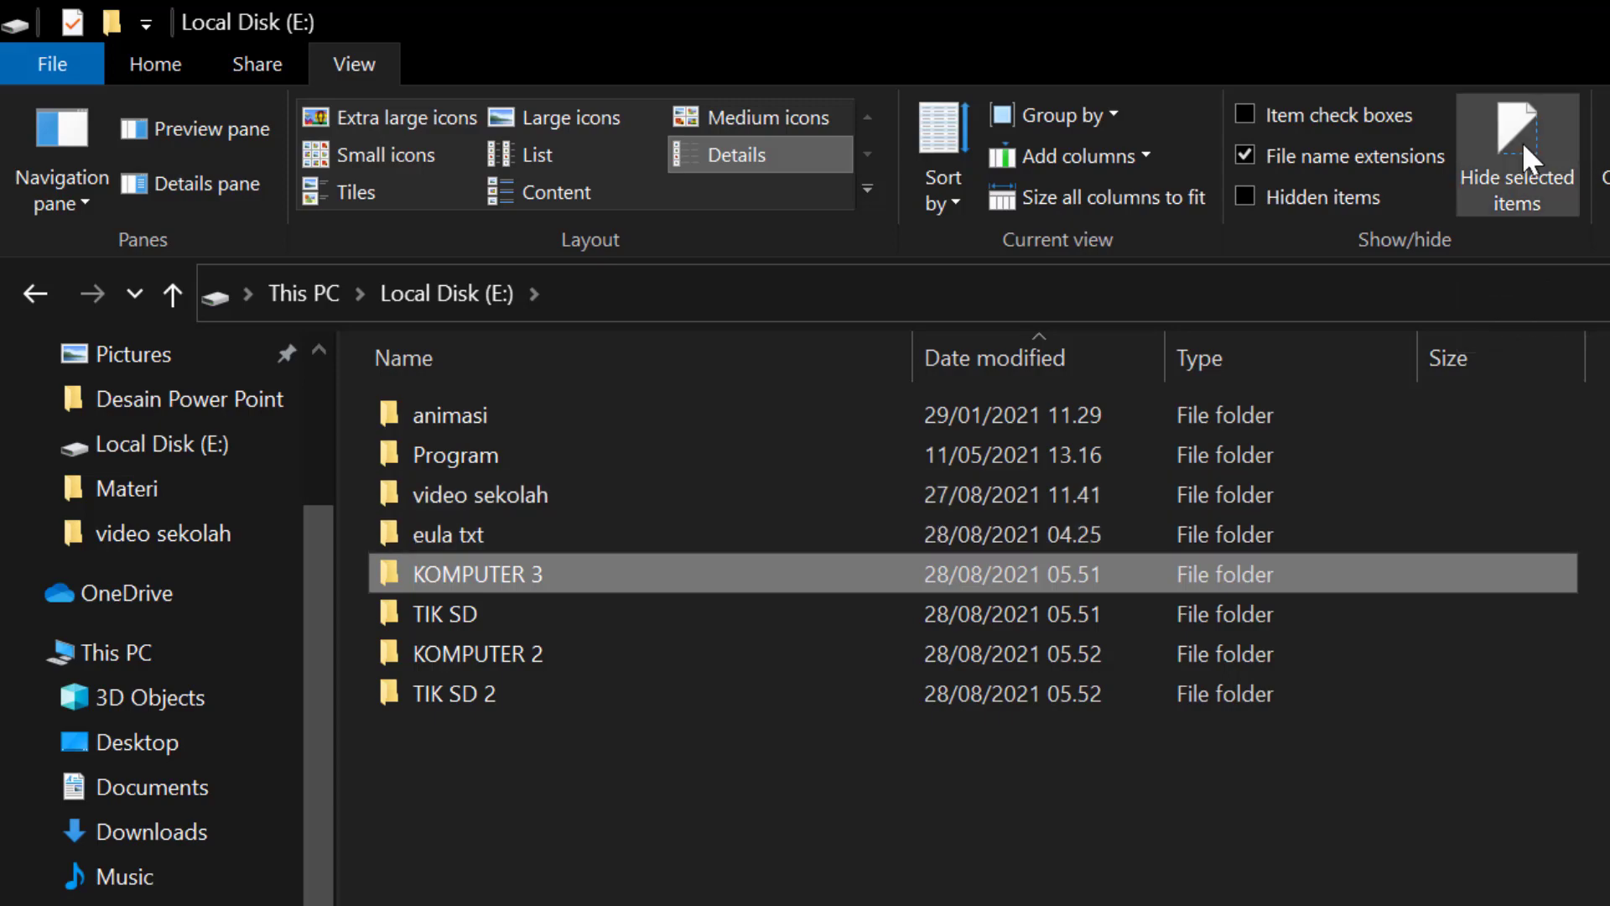
{"action": "left_click", "coordinate": [1523, 142]}
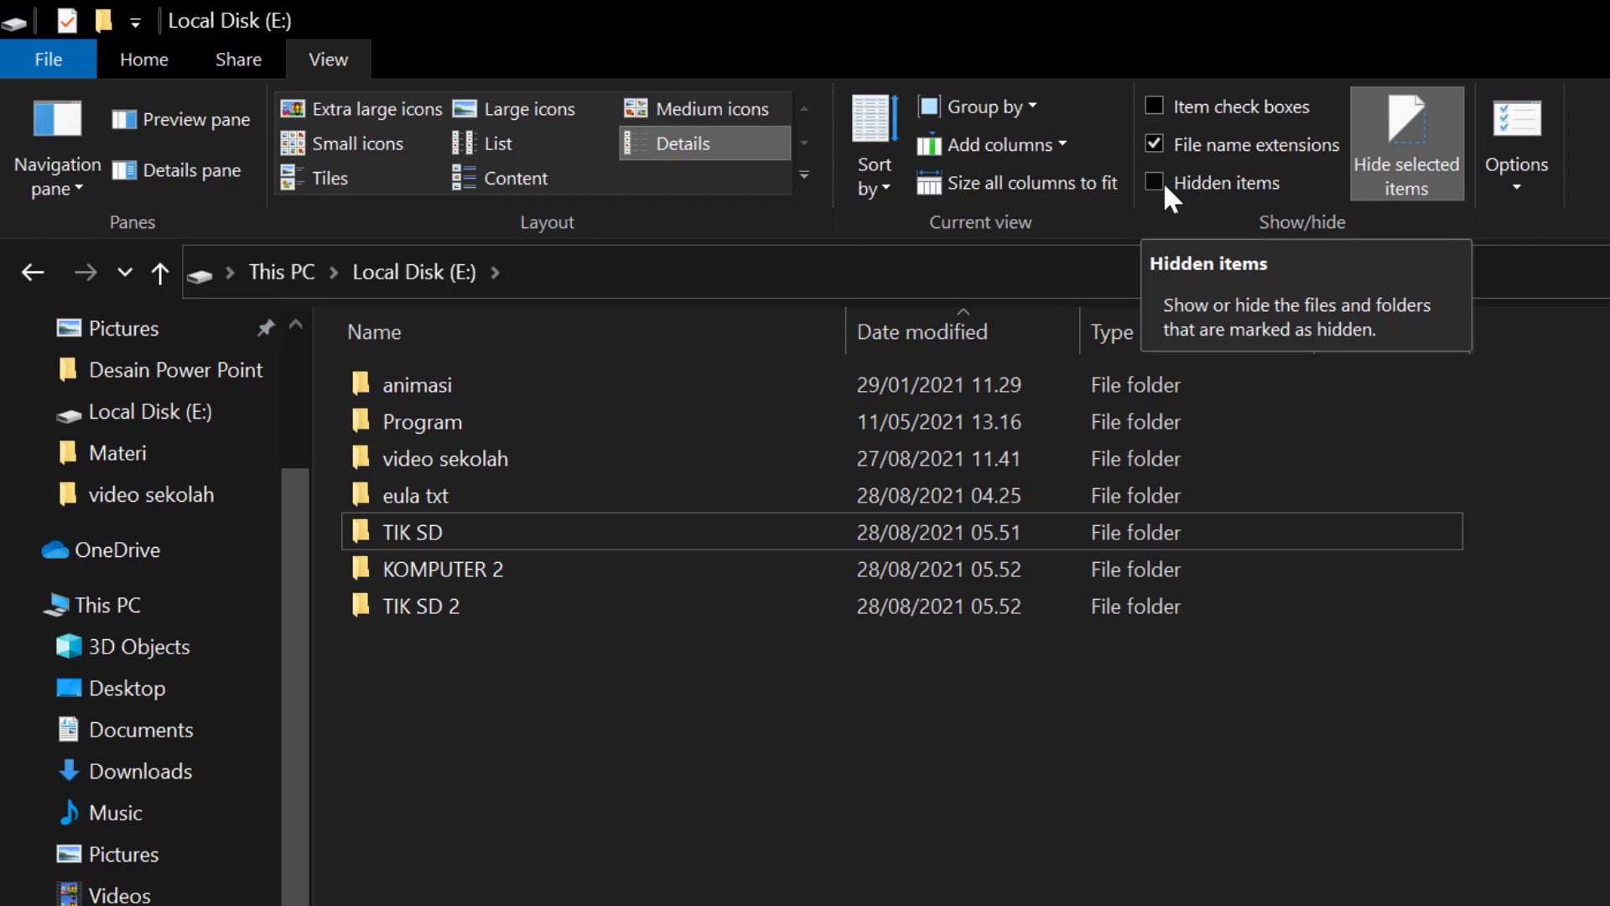
{"action": "left_click", "coordinate": [1158, 180]}
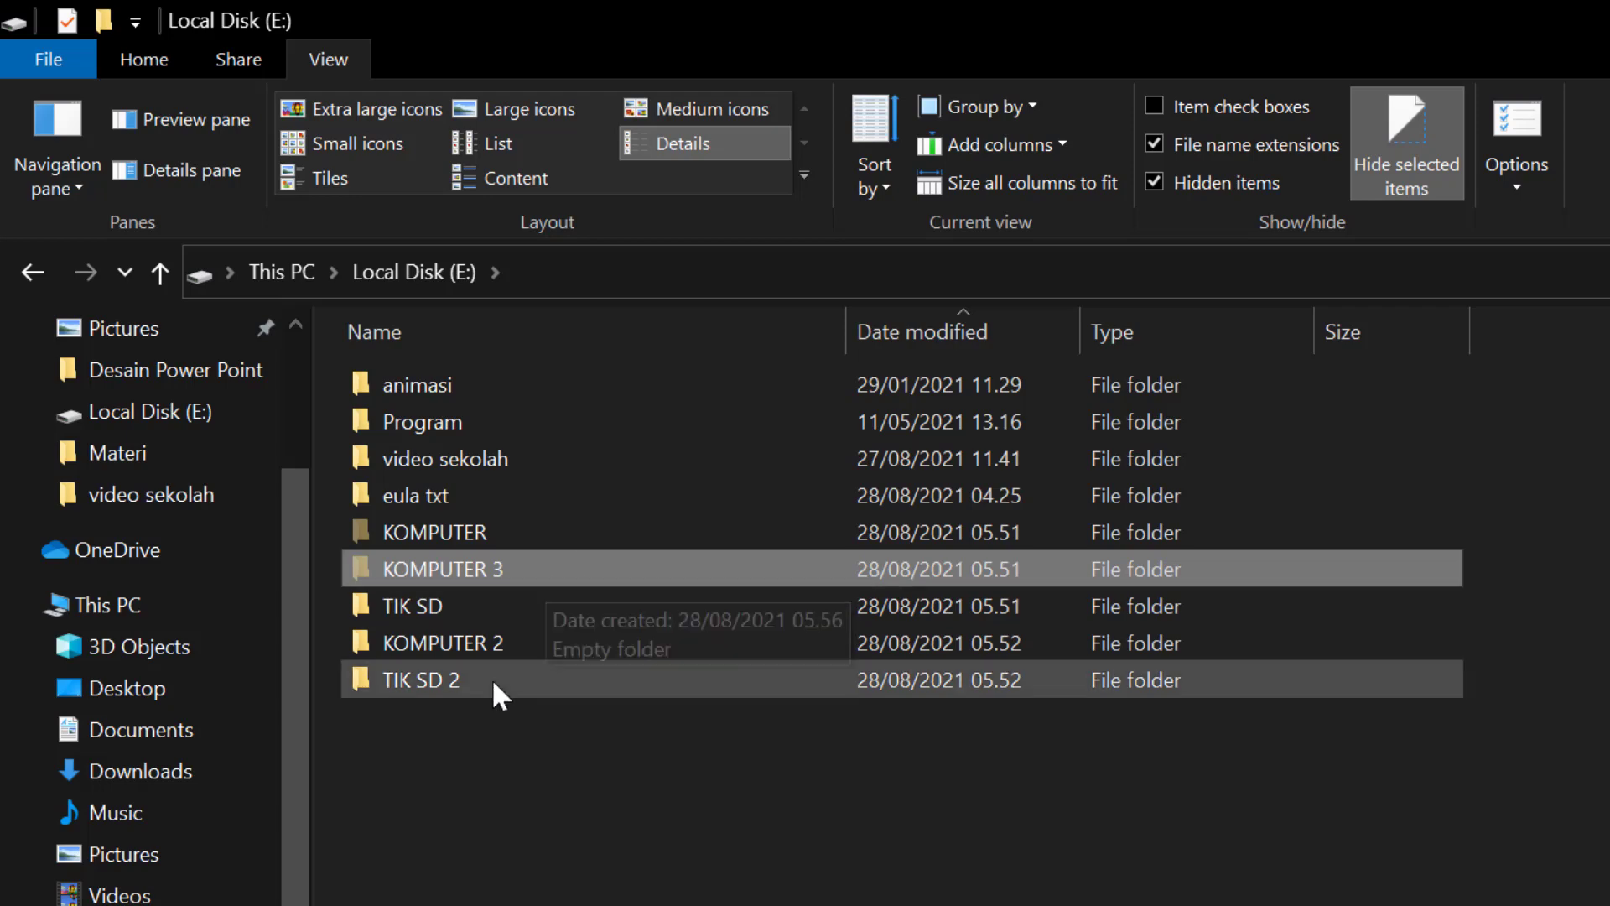
Step: Clear the Hidden attribute in the properties of the KOMPUTER folder and apply the change
{"action": "left_click", "coordinate": [485, 535]}
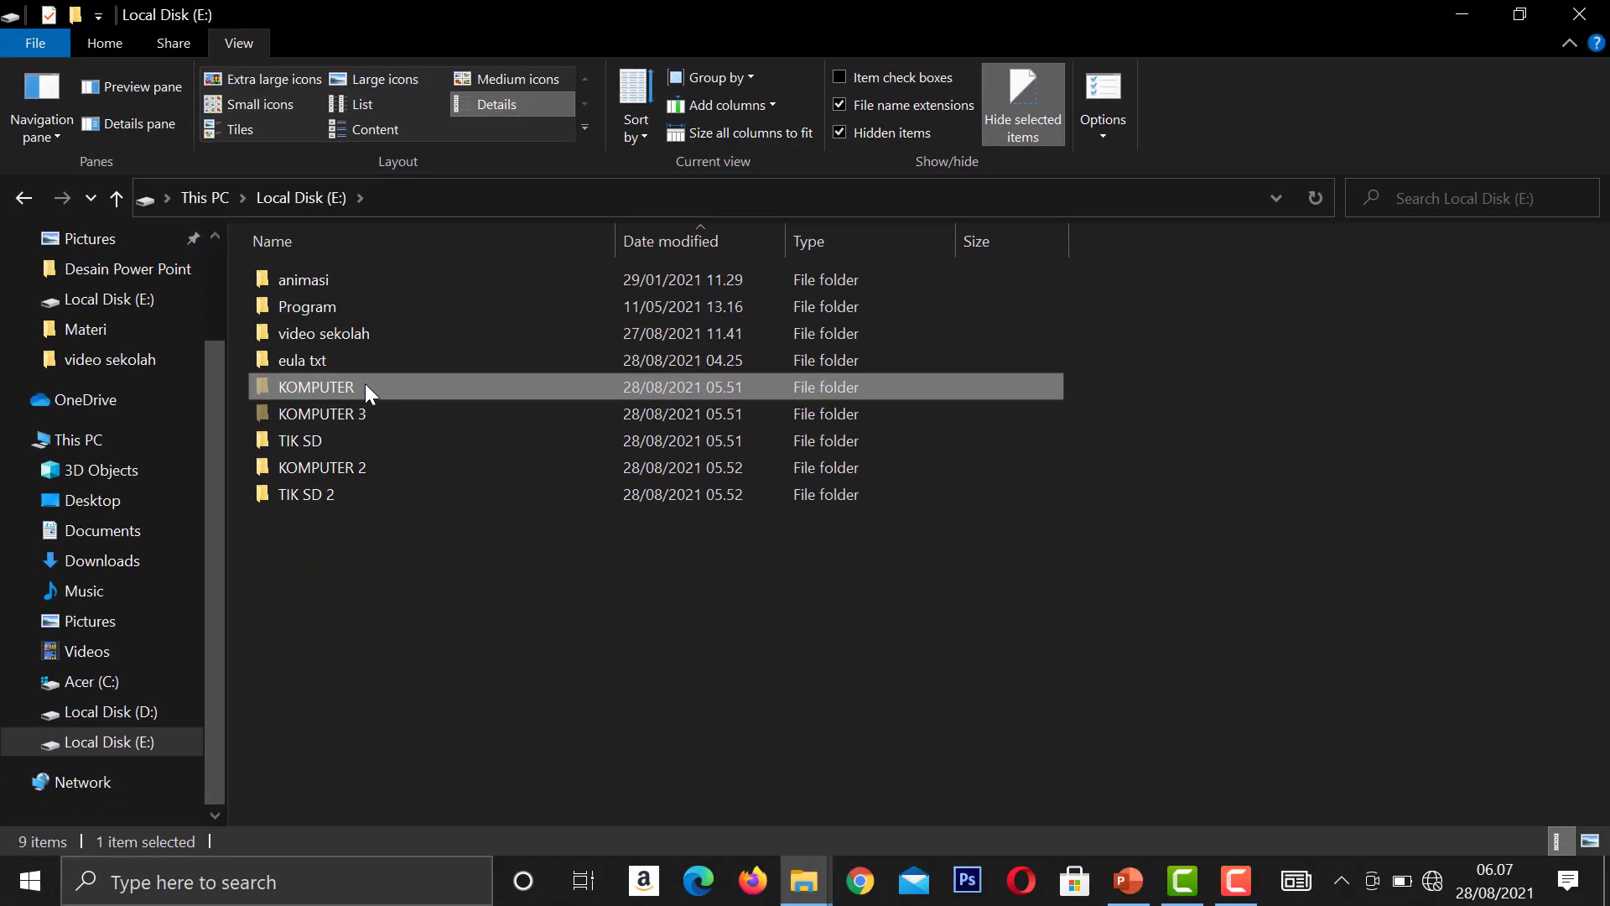
{"action": "right_click", "coordinate": [366, 391]}
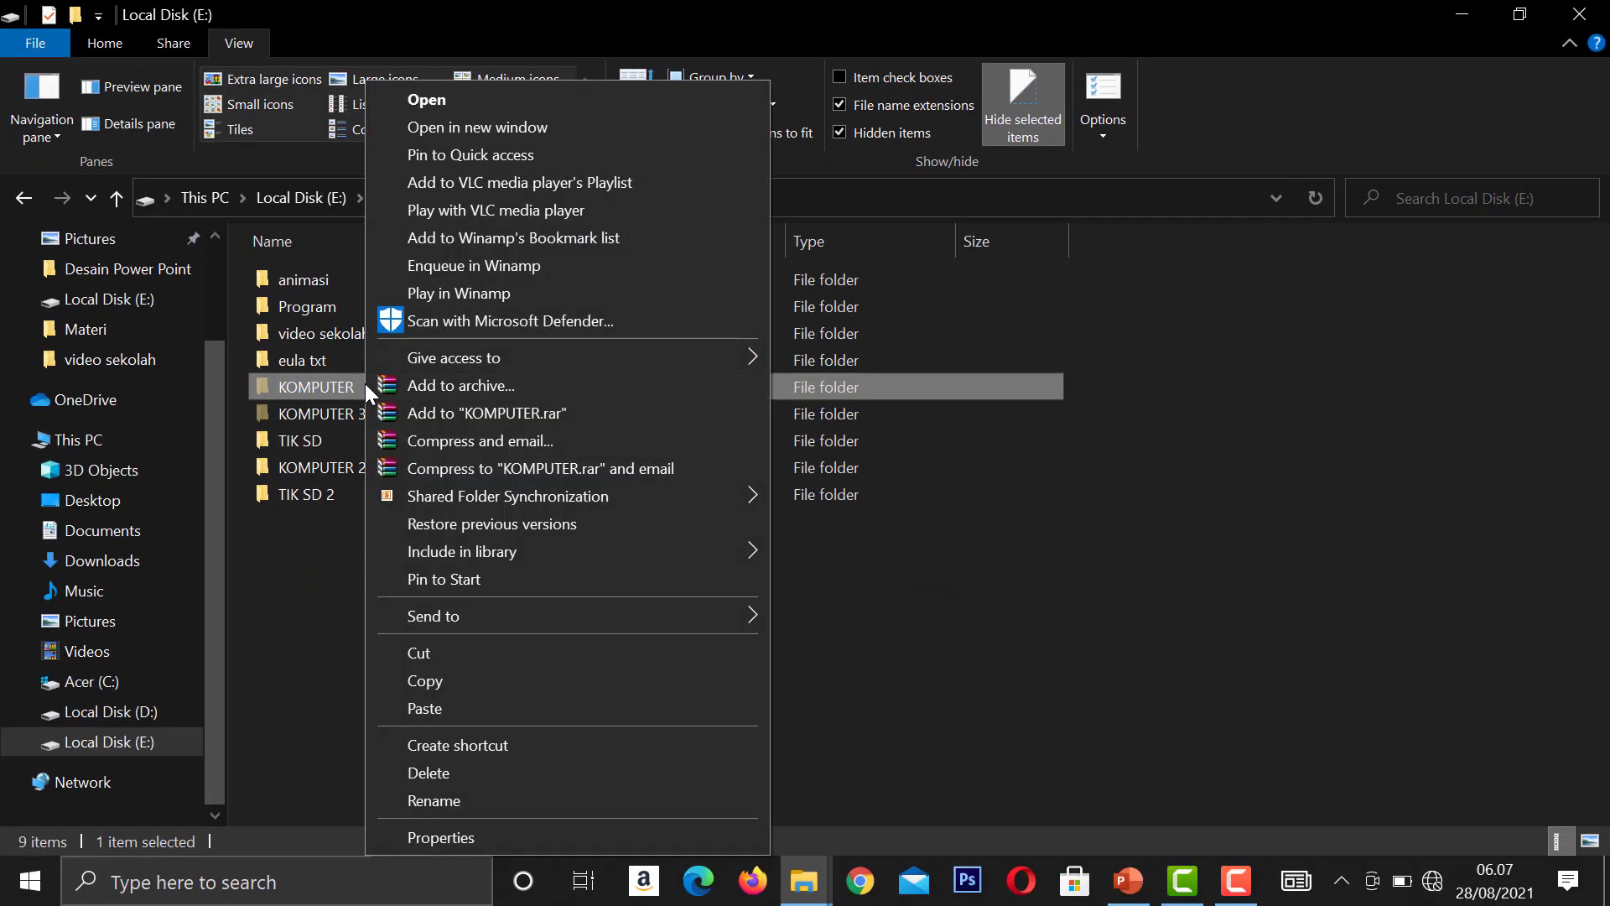
{"action": "left_click", "coordinate": [460, 833]}
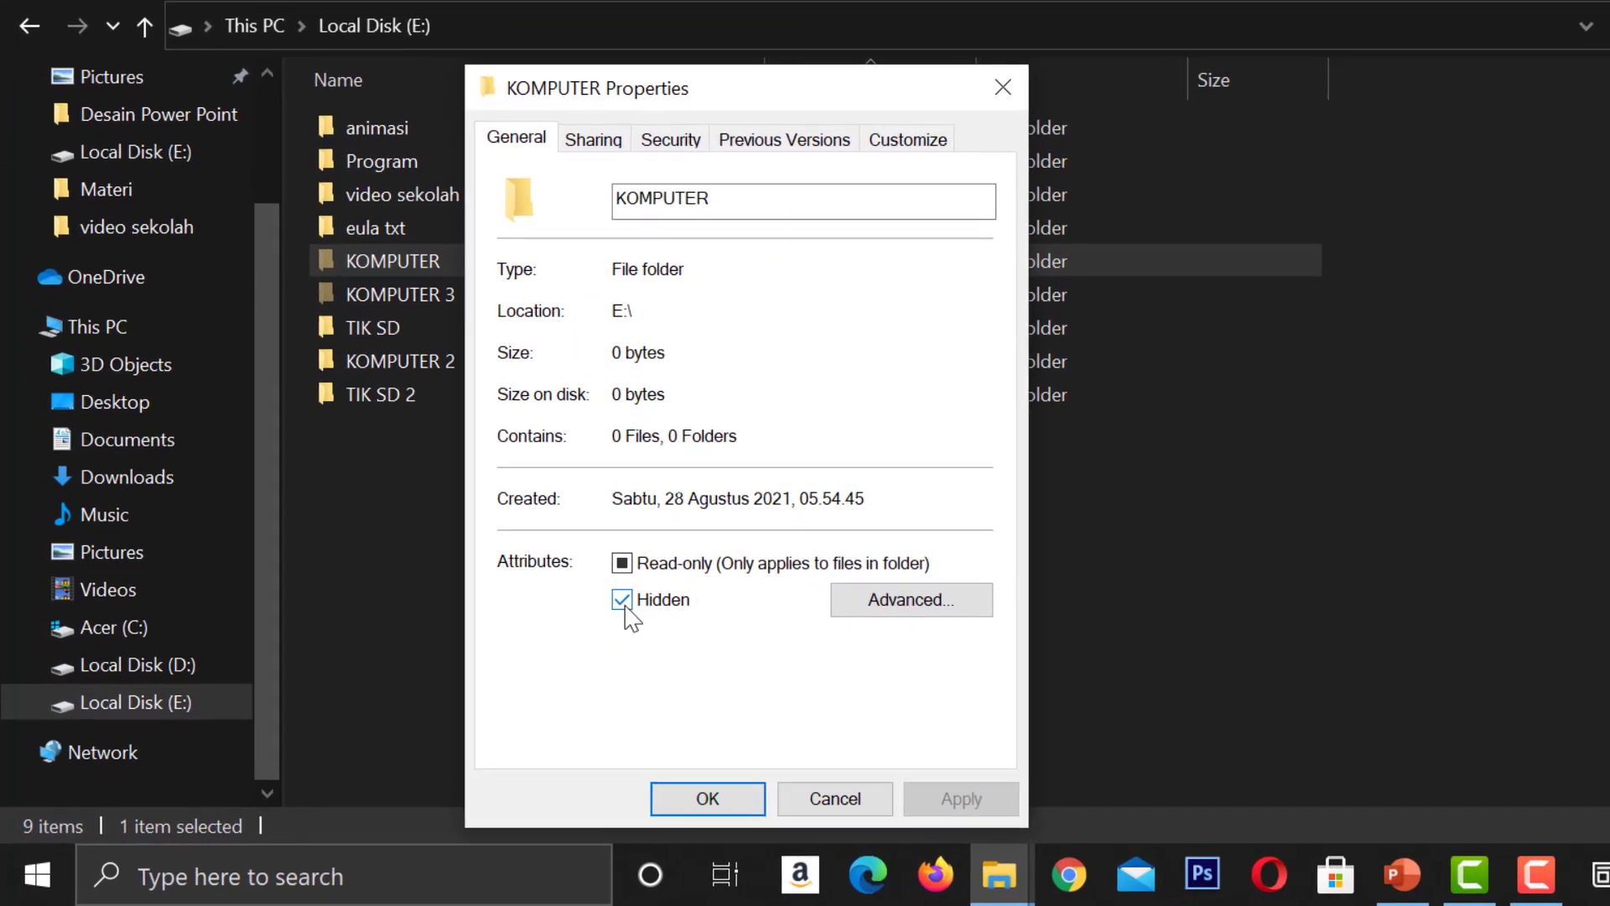
{"action": "left_click", "coordinate": [501, 660]}
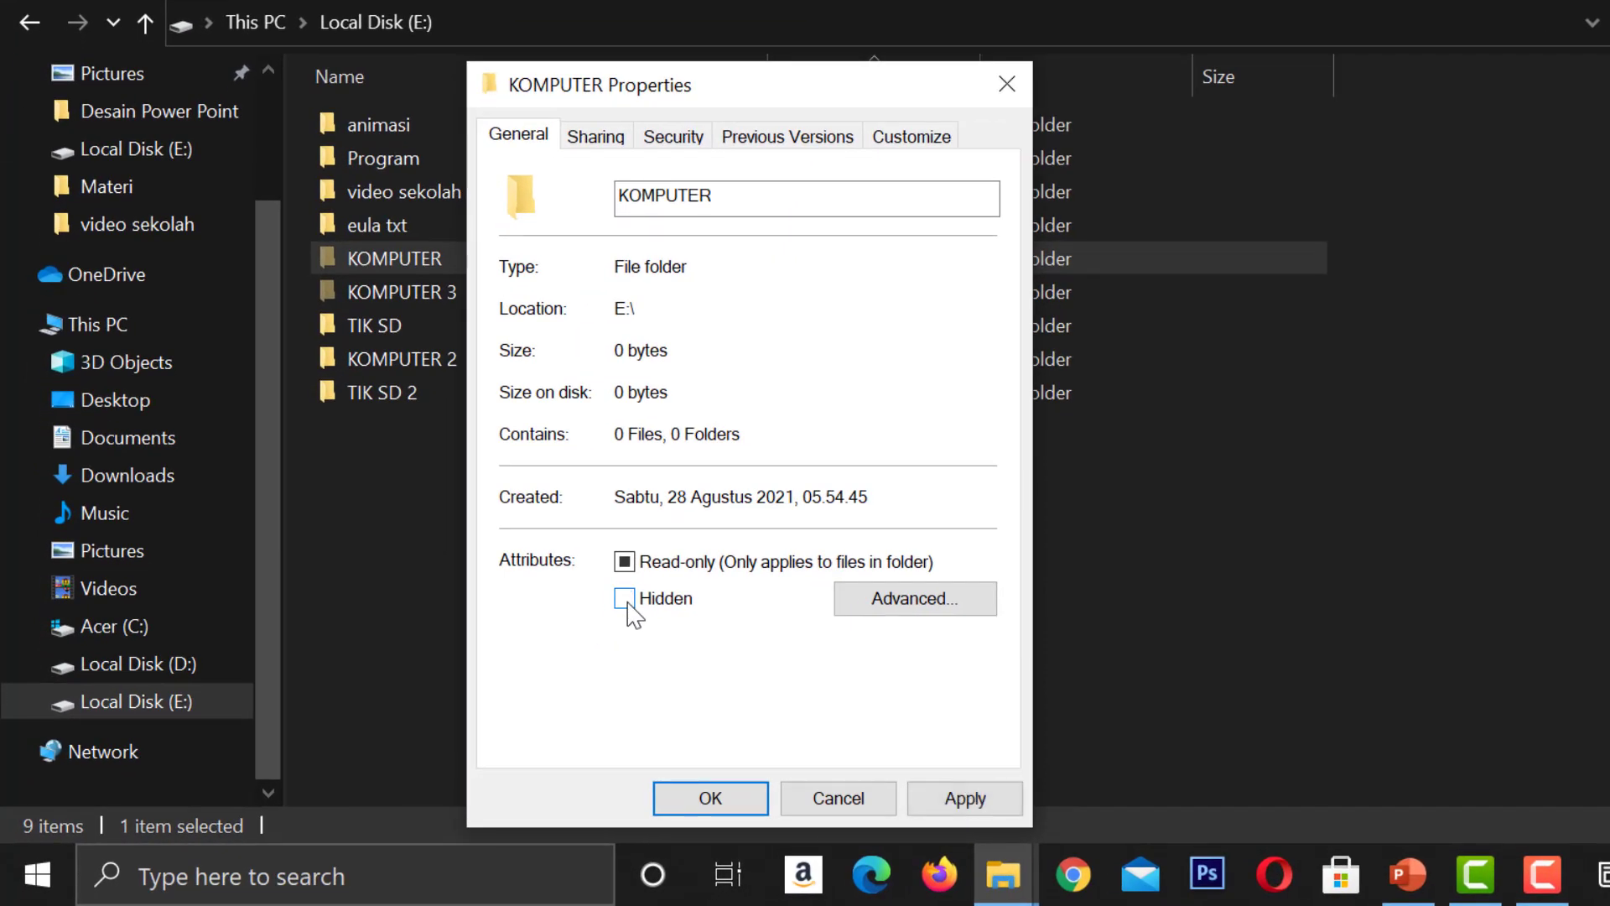
{"action": "left_click", "coordinate": [971, 798]}
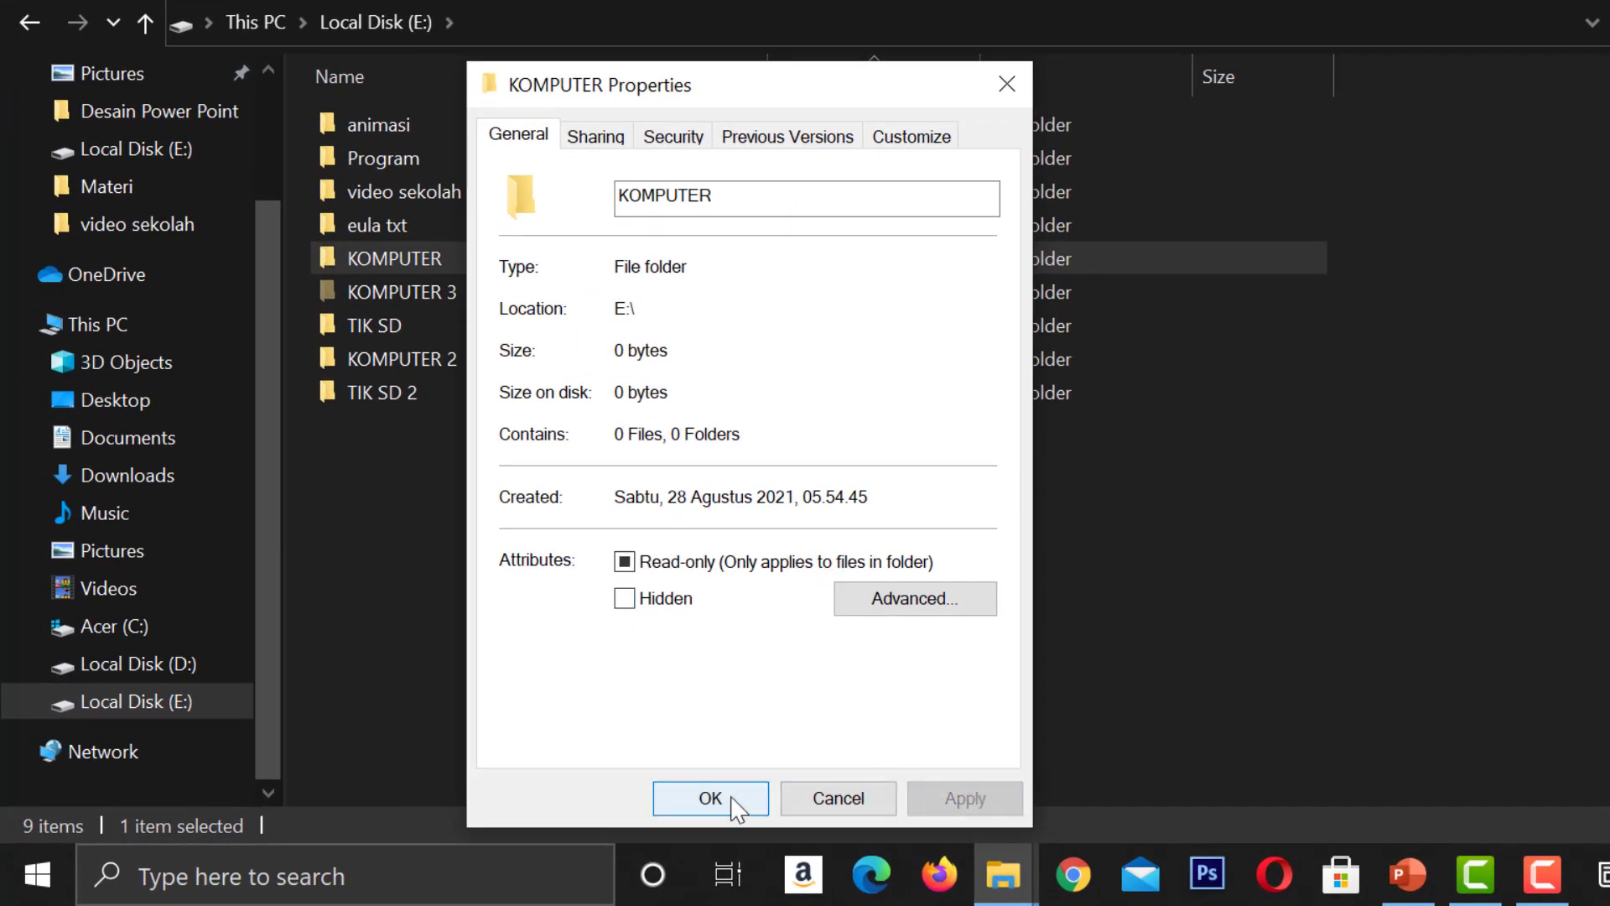
{"action": "left_click", "coordinate": [730, 794]}
{"action": "left_click", "coordinate": [536, 458]}
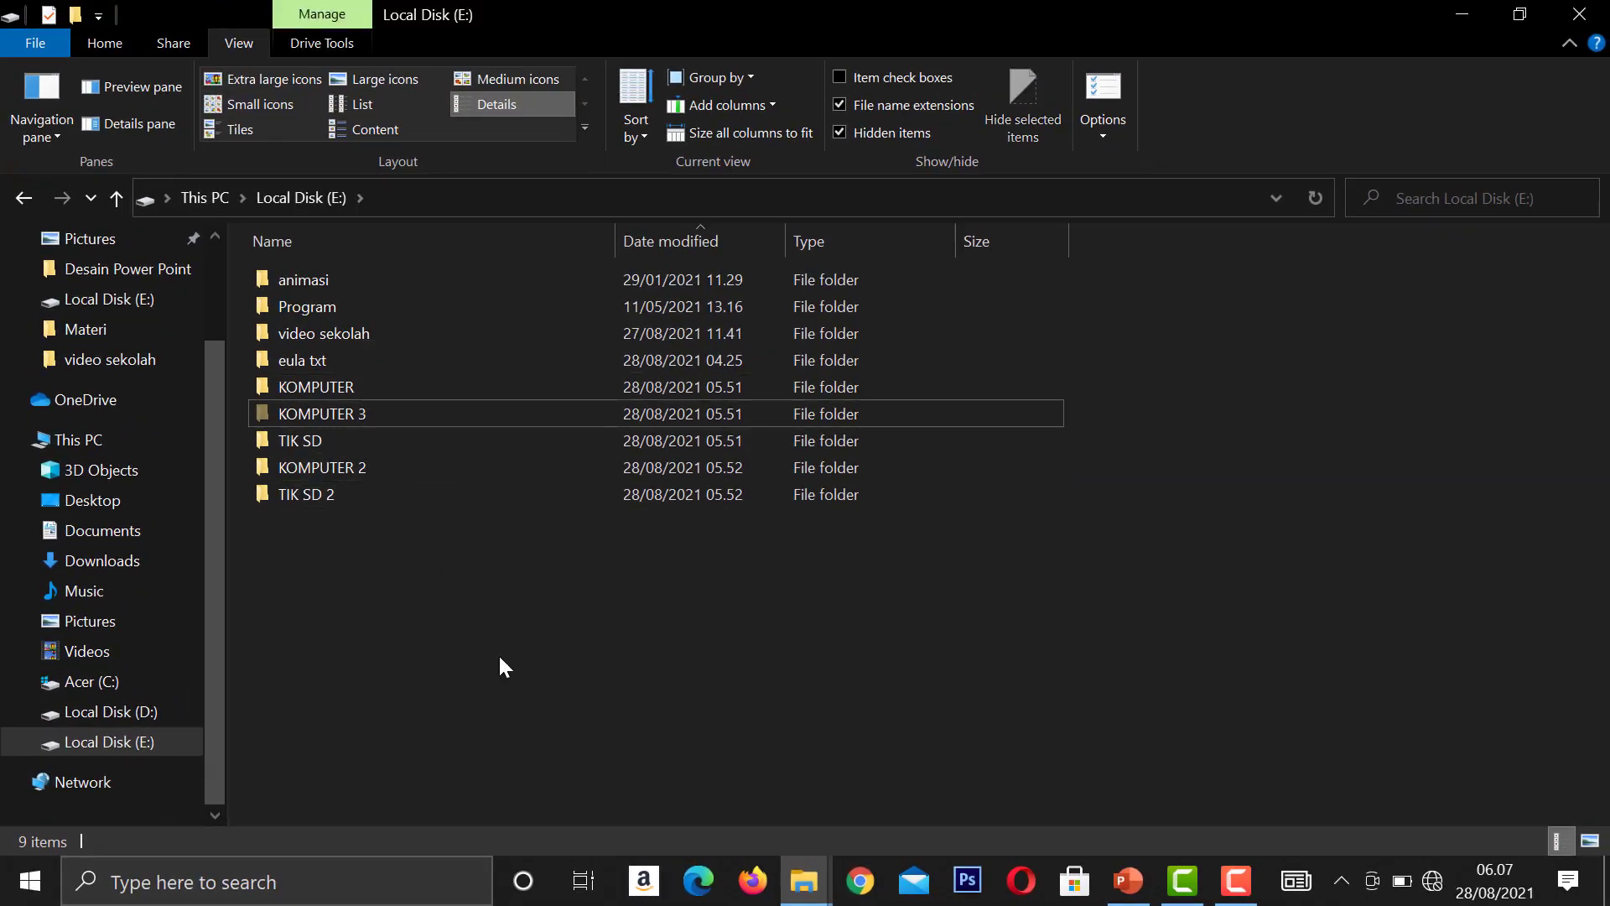
Step: Unhide the KOMPUTER 3 folder by switching off Hide selected items for it
{"action": "left_click", "coordinate": [410, 414]}
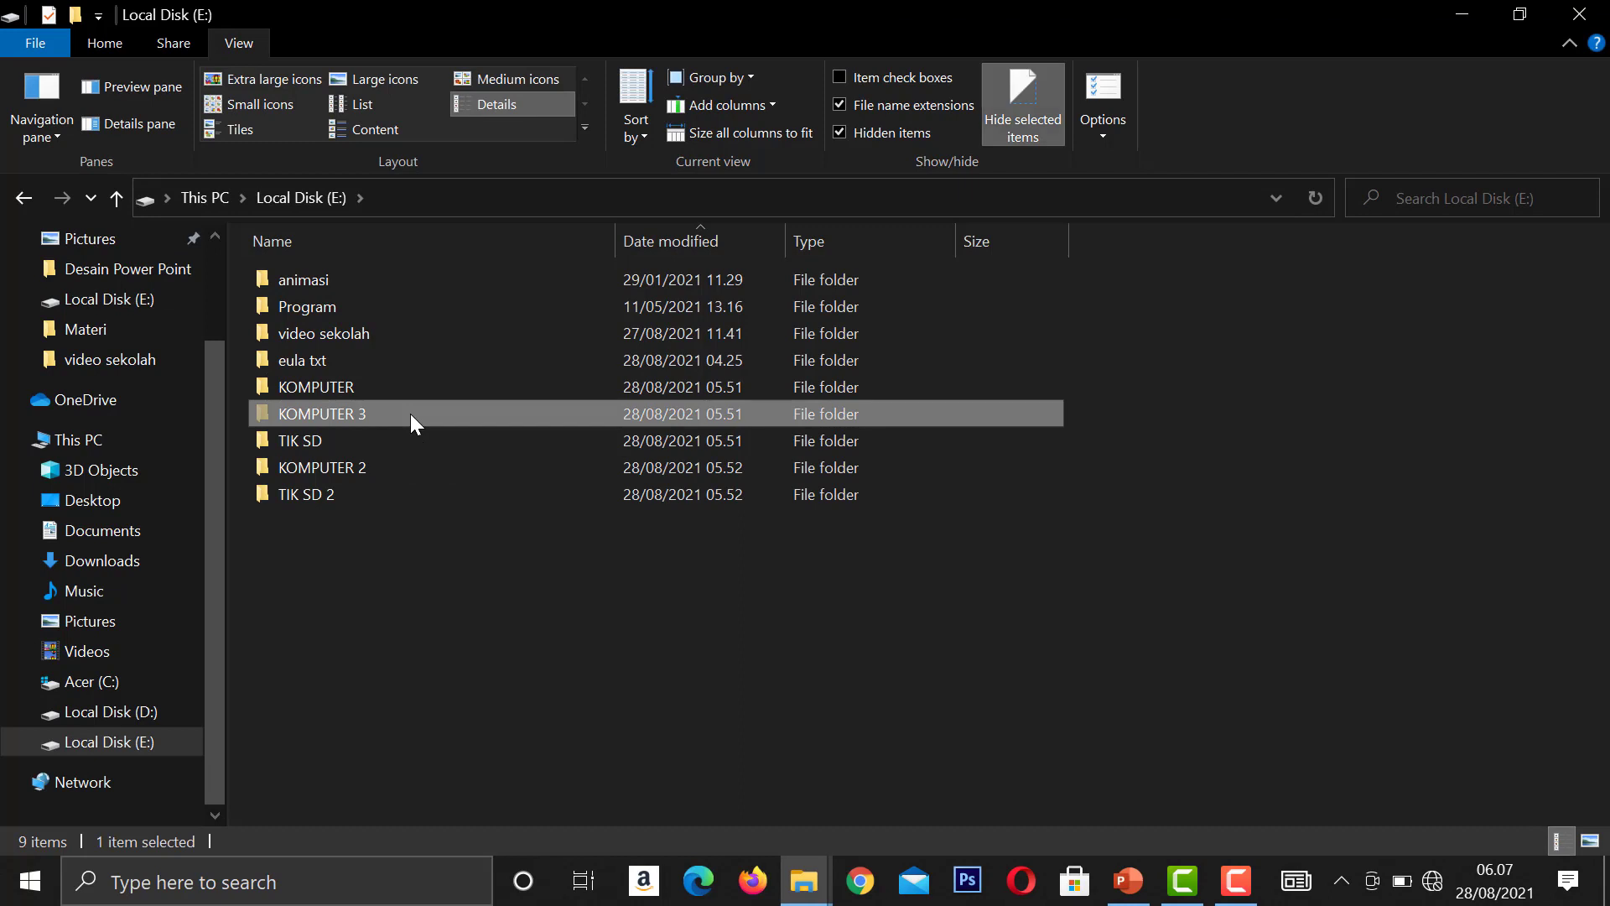
{"action": "left_click", "coordinate": [1036, 114]}
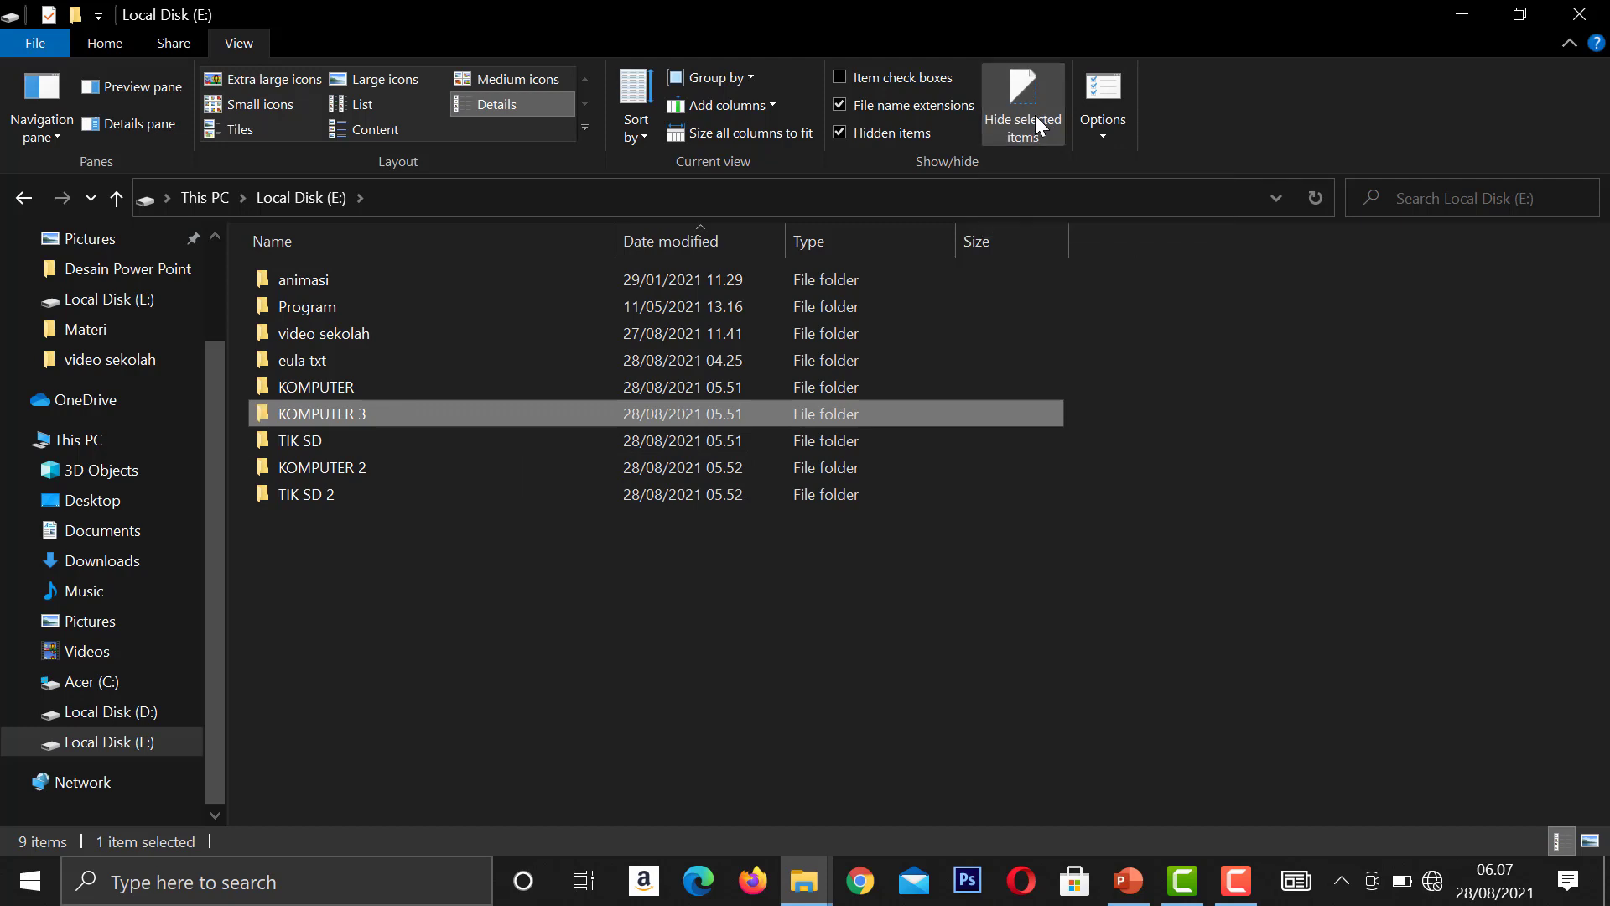
{"action": "left_click", "coordinate": [515, 685]}
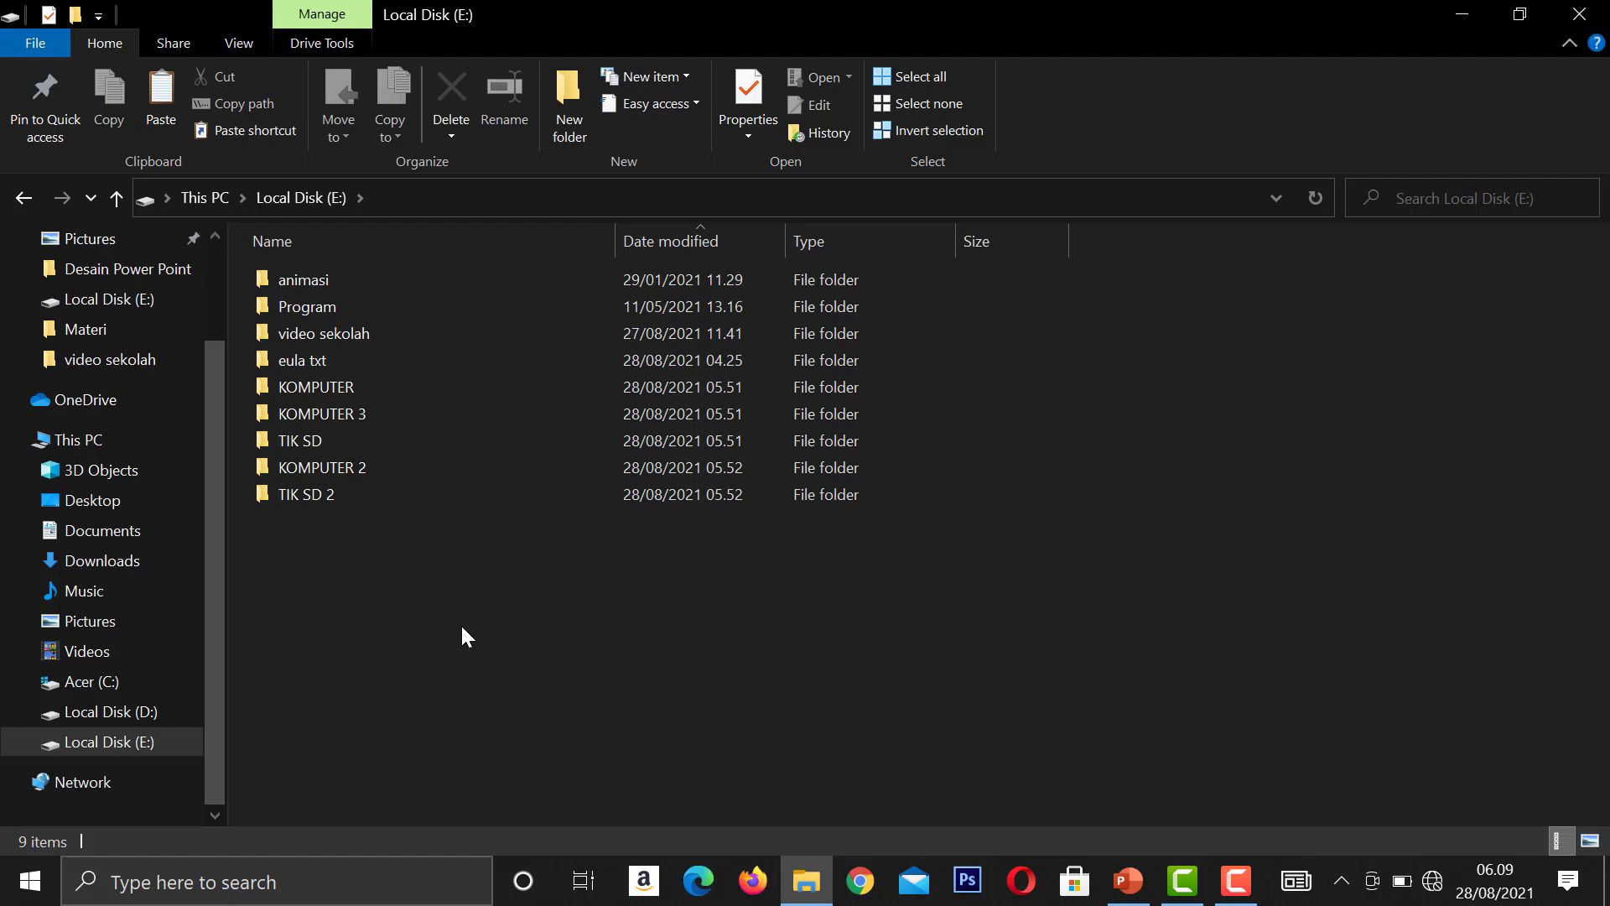
Step: Delete the KOMPUTER folder from Local Disk (E:) with the Recycle option
{"action": "left_click", "coordinate": [410, 388]}
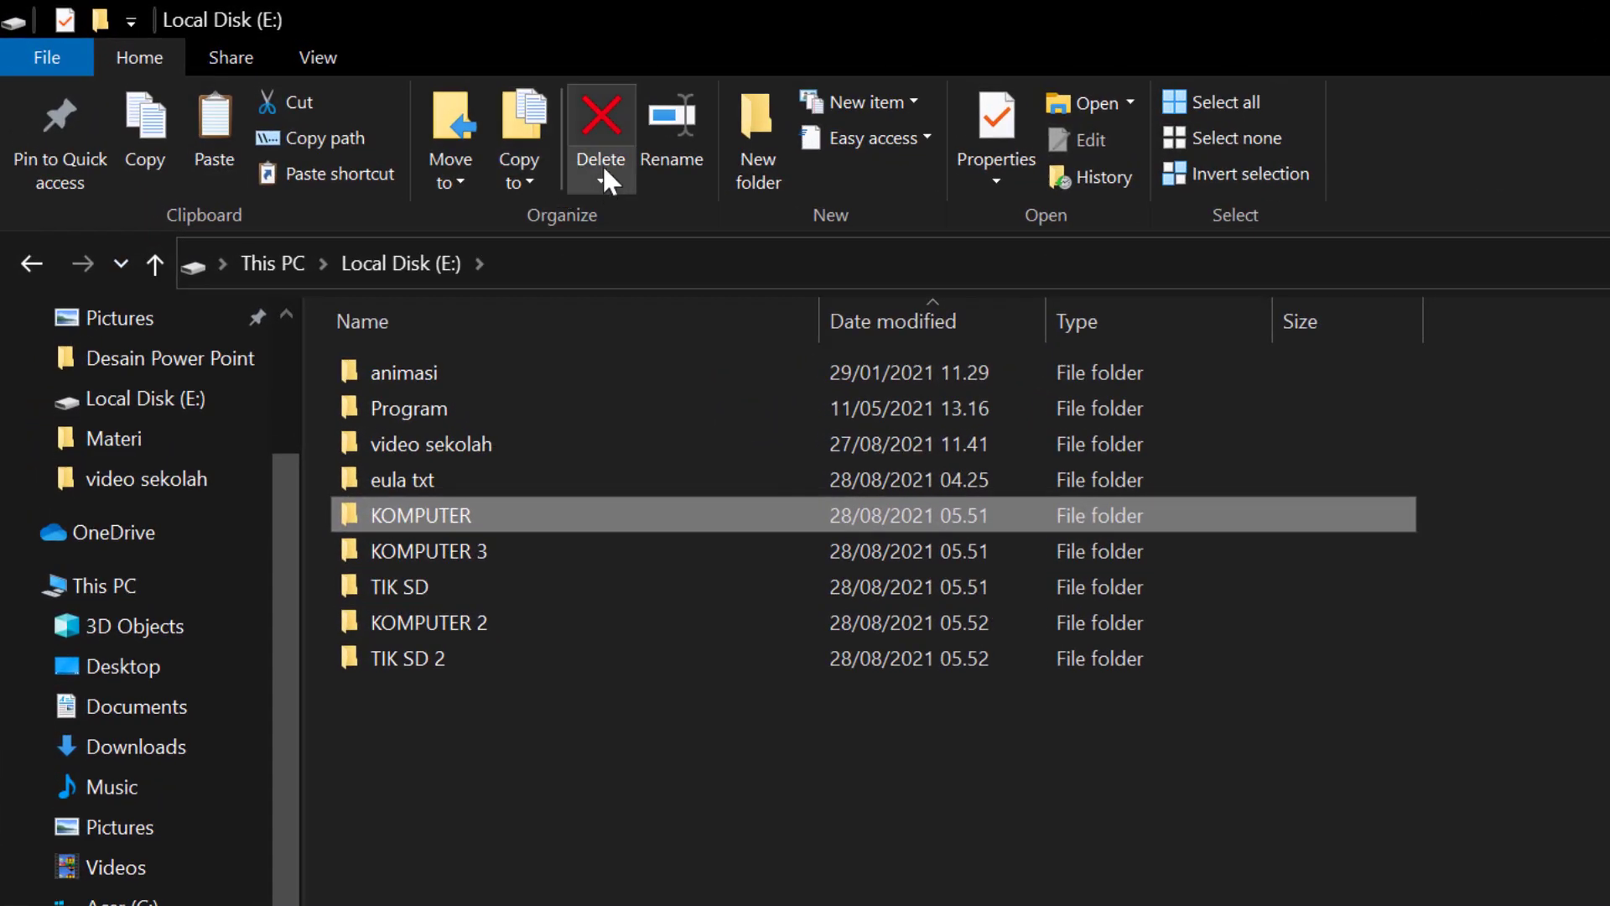
{"action": "left_click", "coordinate": [602, 183]}
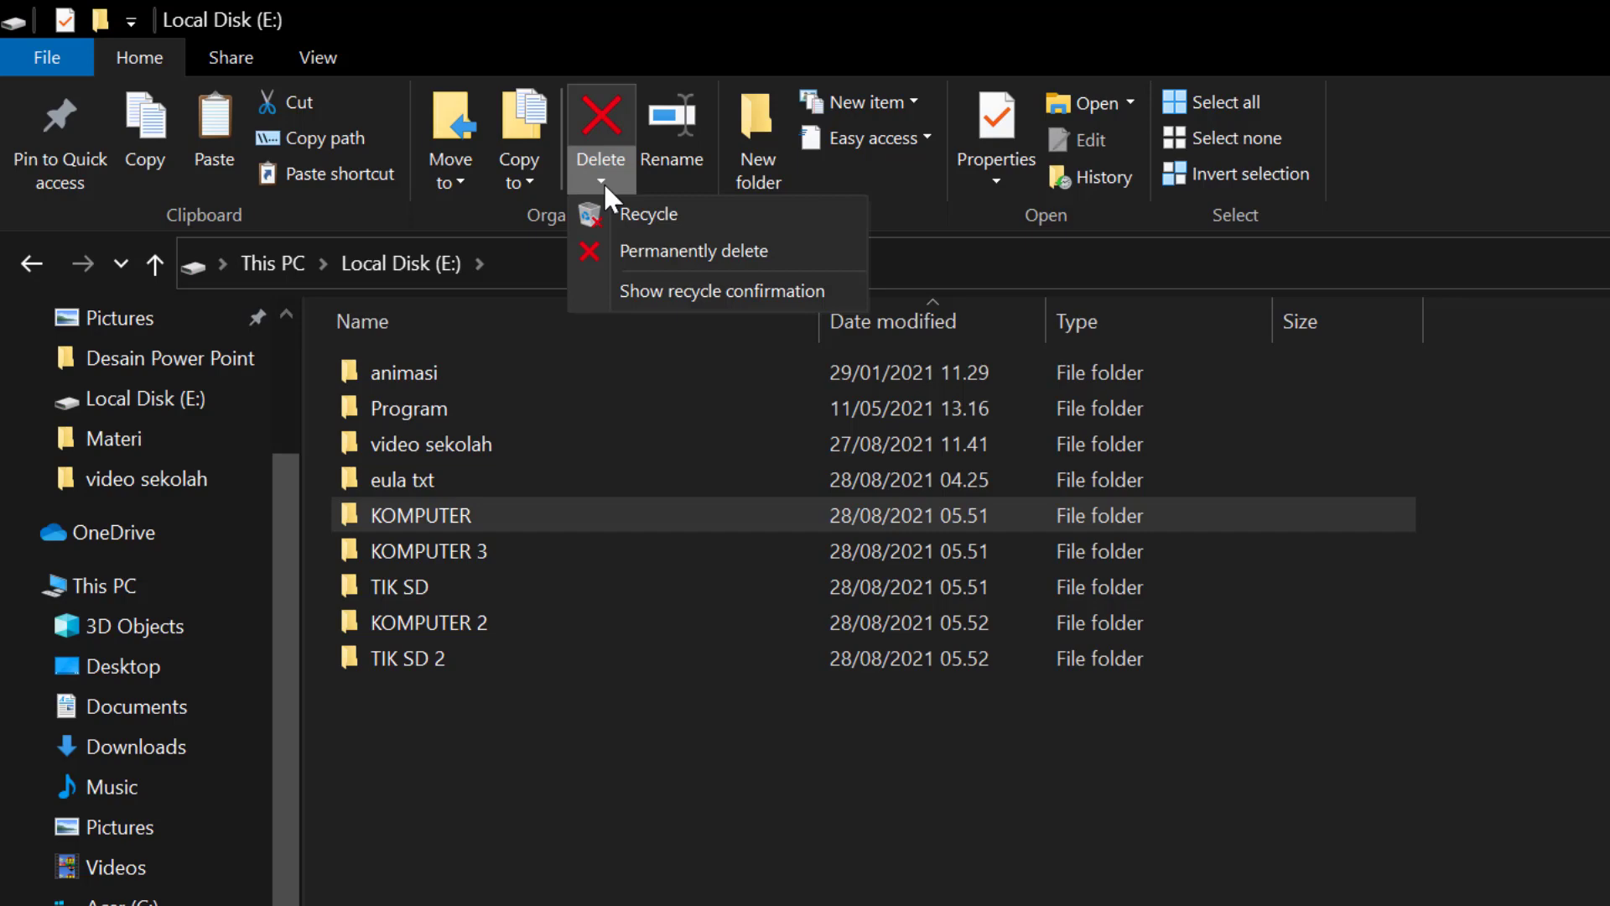
{"action": "left_click", "coordinate": [653, 216]}
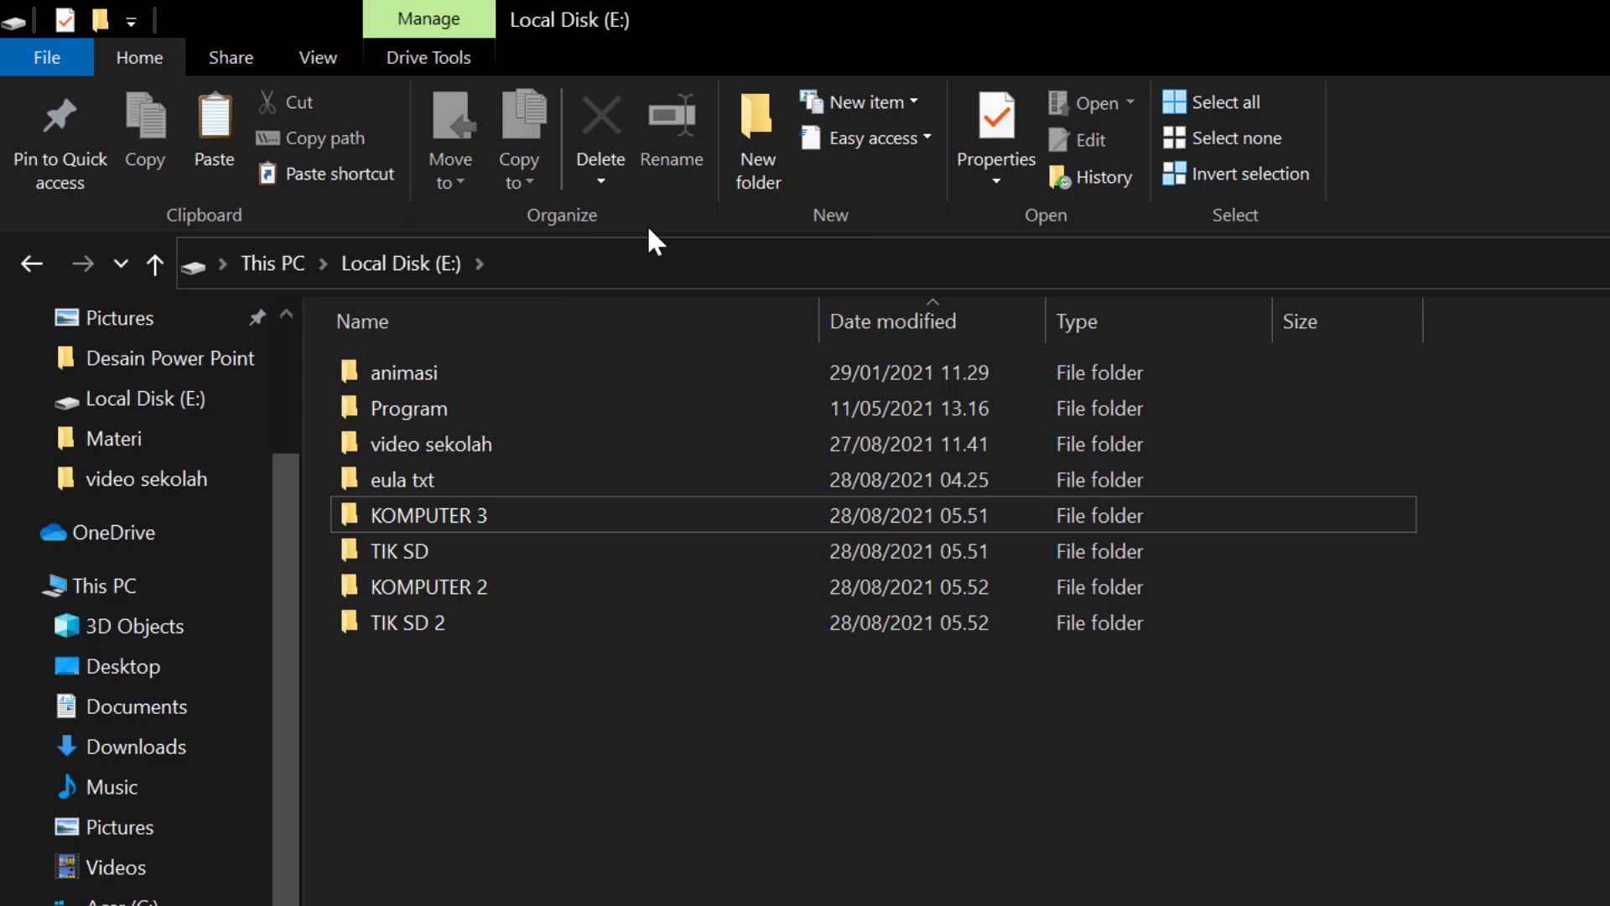
Step: Permanently delete the KOMPUTER 3 folder from Local Disk (E:) and confirm the deletion
{"action": "left_click", "coordinate": [490, 510]}
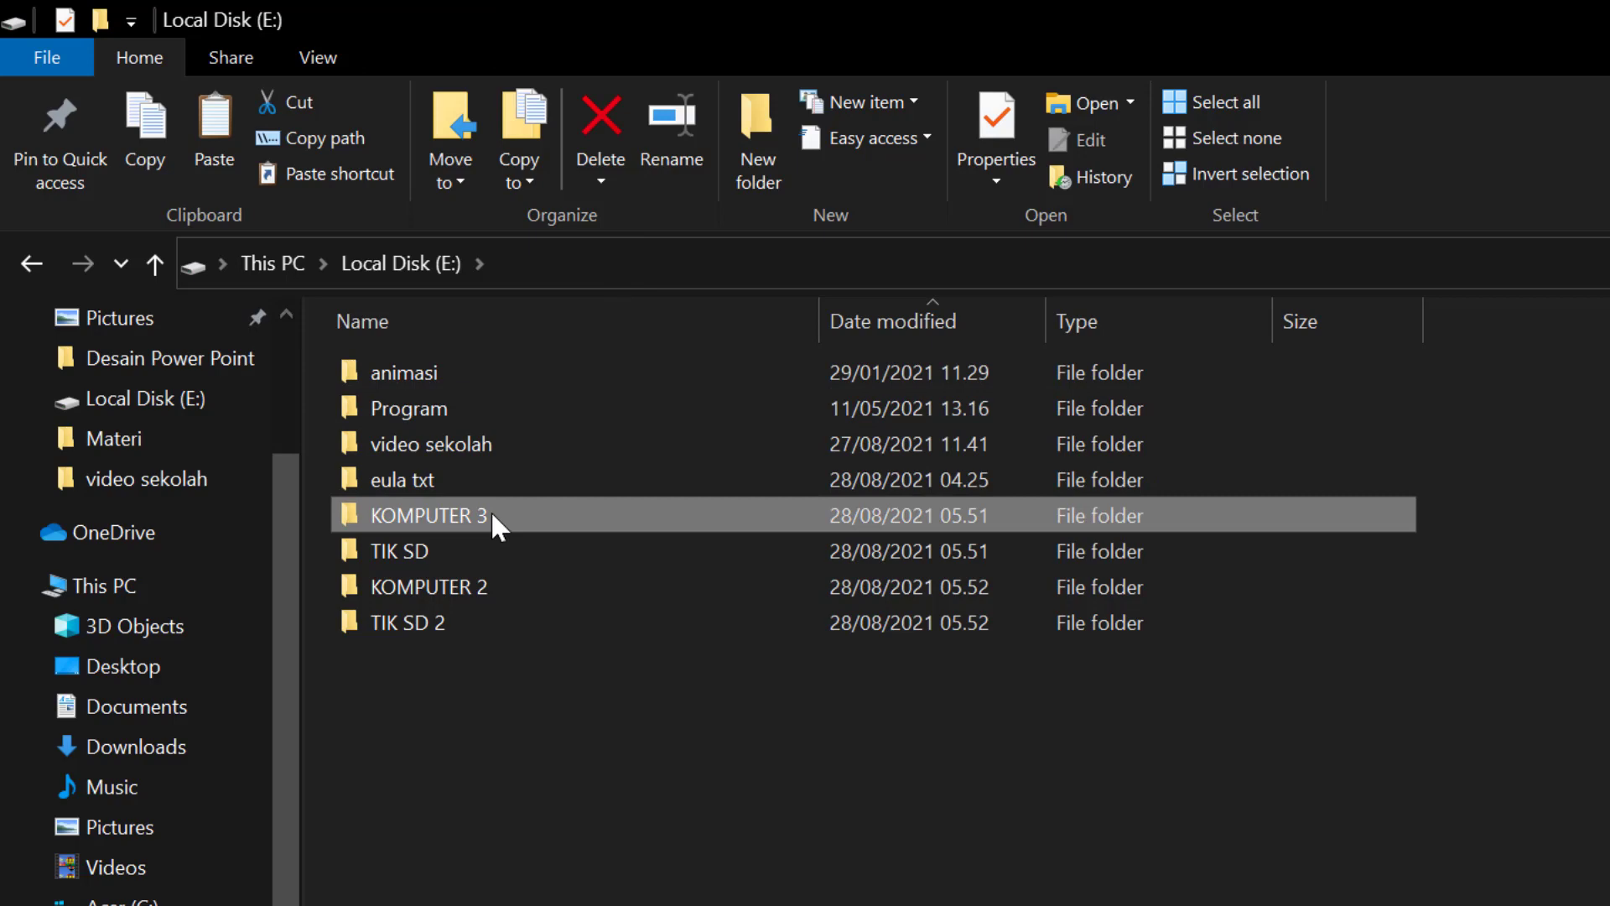
{"action": "left_click", "coordinate": [597, 180]}
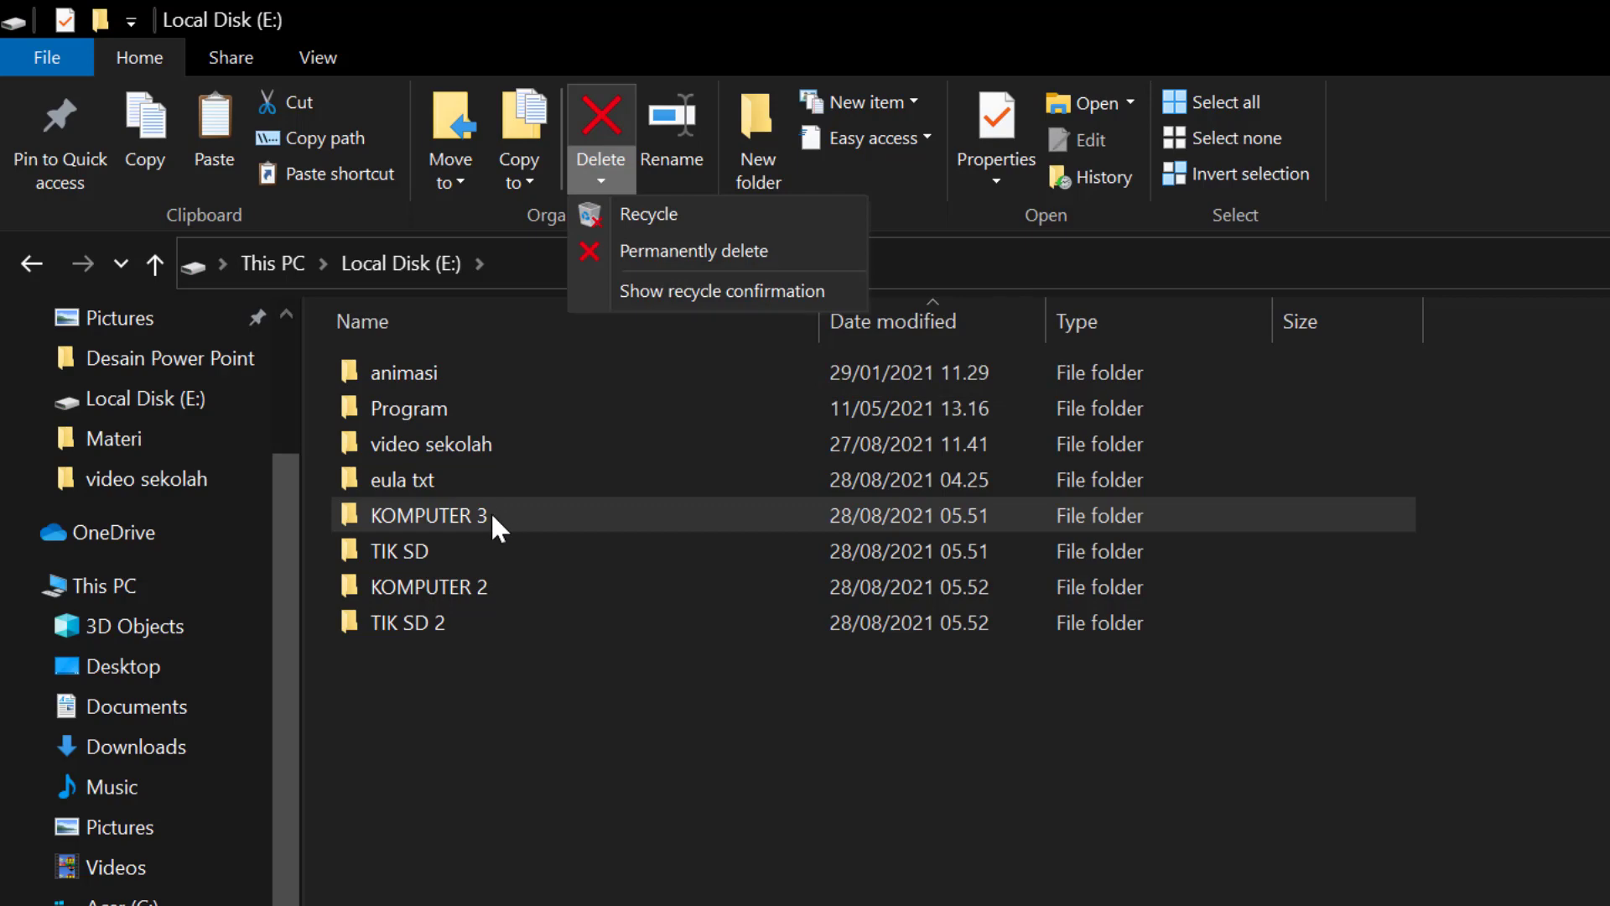
{"action": "left_click", "coordinate": [671, 256]}
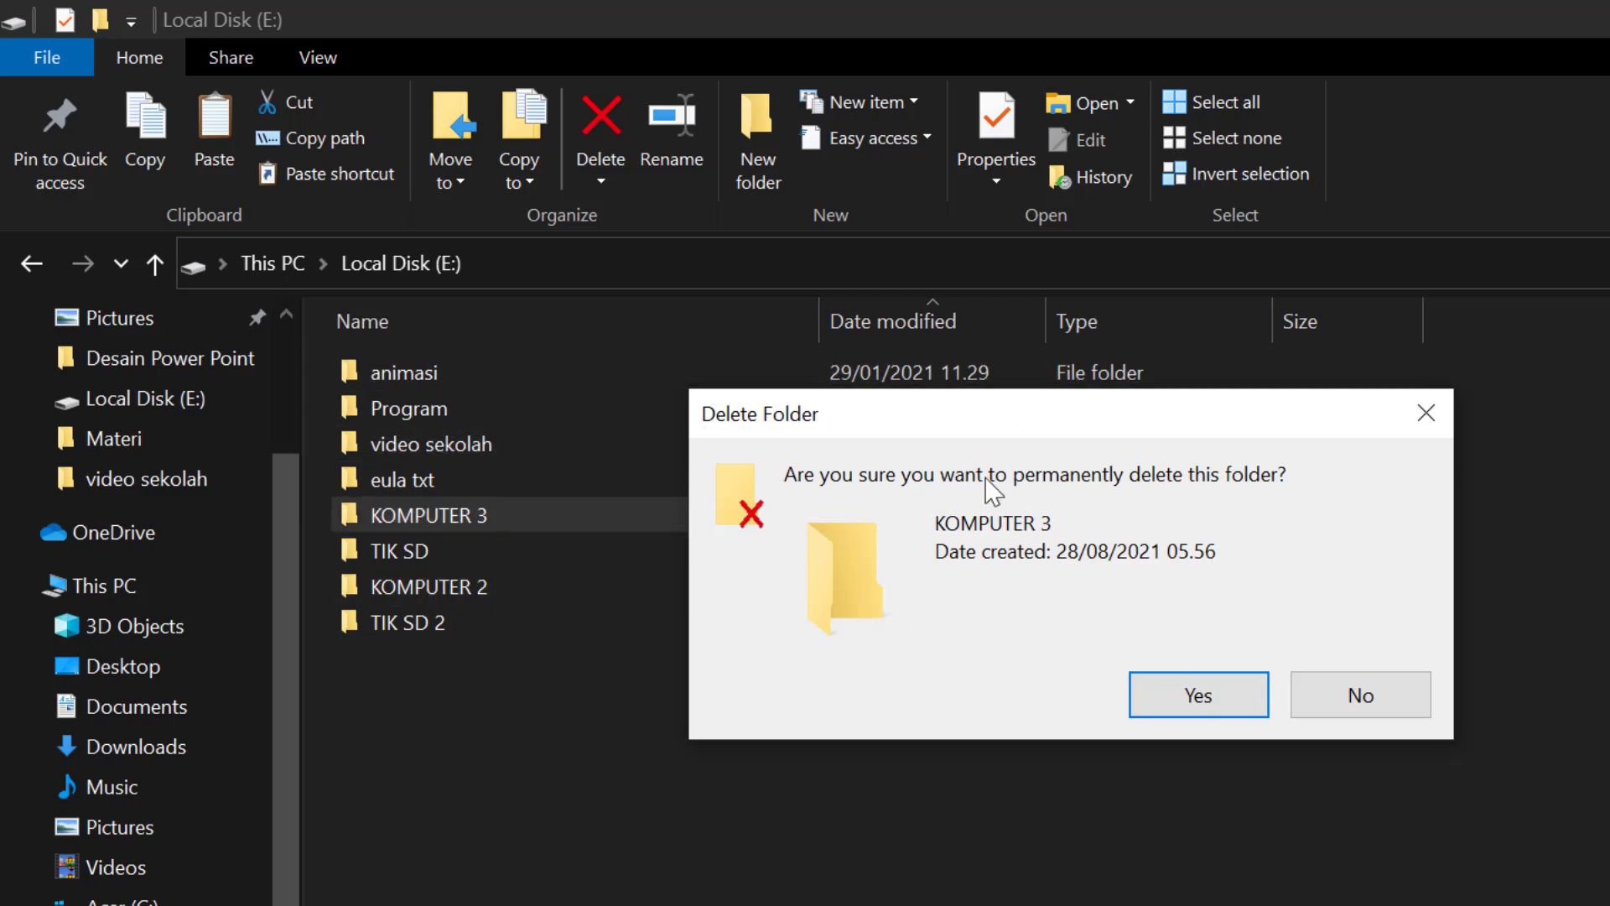
{"action": "left_click", "coordinate": [1212, 696]}
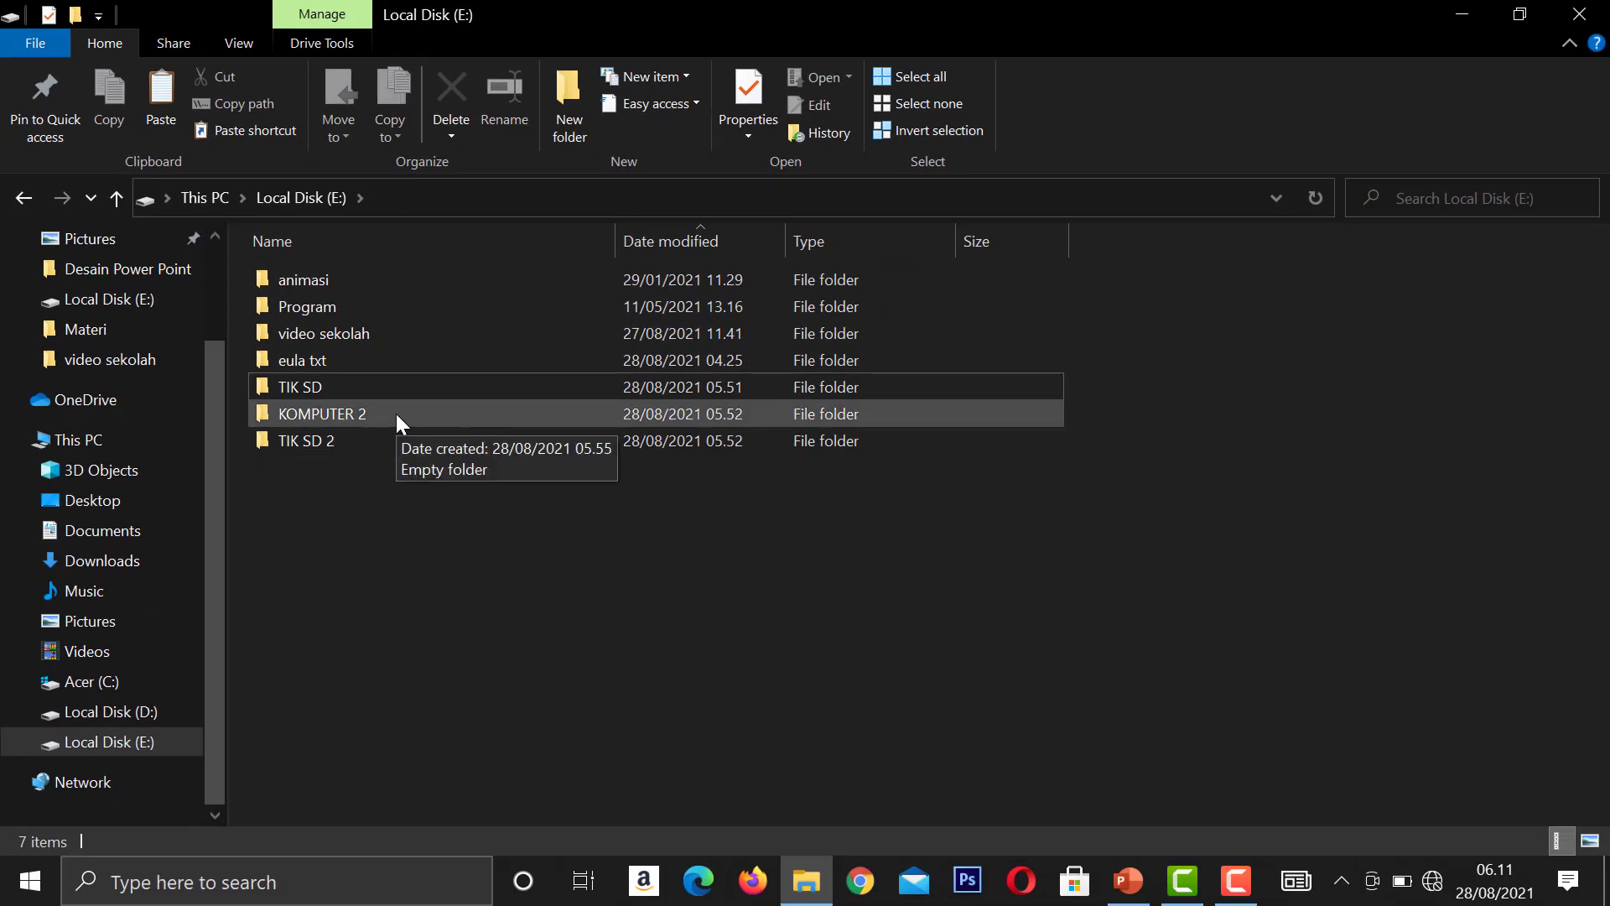
Step: Send the KOMPUTER 2 folder to the Recycle Bin and permanently delete the TIK SD folder
{"action": "left_click", "coordinate": [396, 412]}
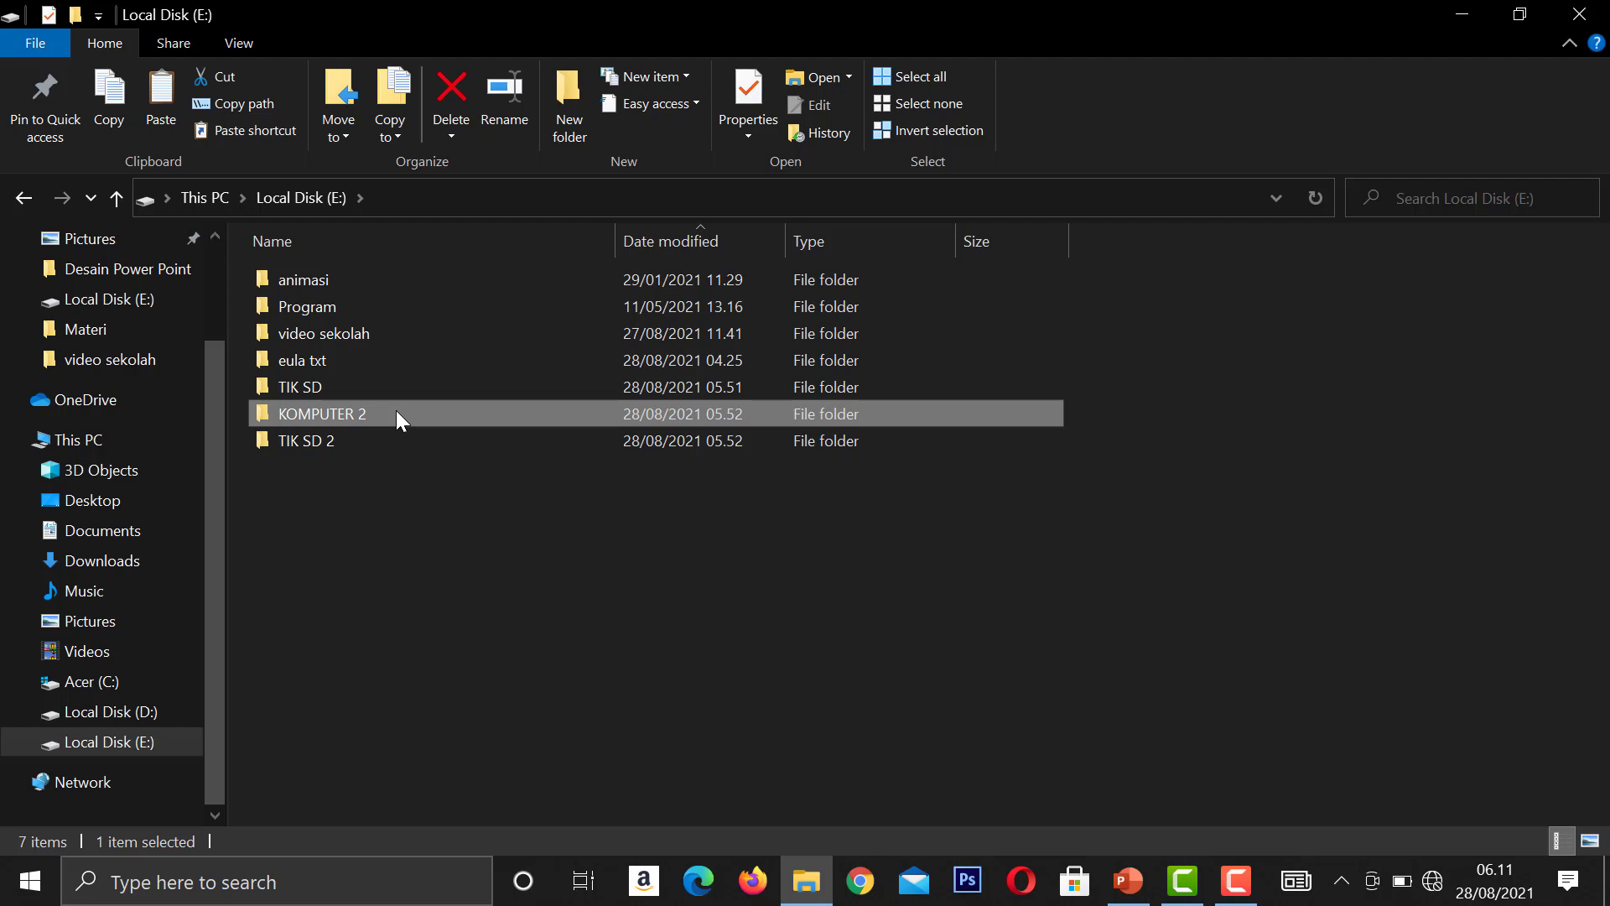
{"action": "key", "text": "Delete"}
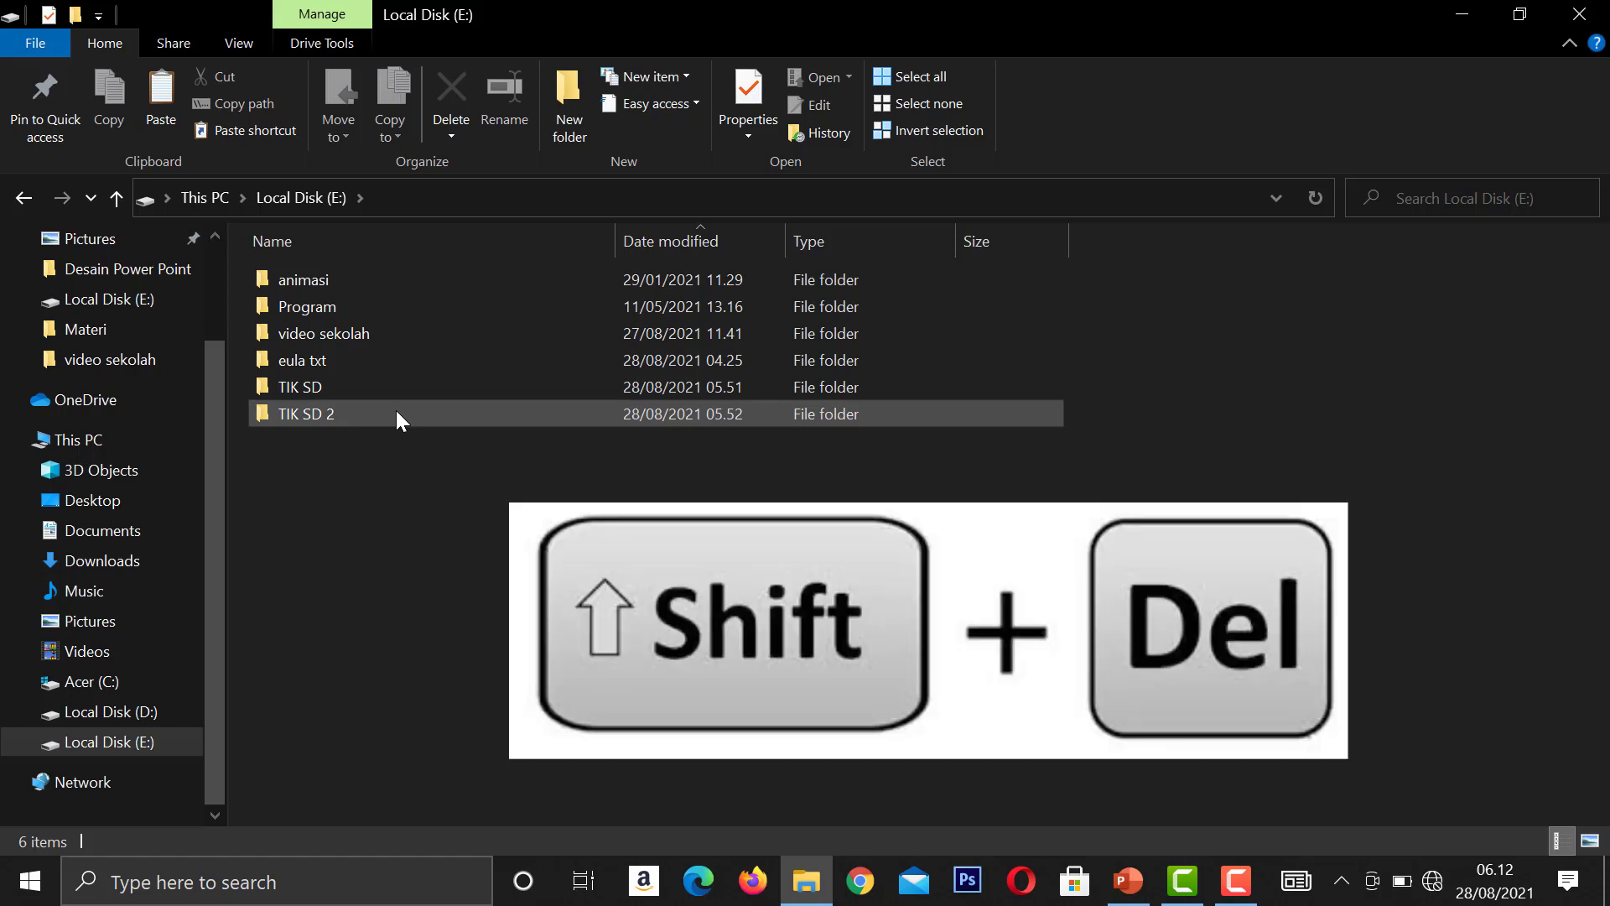
{"action": "left_click", "coordinate": [355, 388]}
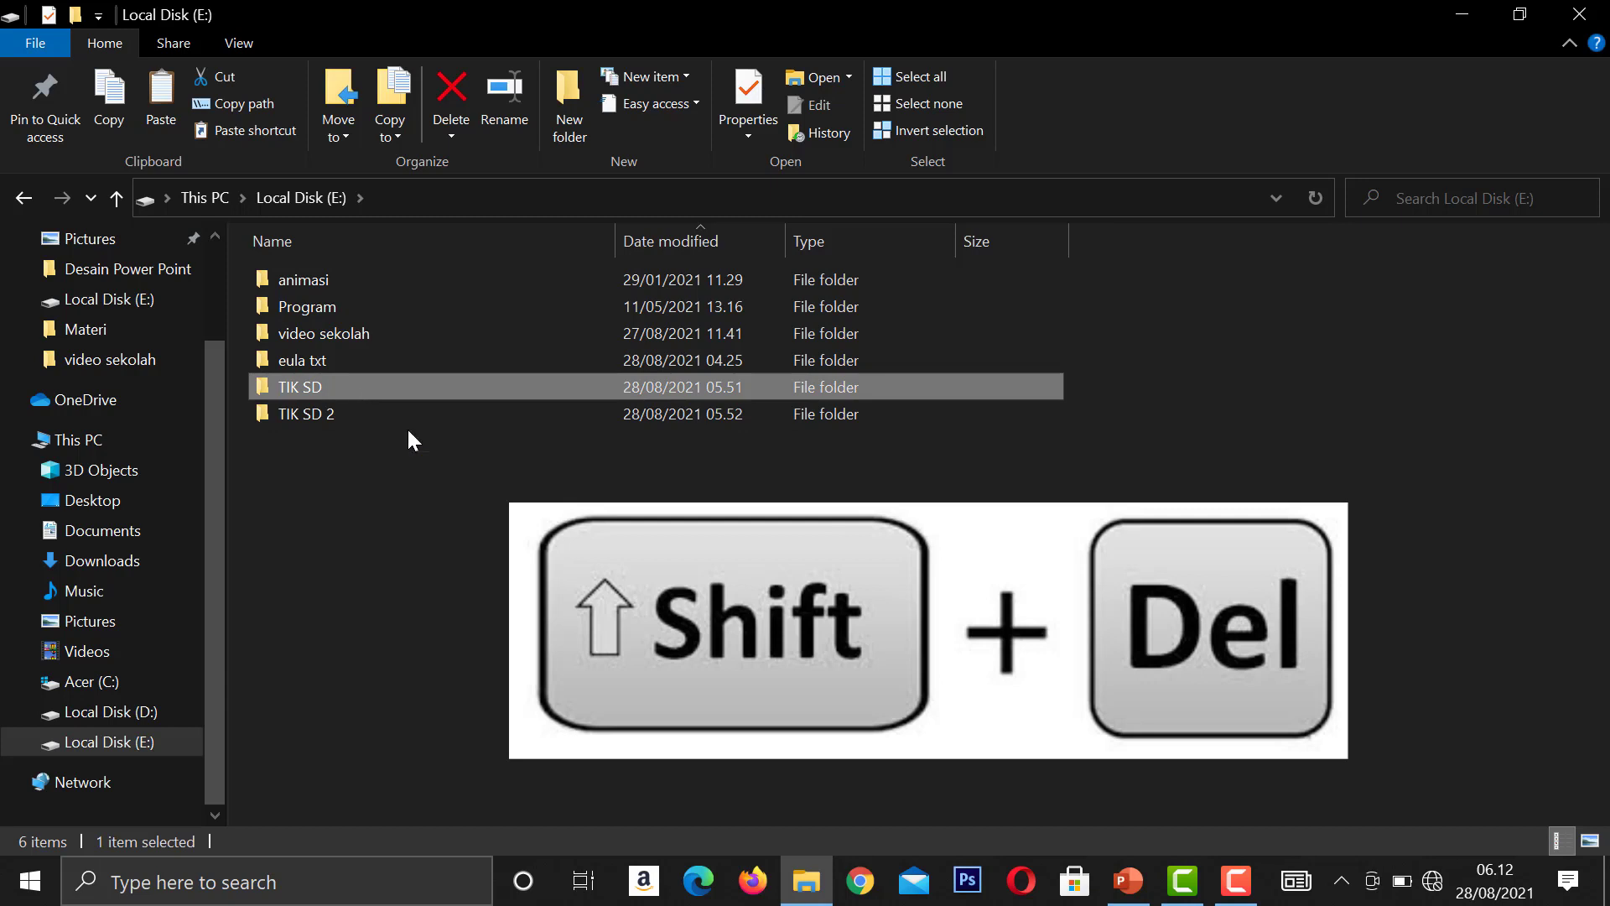
{"action": "key", "text": "shift+Delete"}
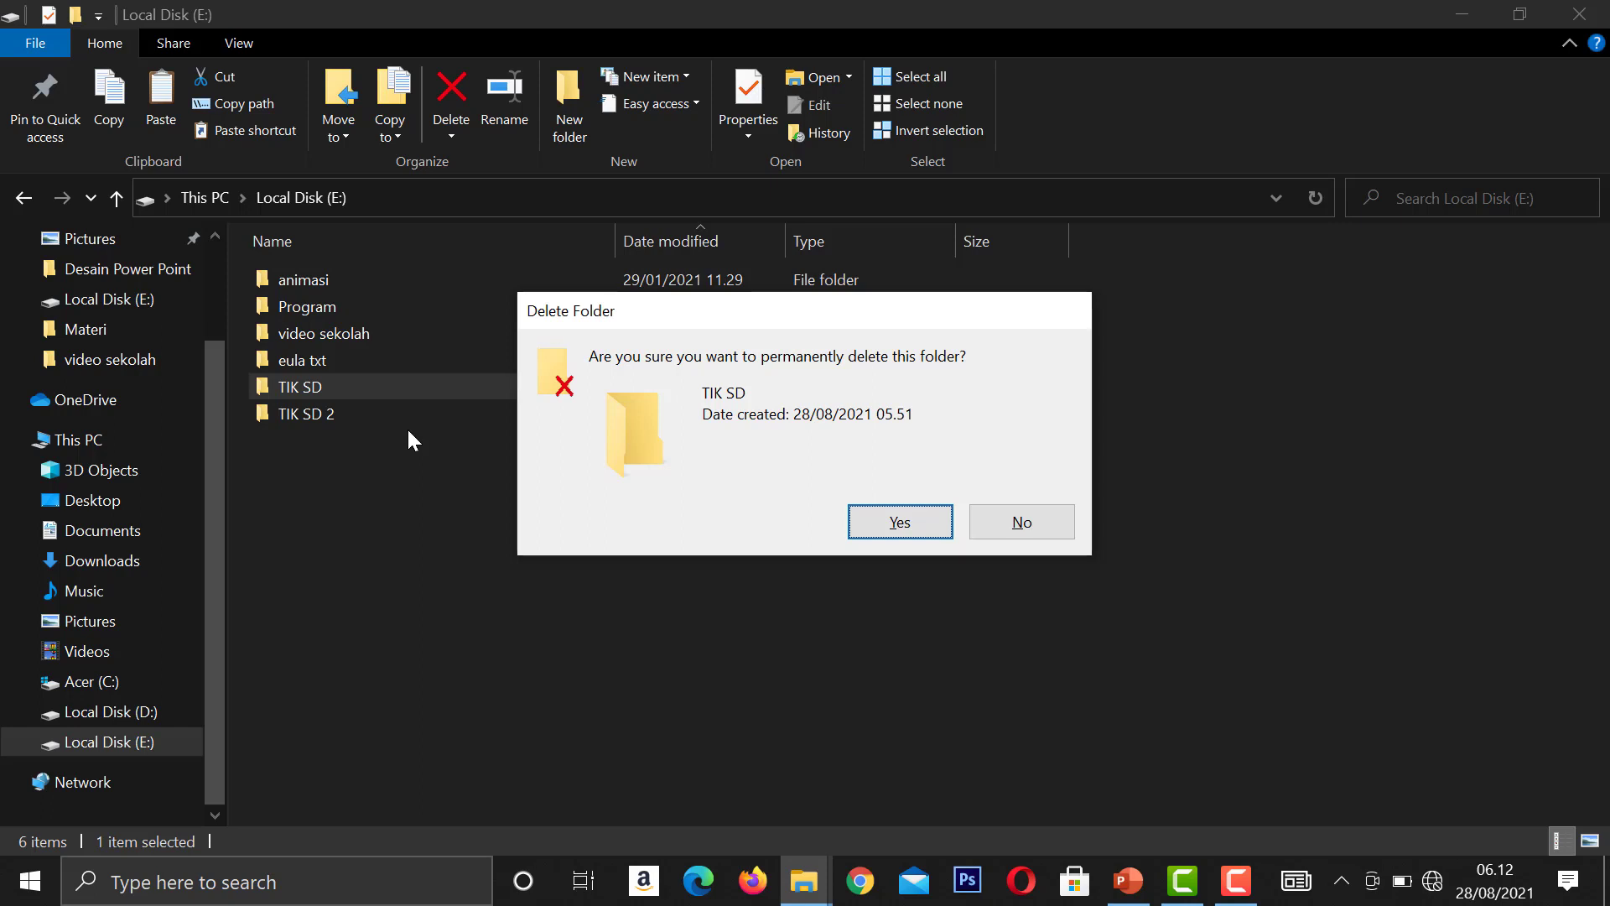
{"action": "key", "text": "Return"}
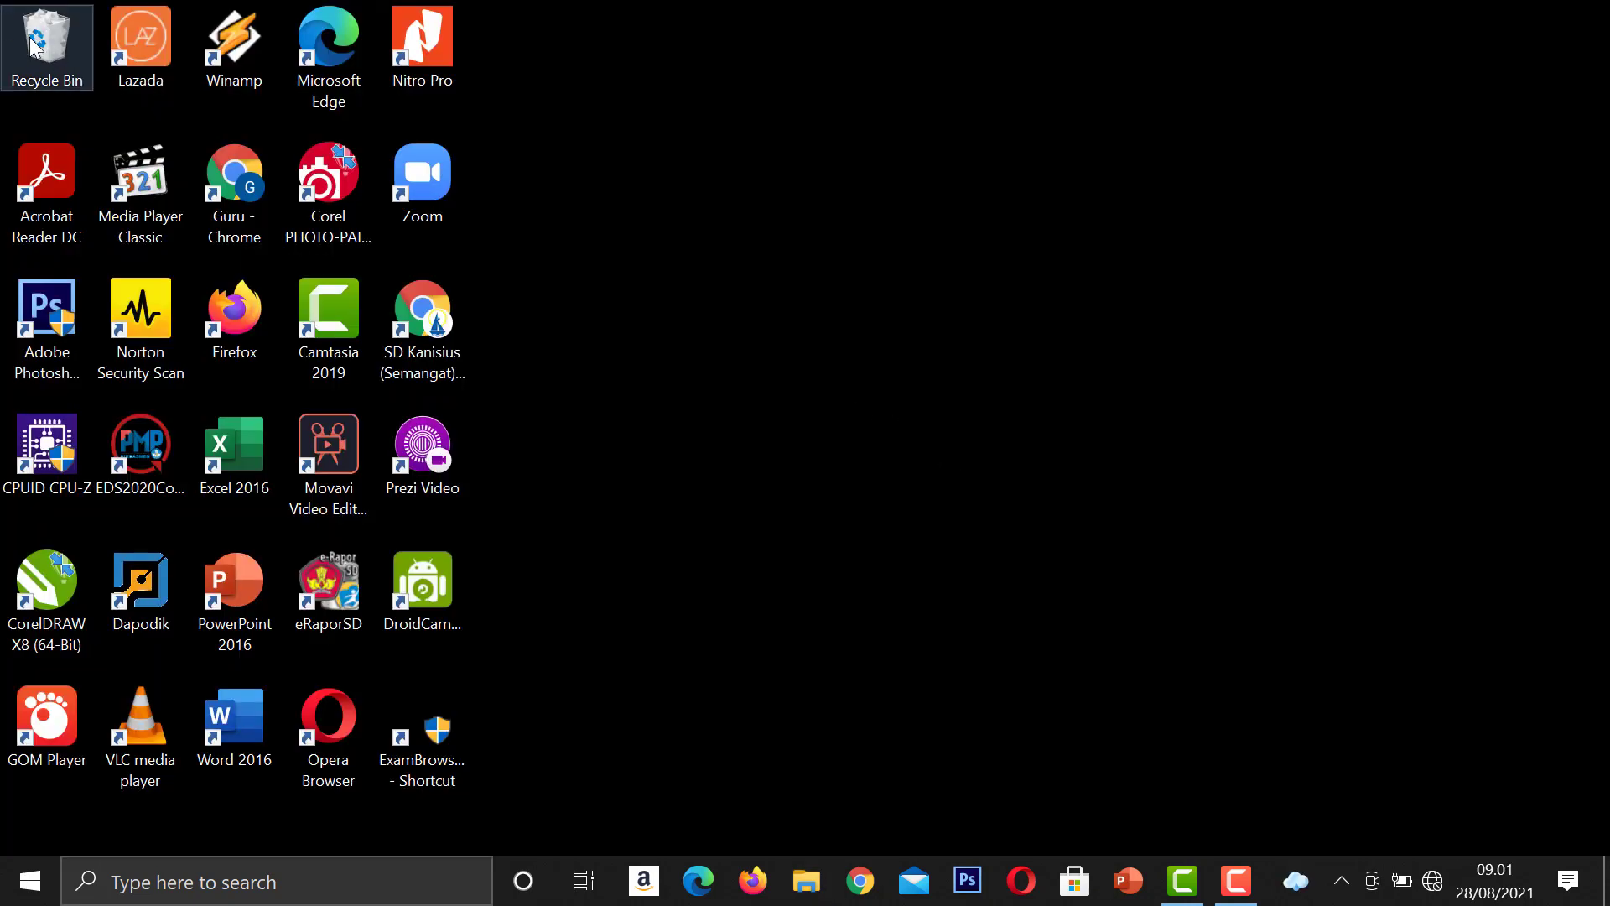
Step: Open the Recycle Bin from the desktop and restore the KOMPUTER 2 folder
{"action": "double_click", "coordinate": [41, 47]}
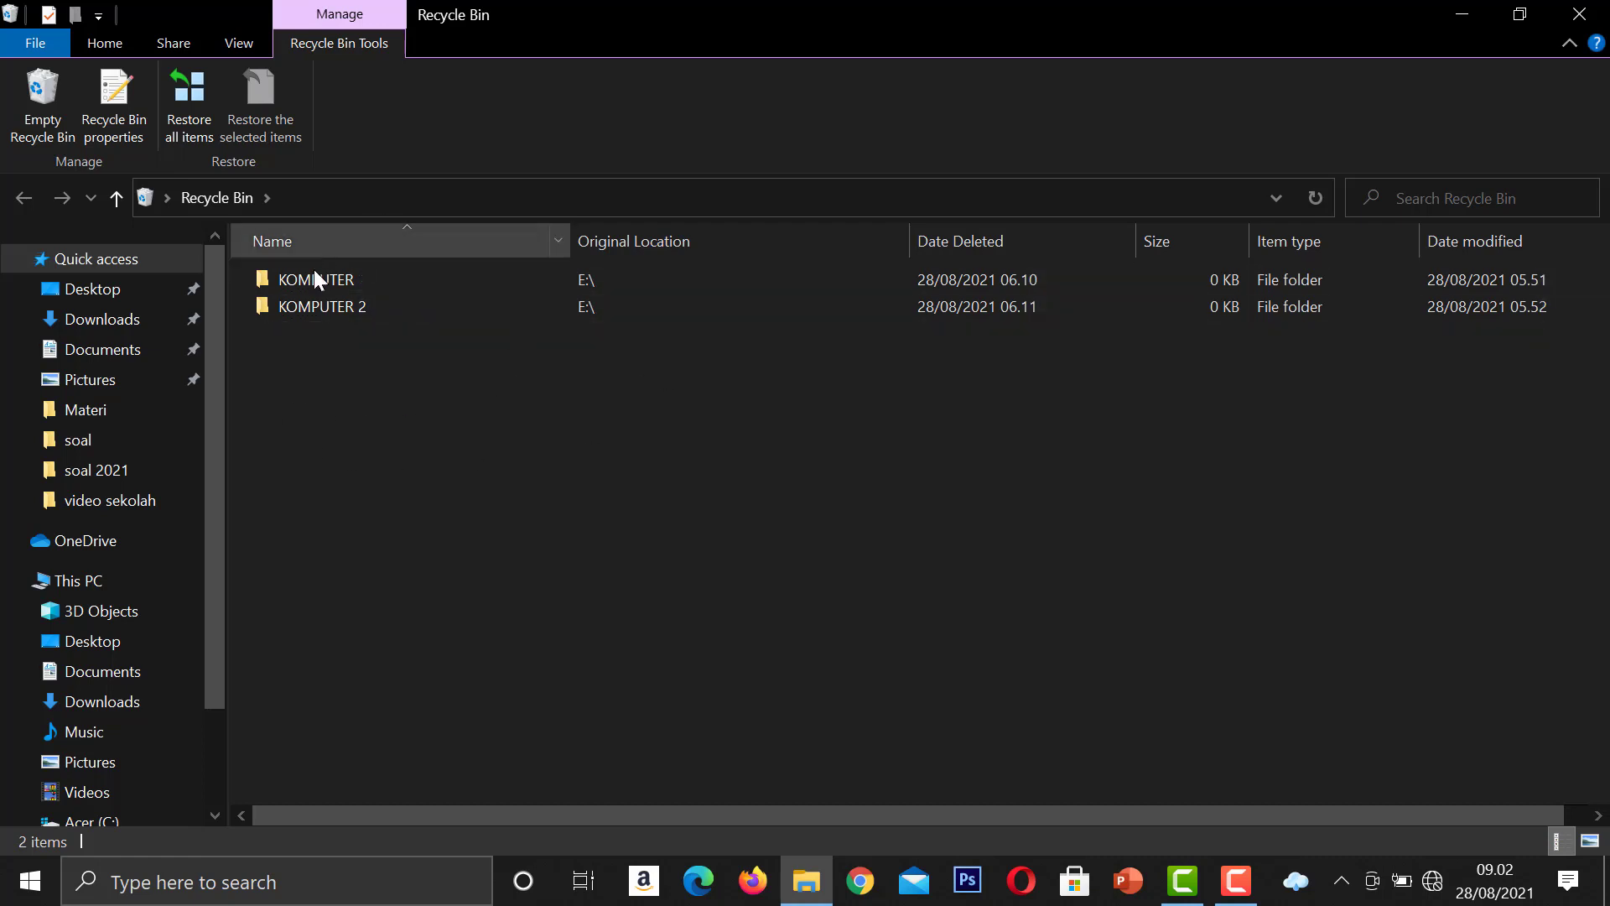
{"action": "left_click", "coordinate": [485, 288]}
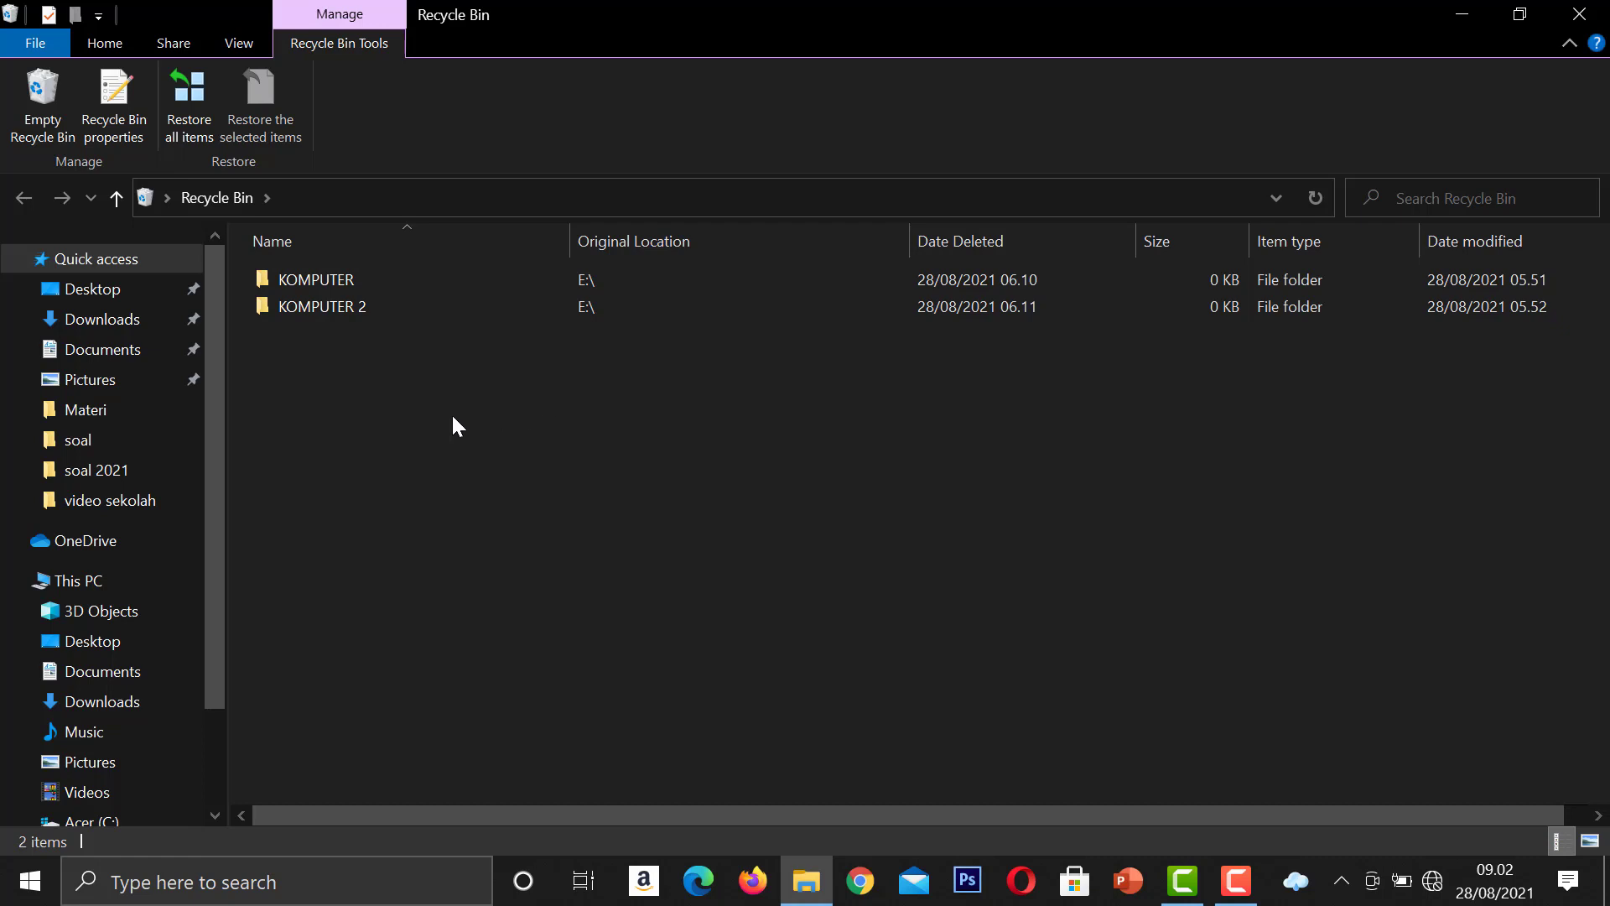
{"action": "right_click", "coordinate": [374, 313]}
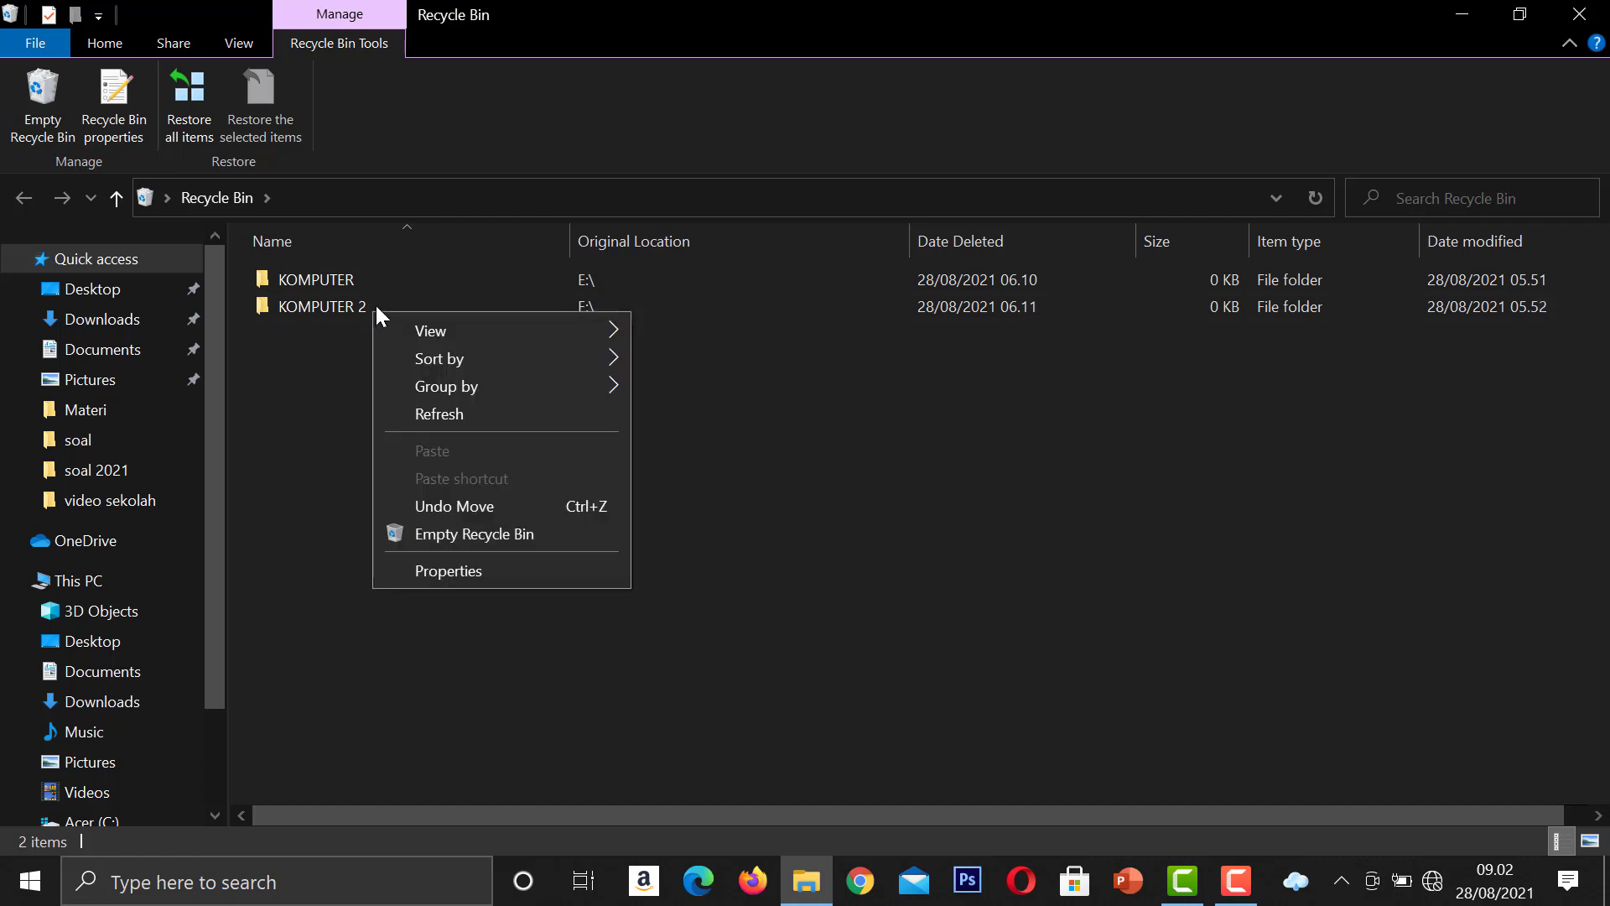
{"action": "left_click", "coordinate": [332, 310]}
{"action": "right_click", "coordinate": [334, 317]}
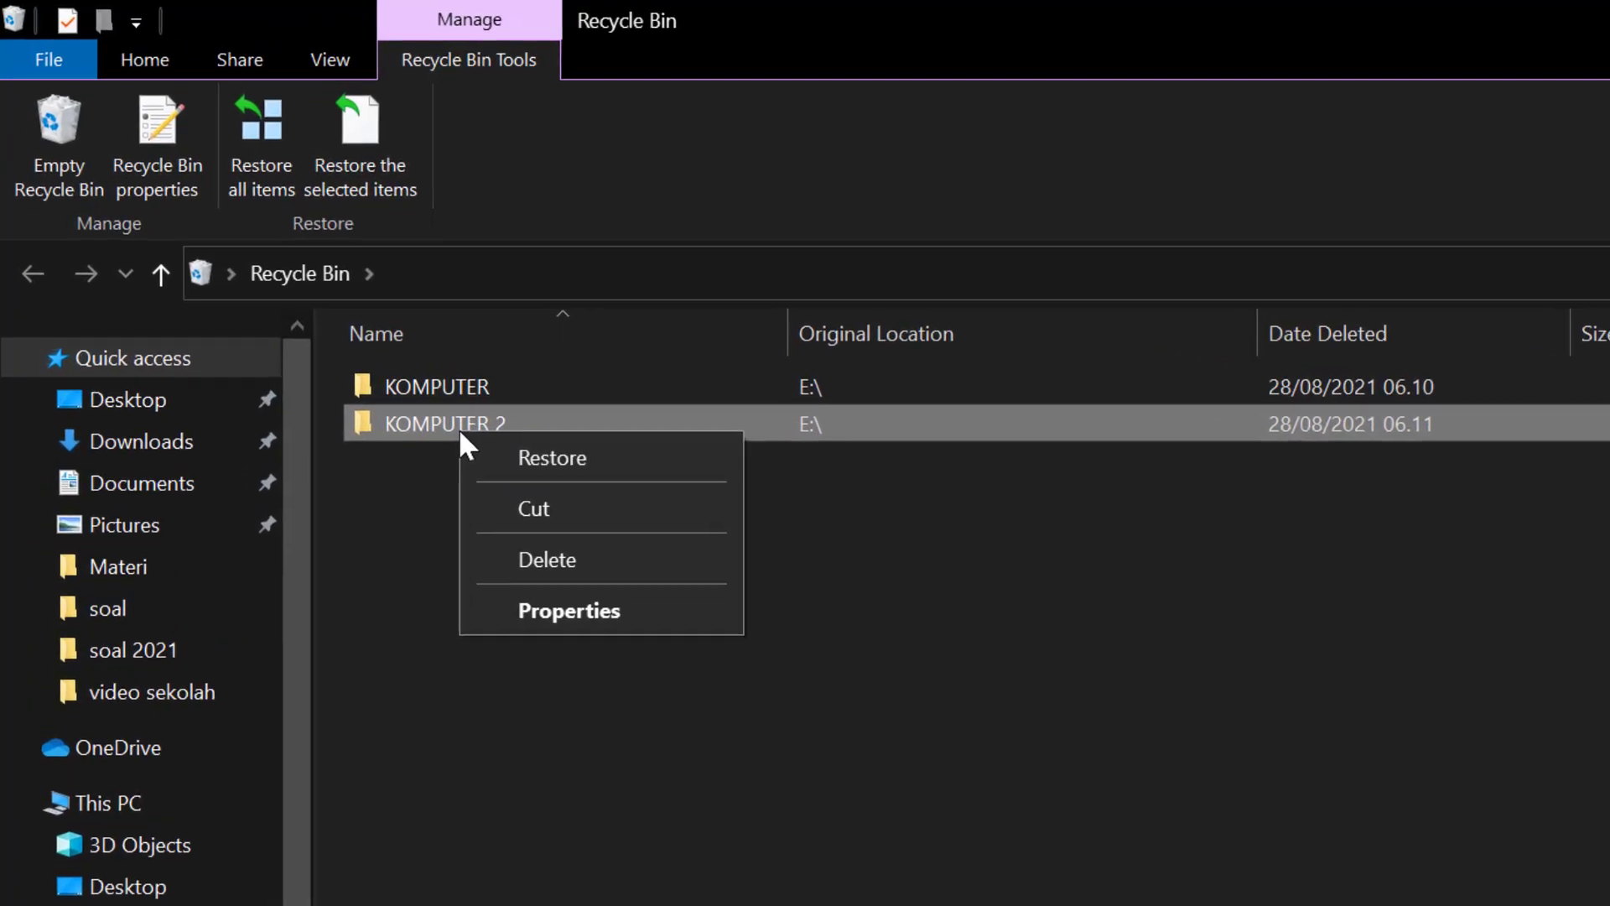
{"action": "left_click", "coordinate": [511, 457]}
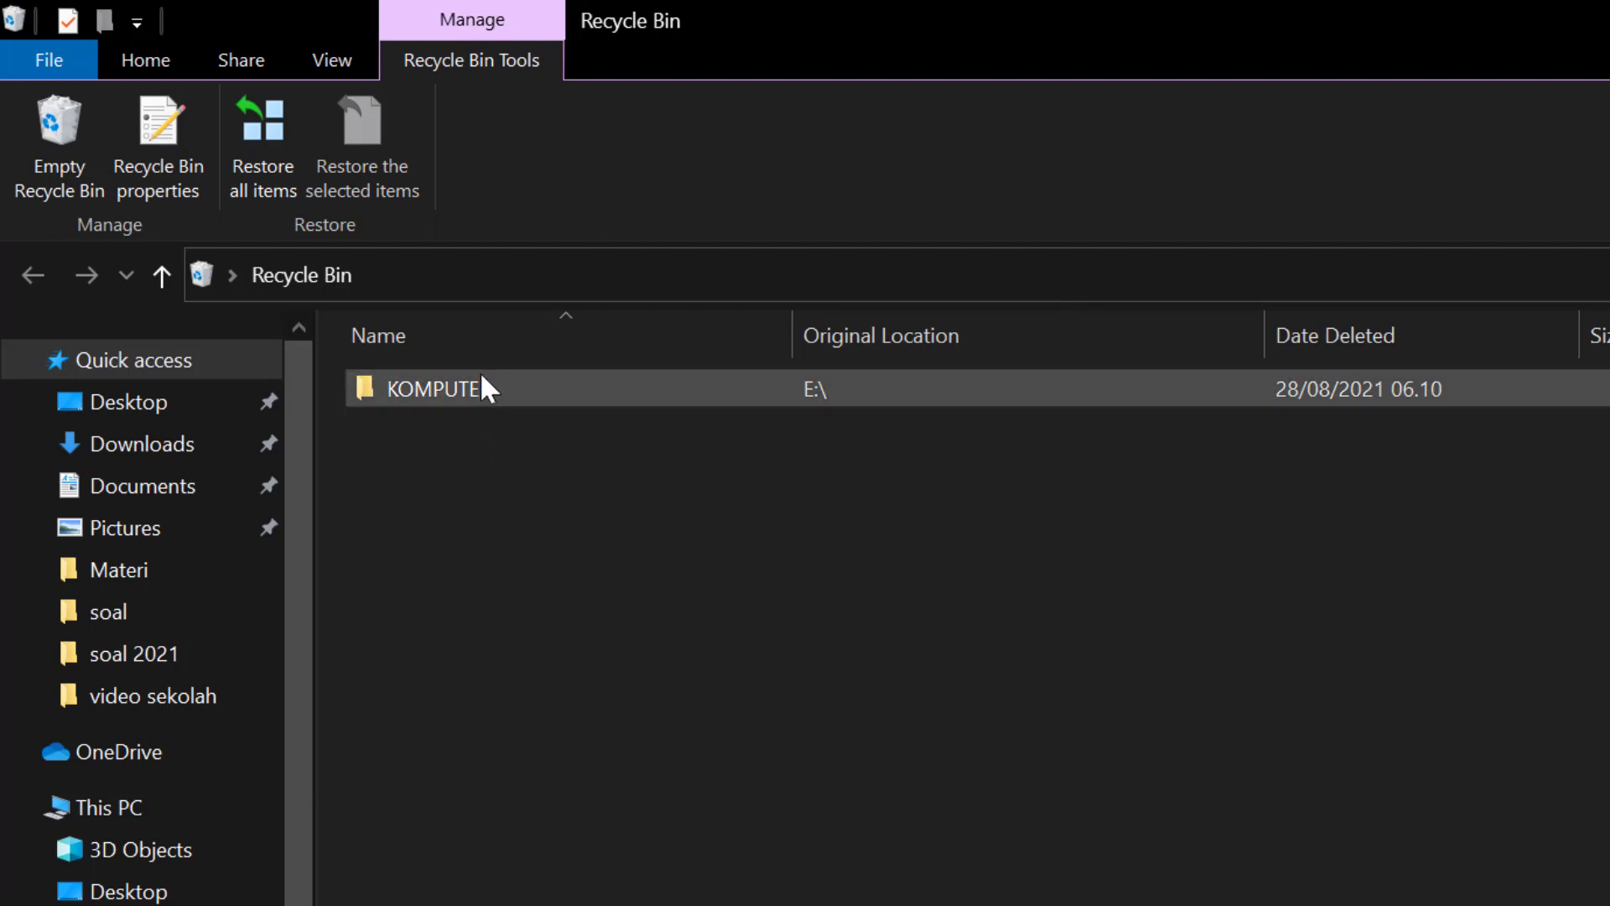
Step: Restore the KOMPUTER folder from the Recycle Bin with Restore the selected items
{"action": "left_click", "coordinate": [482, 391]}
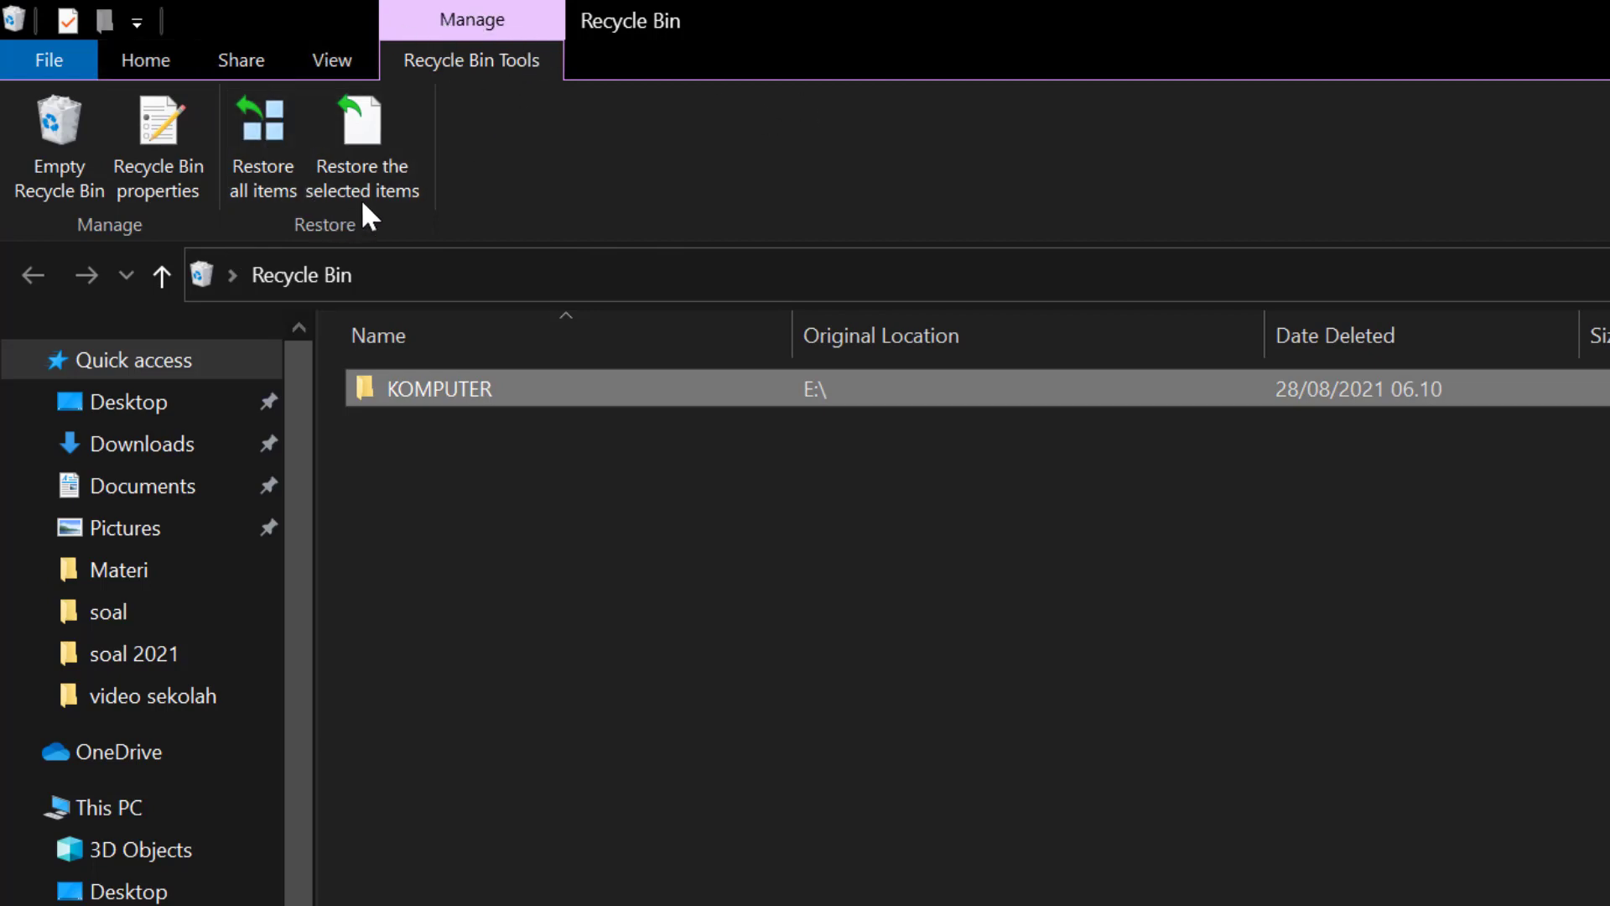
{"action": "left_click", "coordinate": [413, 123]}
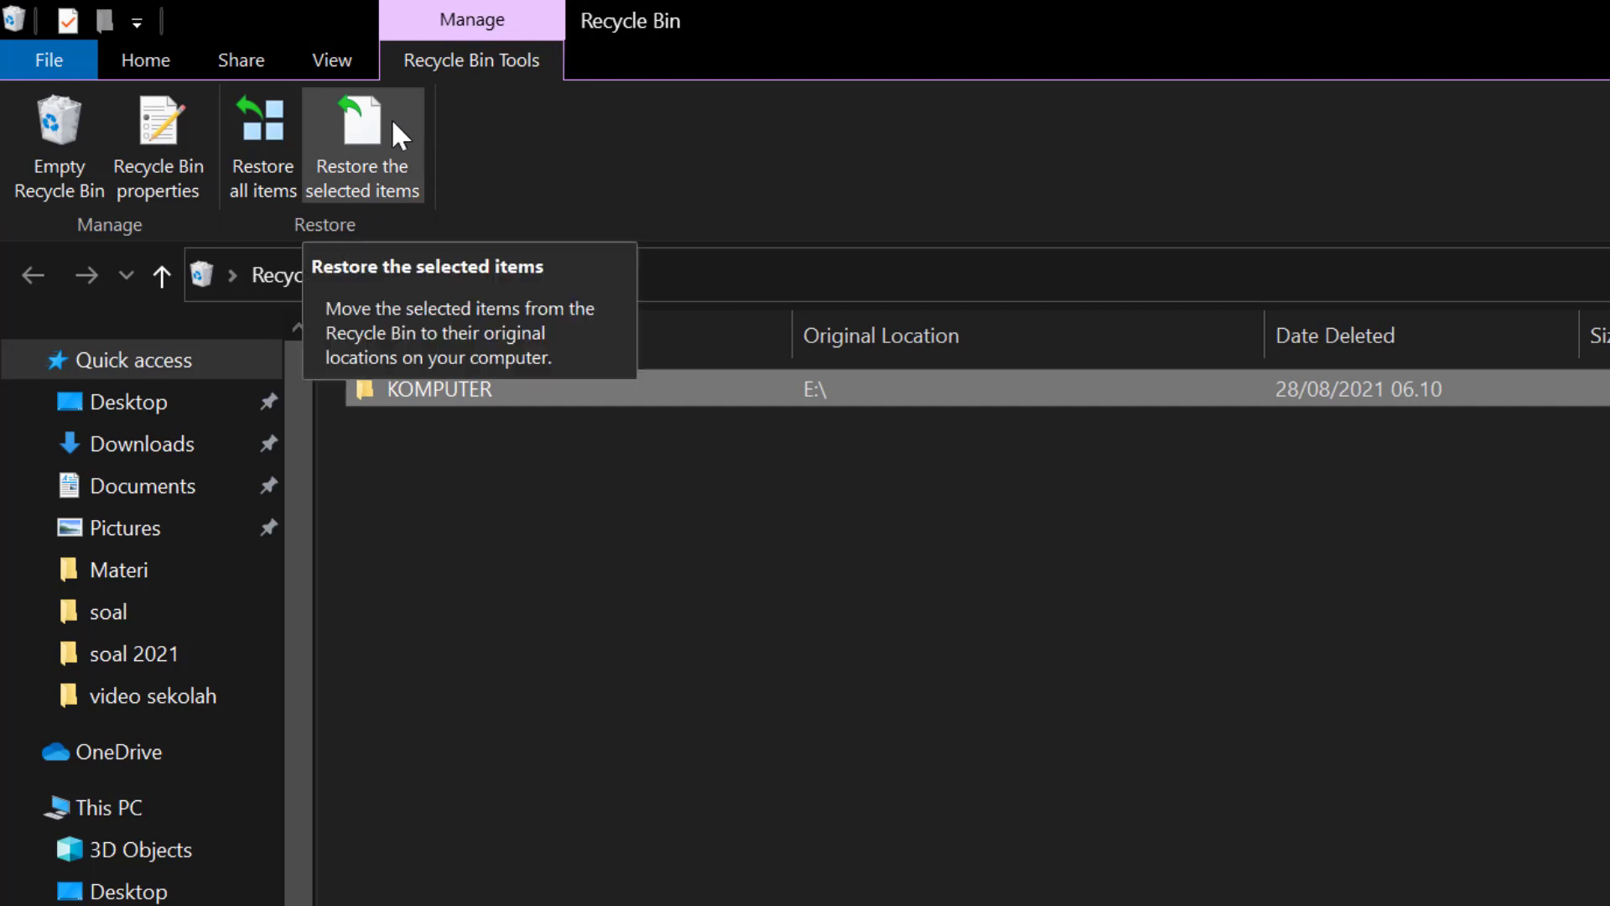
{"action": "left_click", "coordinate": [391, 118]}
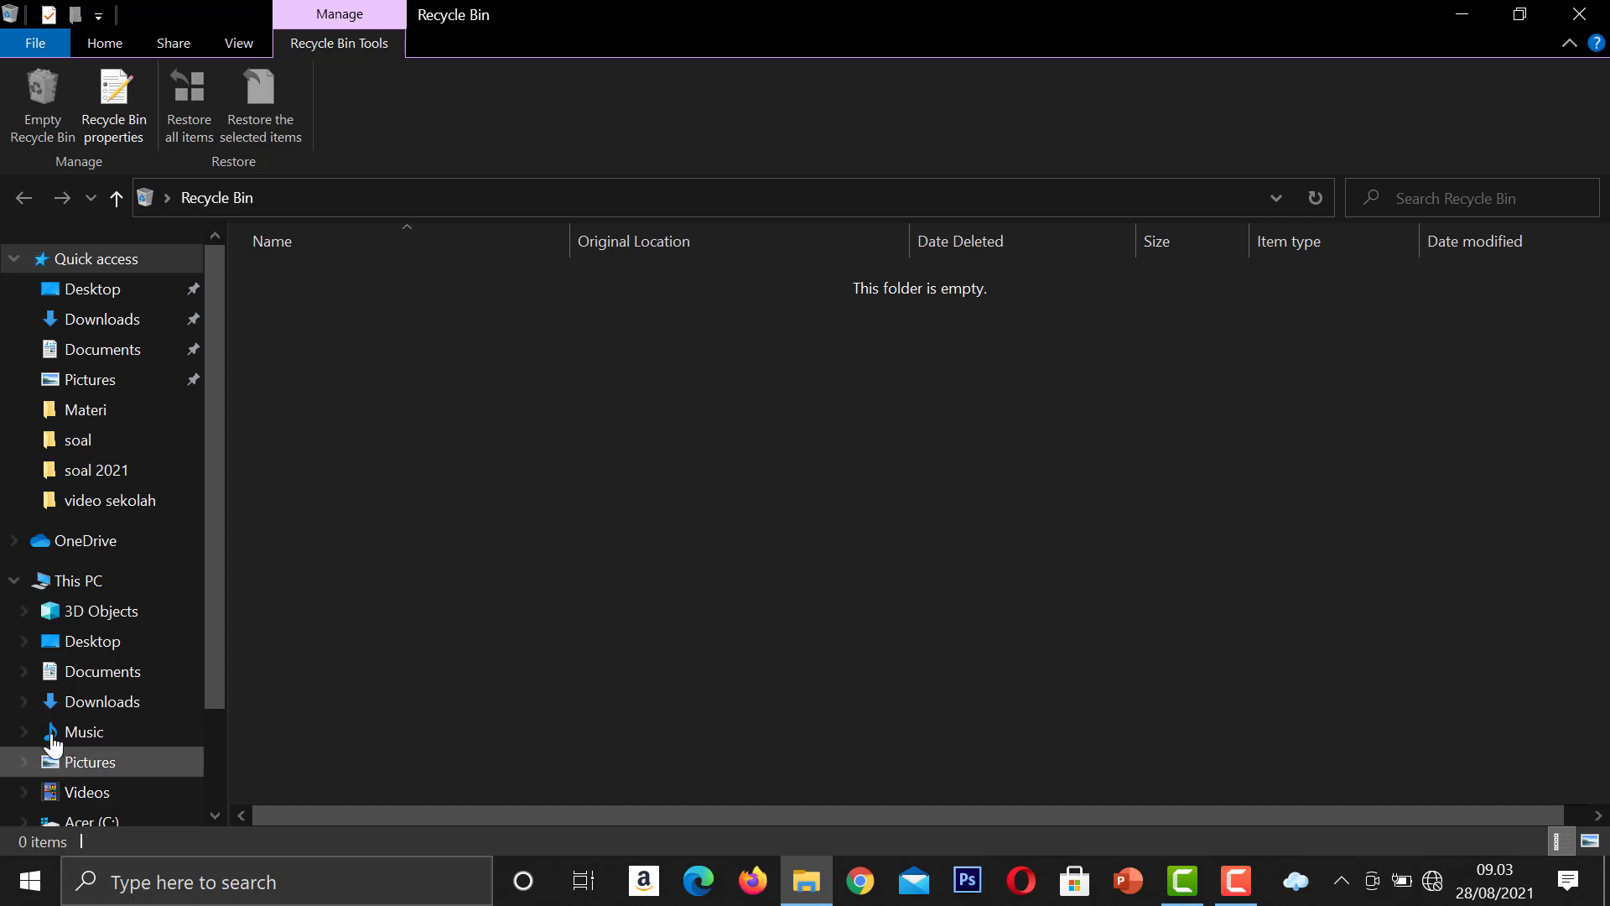
Step: Open Local Disk (E:) to check the restored folders
{"action": "scroll", "coordinate": [125, 786], "scroll_direction": "down", "scroll_amount": 1}
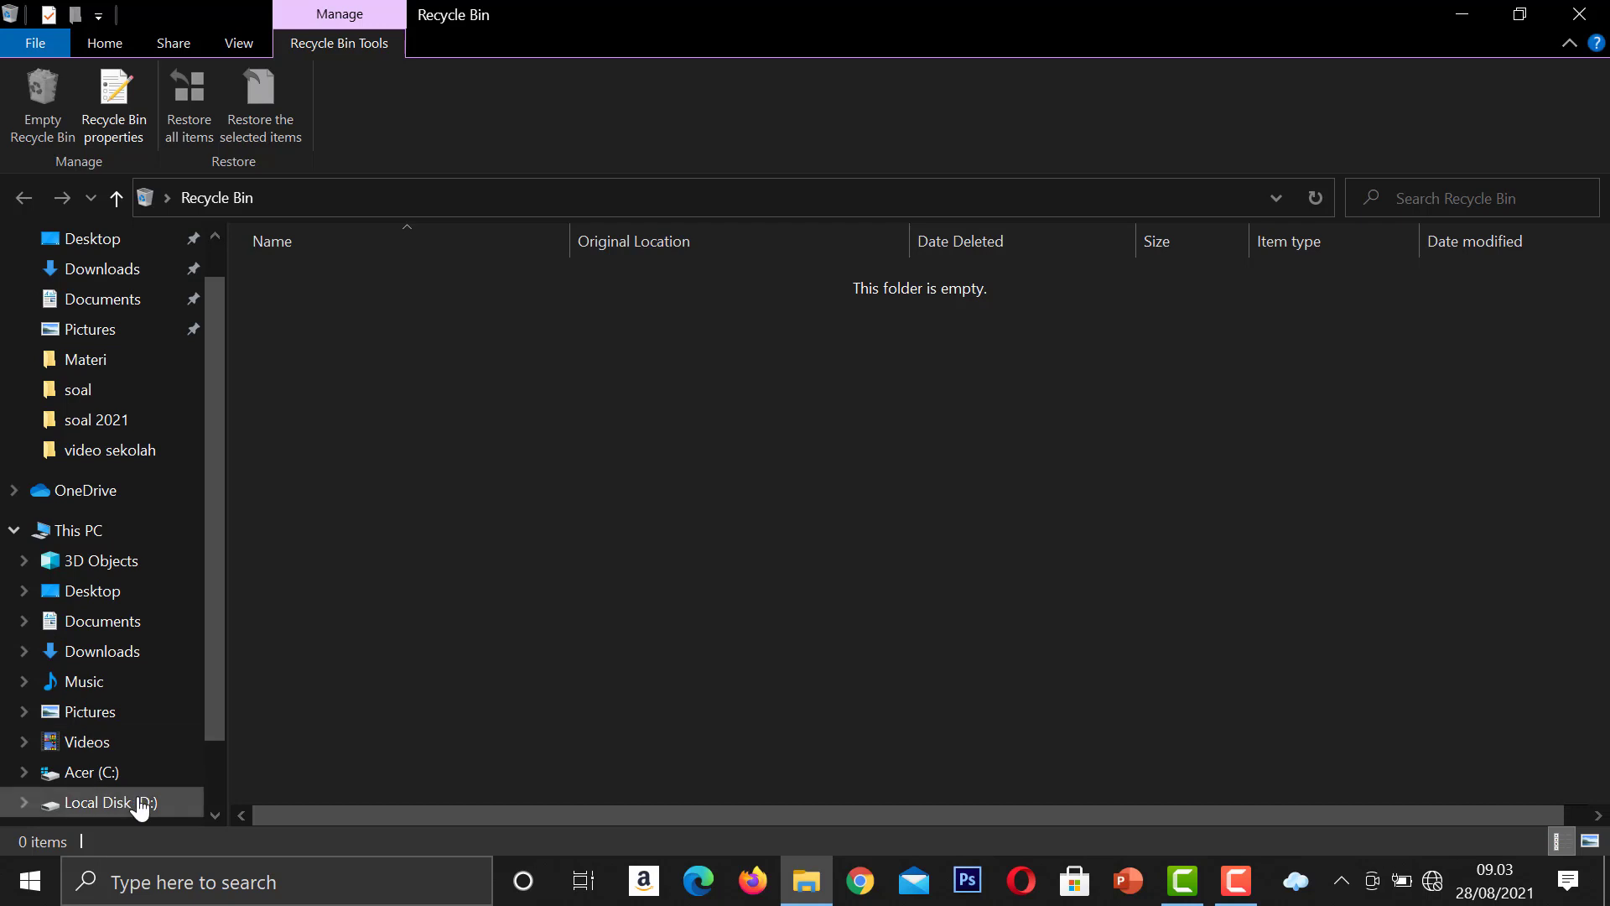
{"action": "scroll", "coordinate": [135, 797], "scroll_direction": "down", "scroll_amount": 1}
{"action": "left_click", "coordinate": [139, 808]}
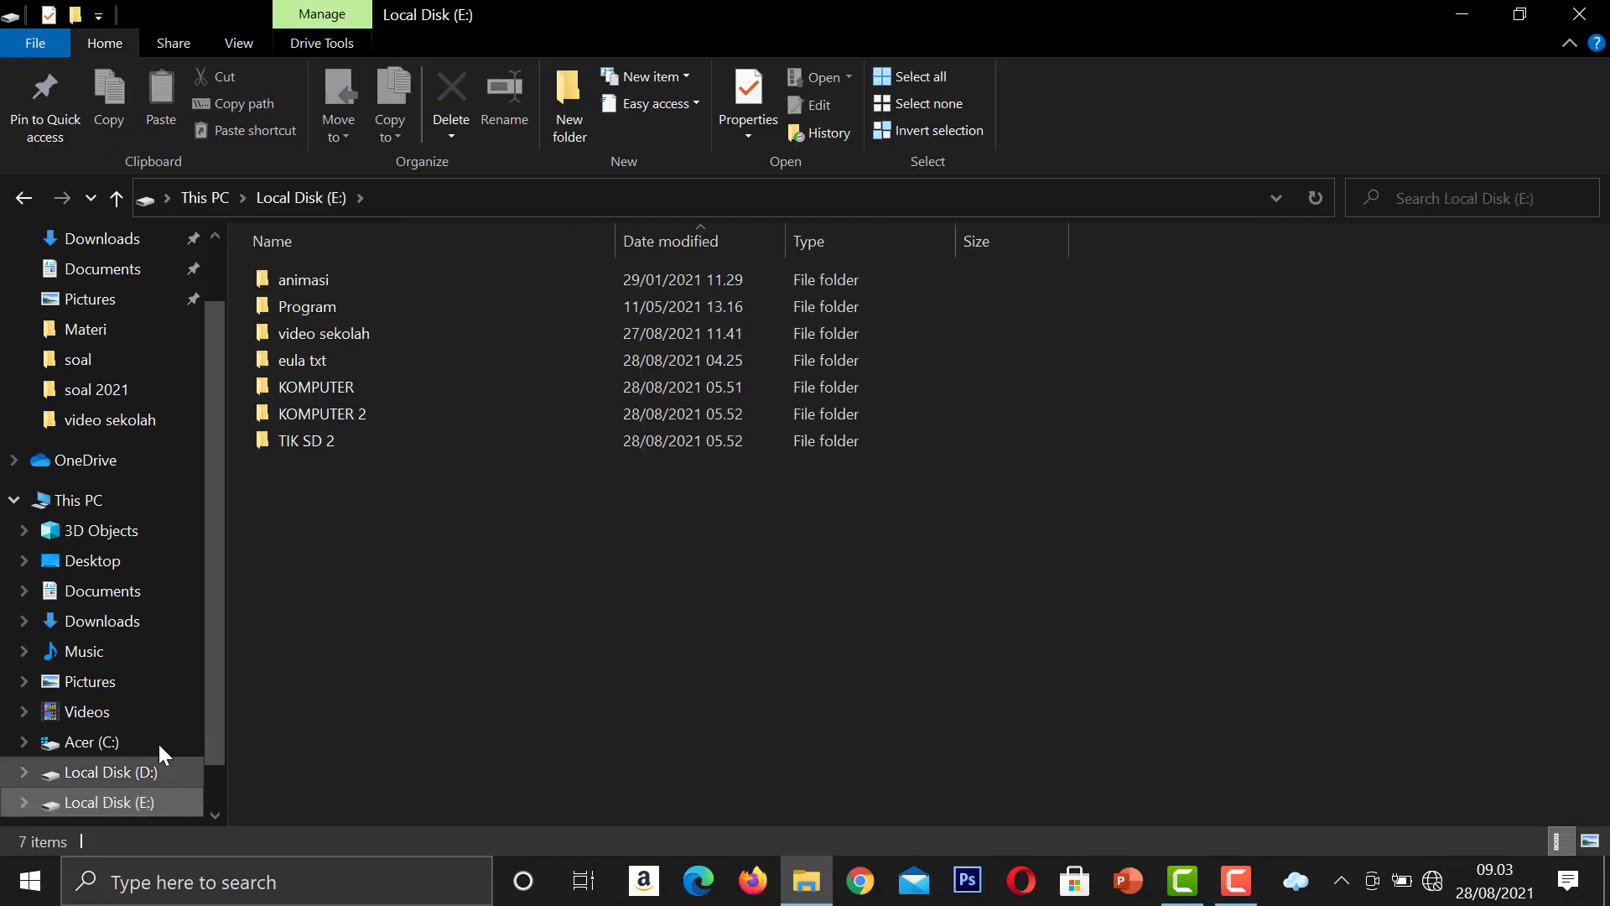